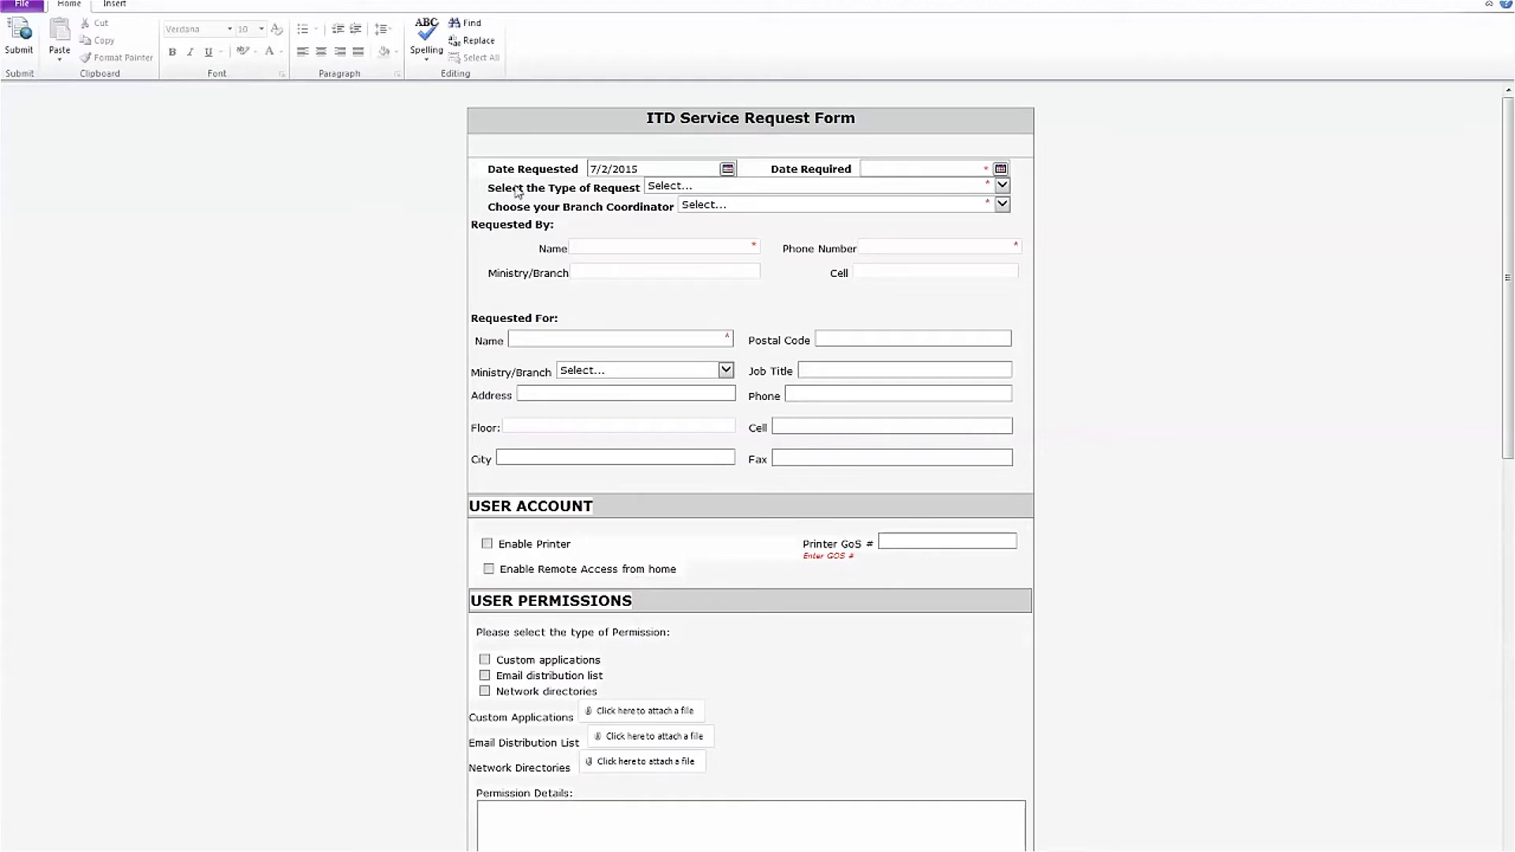
Pick July 23, 2015 as Date Required, keeping Date Requested at 7/2/2015
left_click(591, 169)
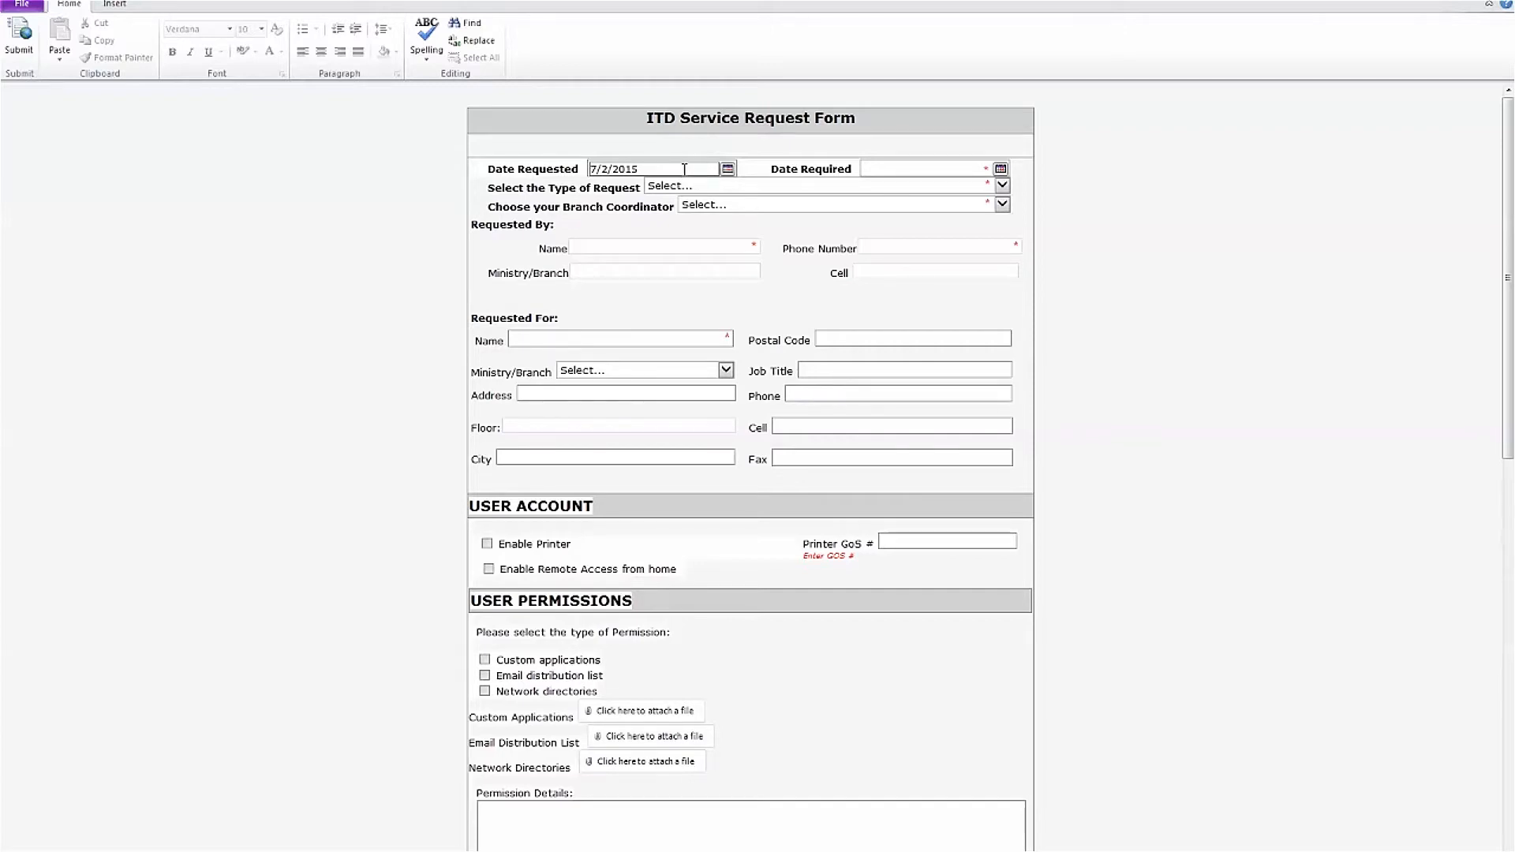
left_click(727, 169)
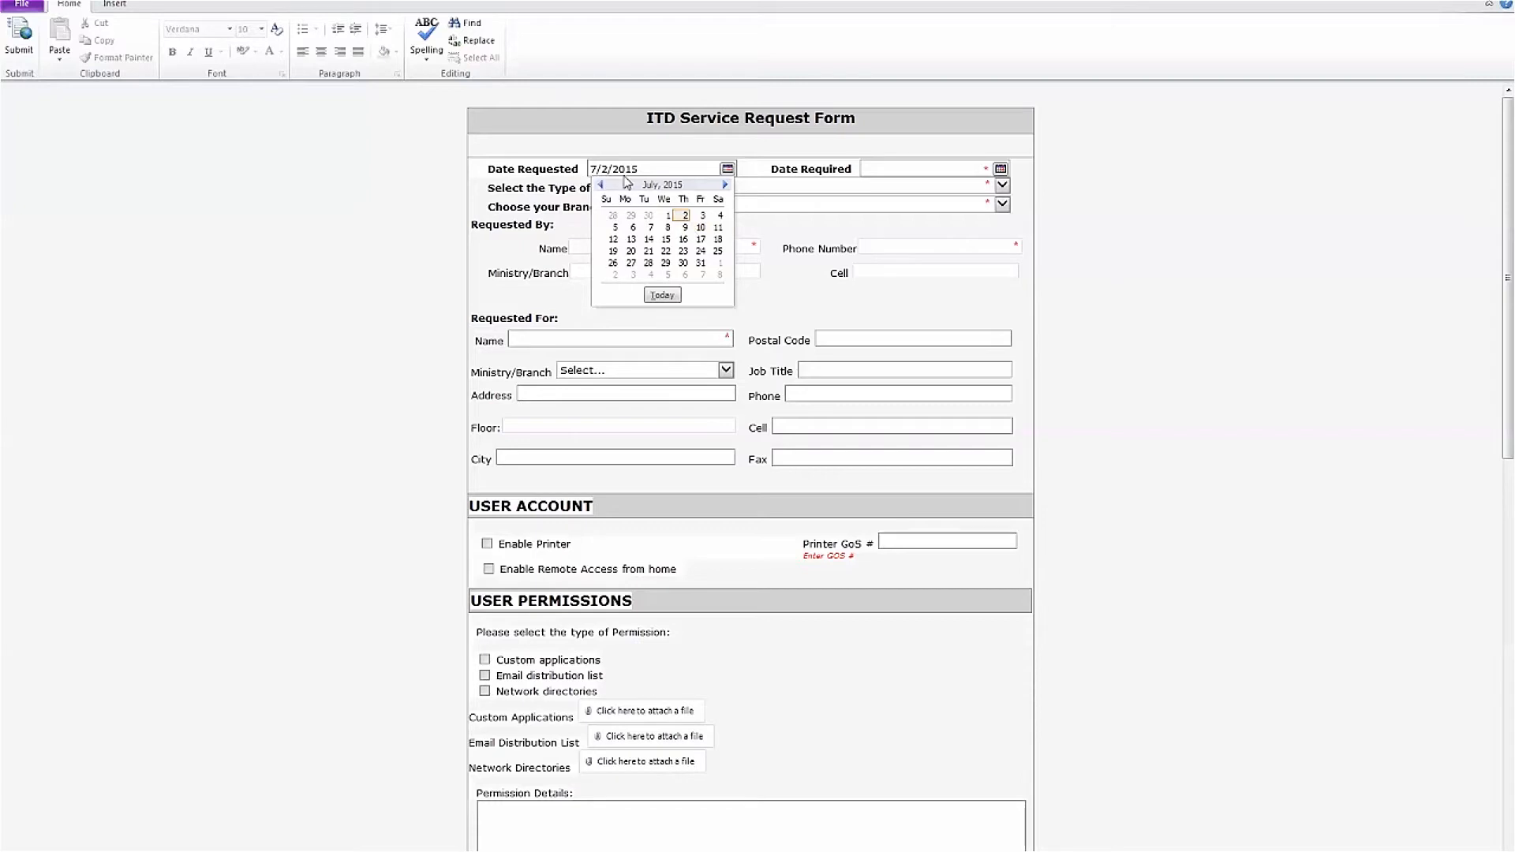
left_click(693, 169)
left_click(882, 169)
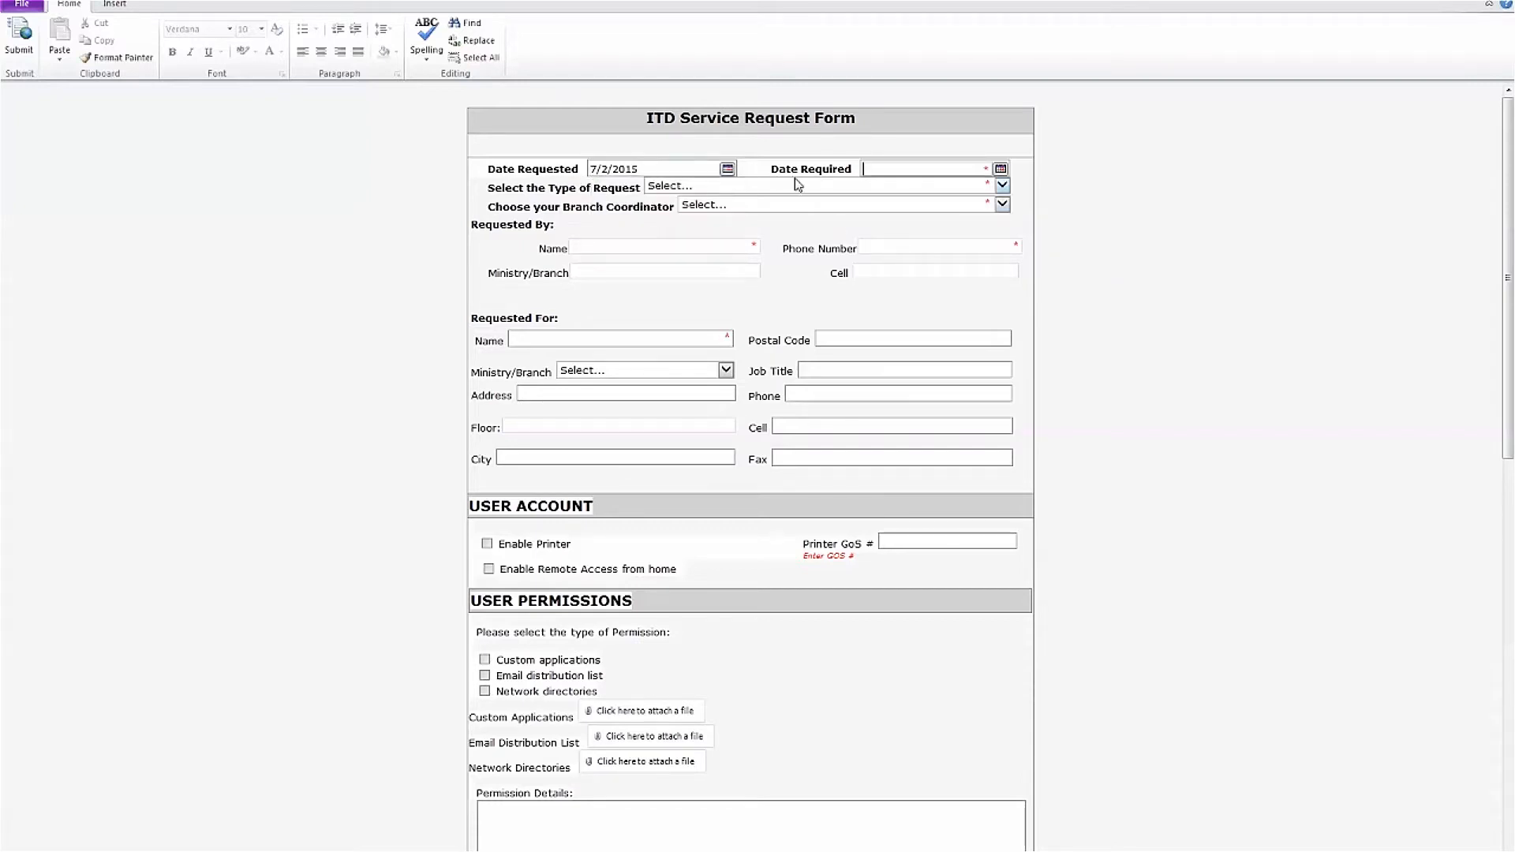
left_click(1001, 169)
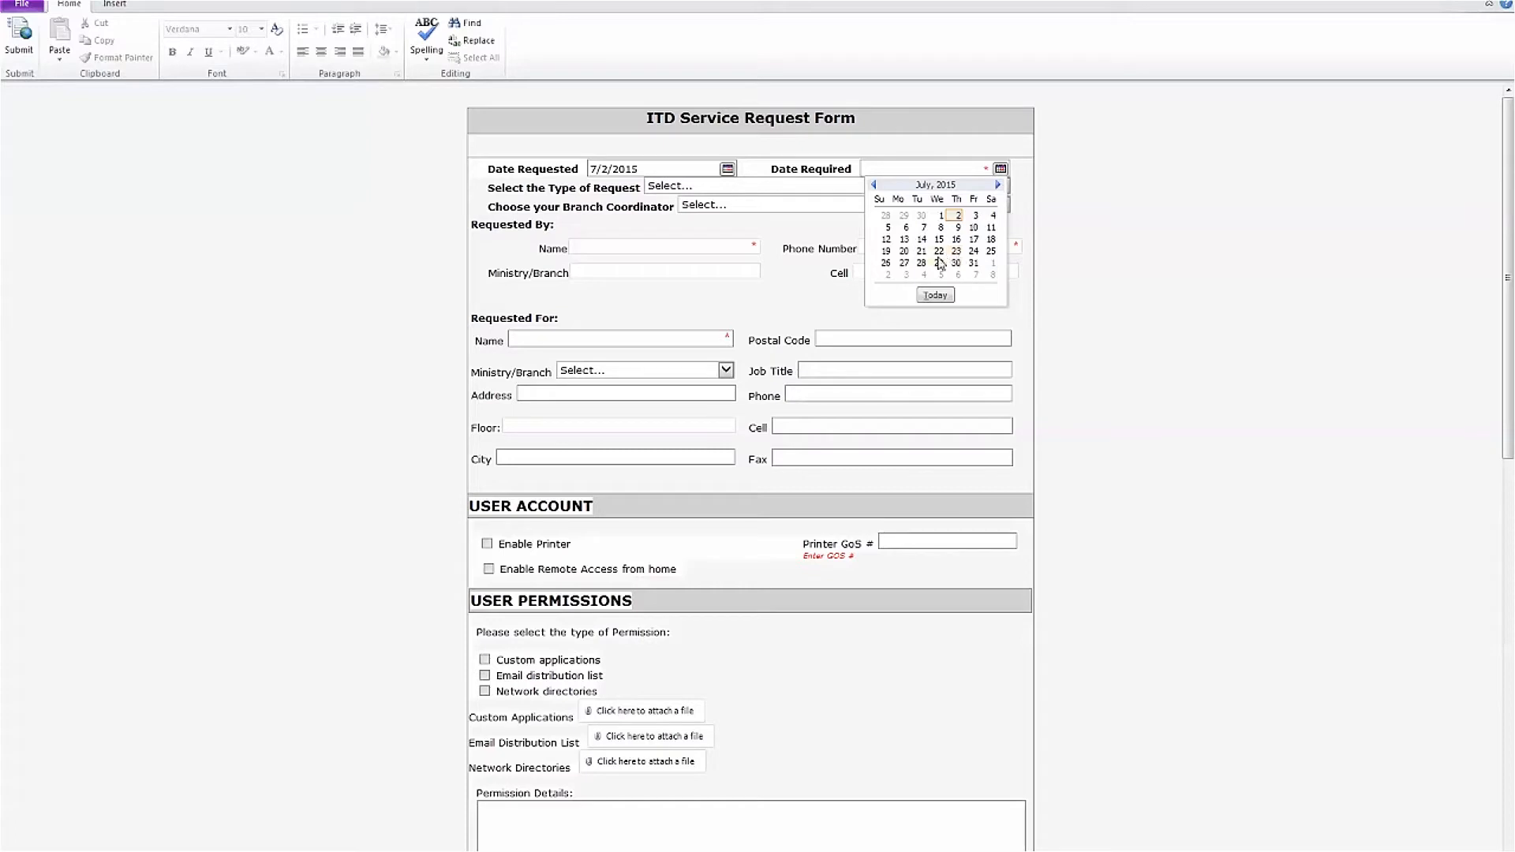
left_click(939, 251)
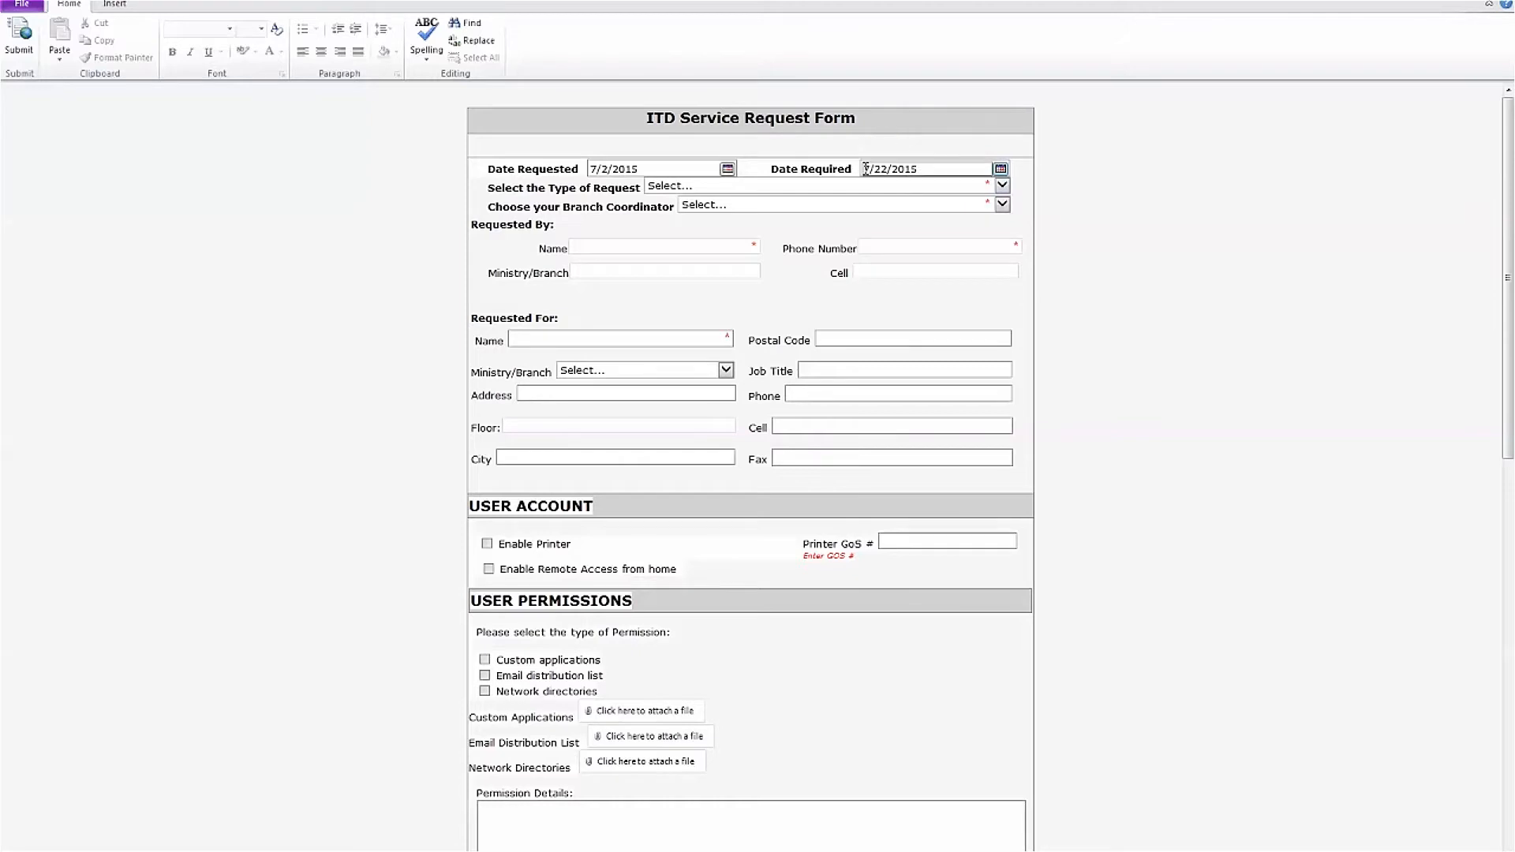
left_click(1000, 169)
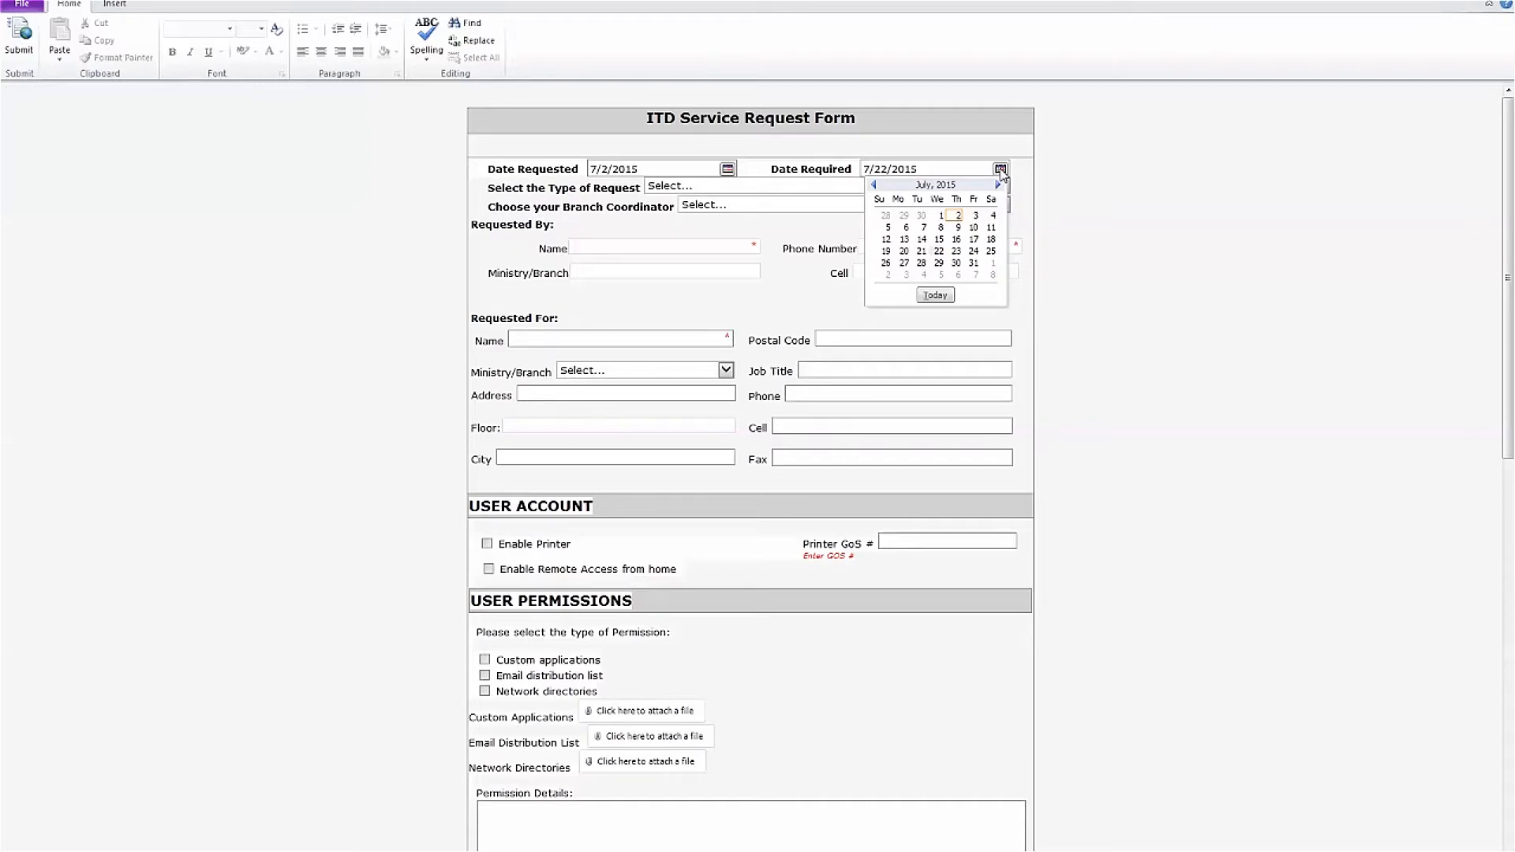
left_click(974, 215)
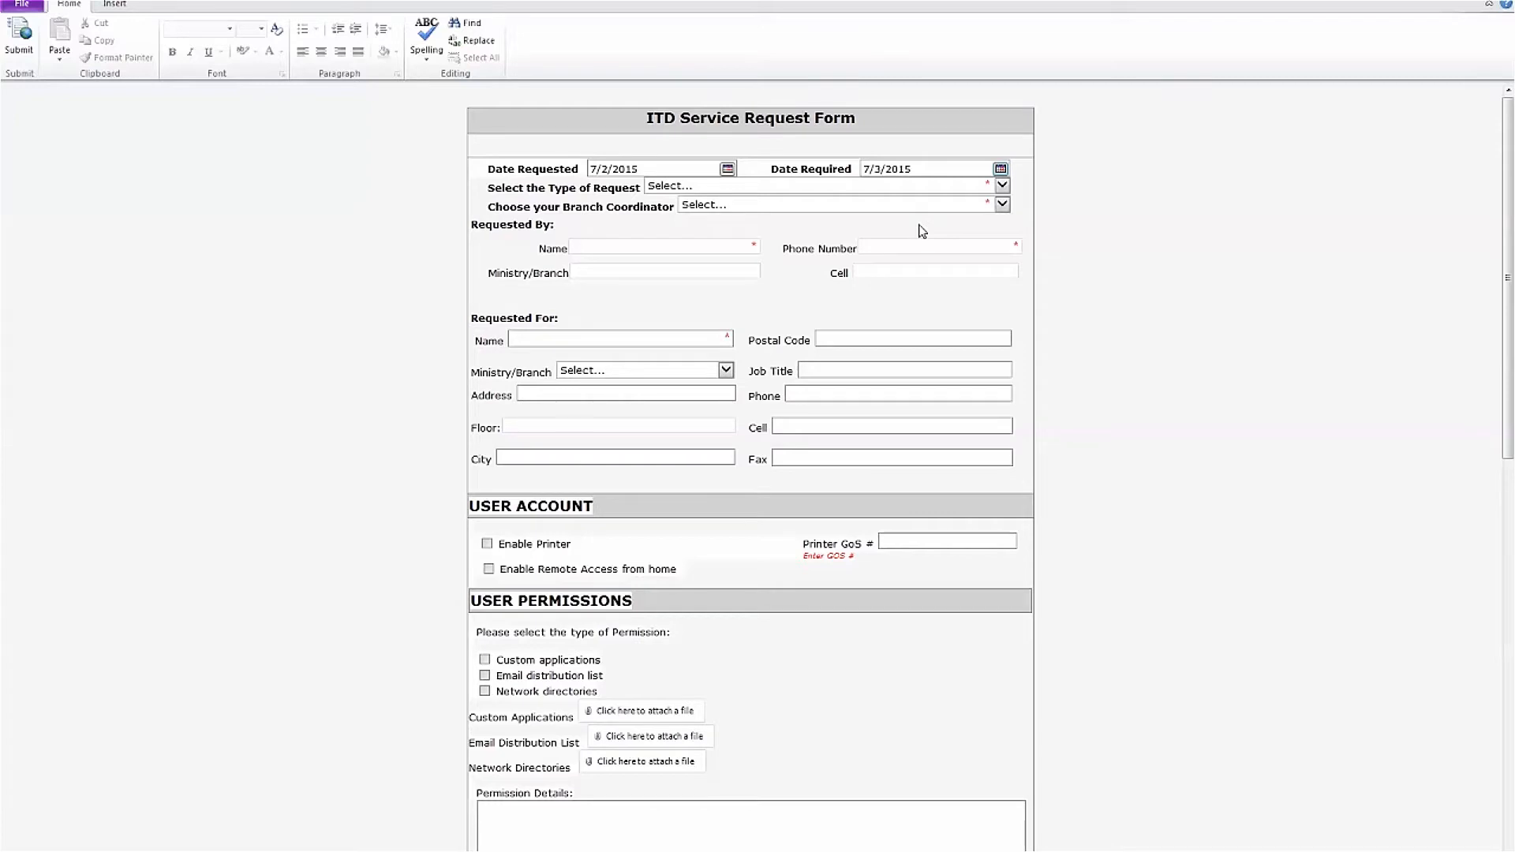
left_click(1001, 169)
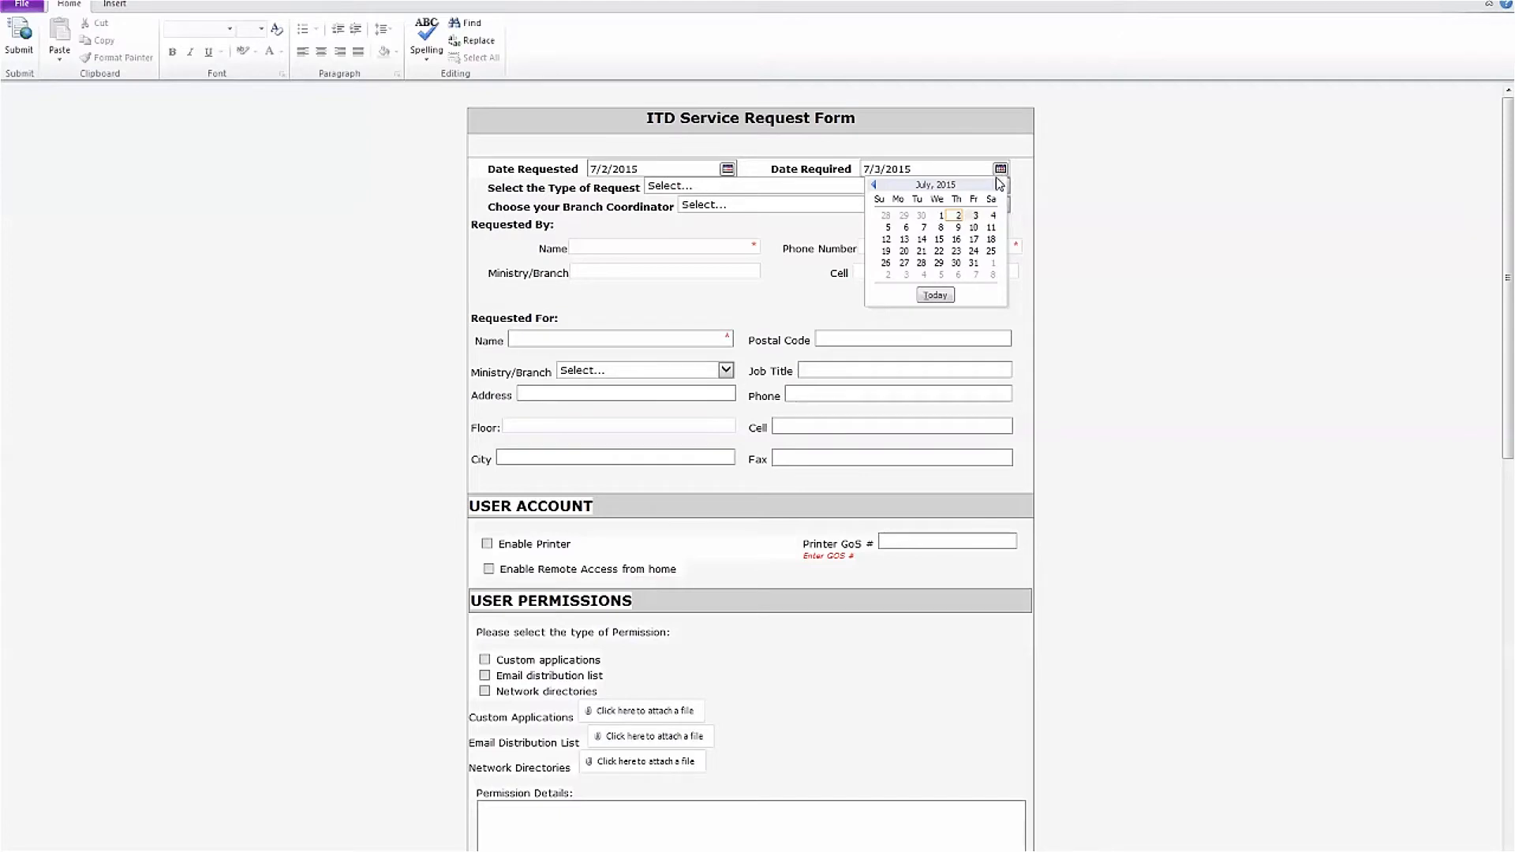
left_click(956, 250)
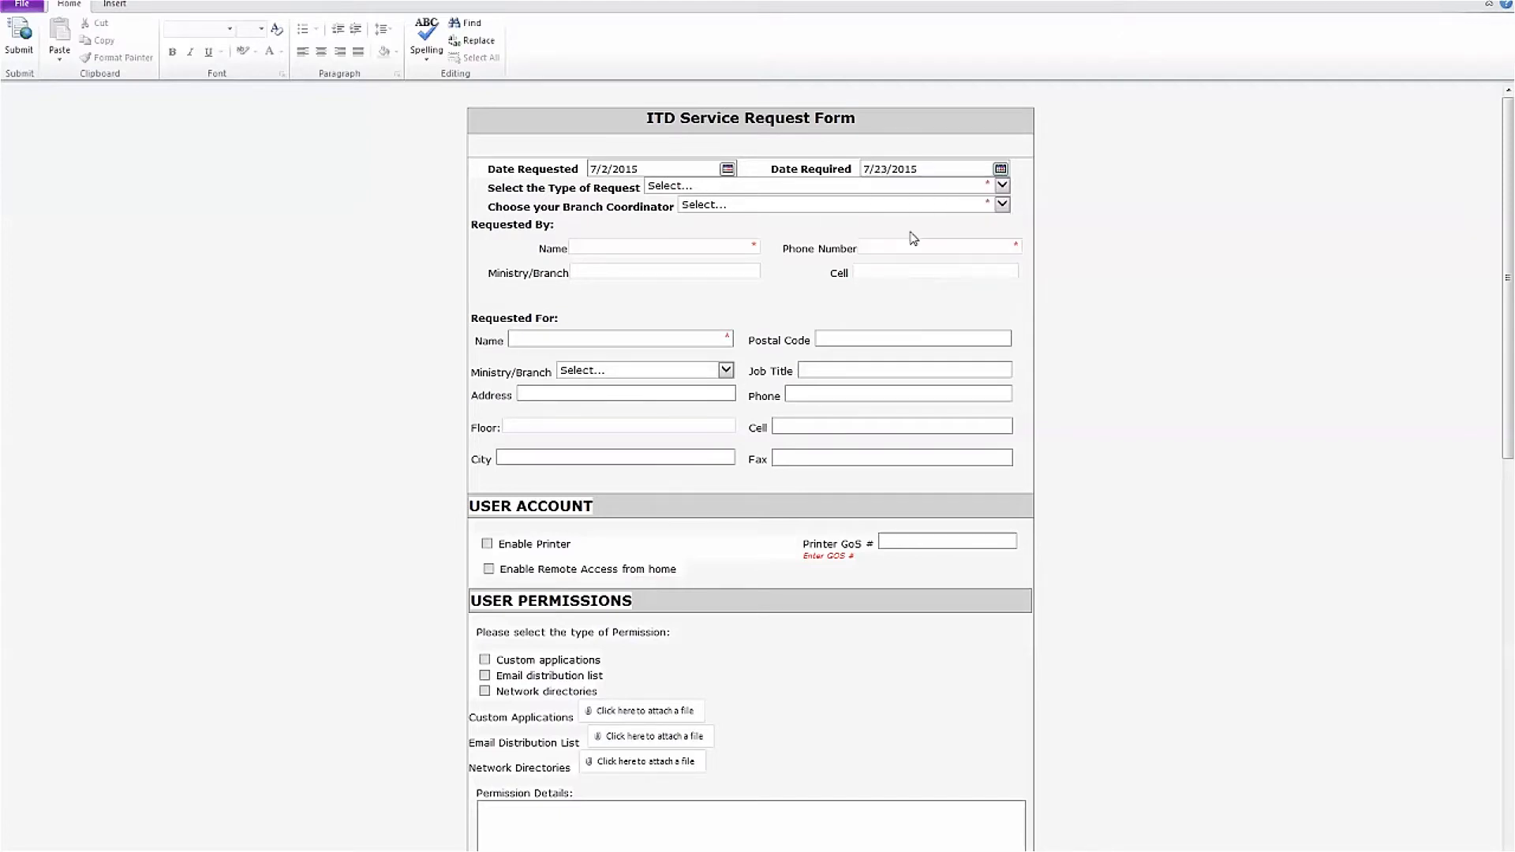
left_click(991, 186)
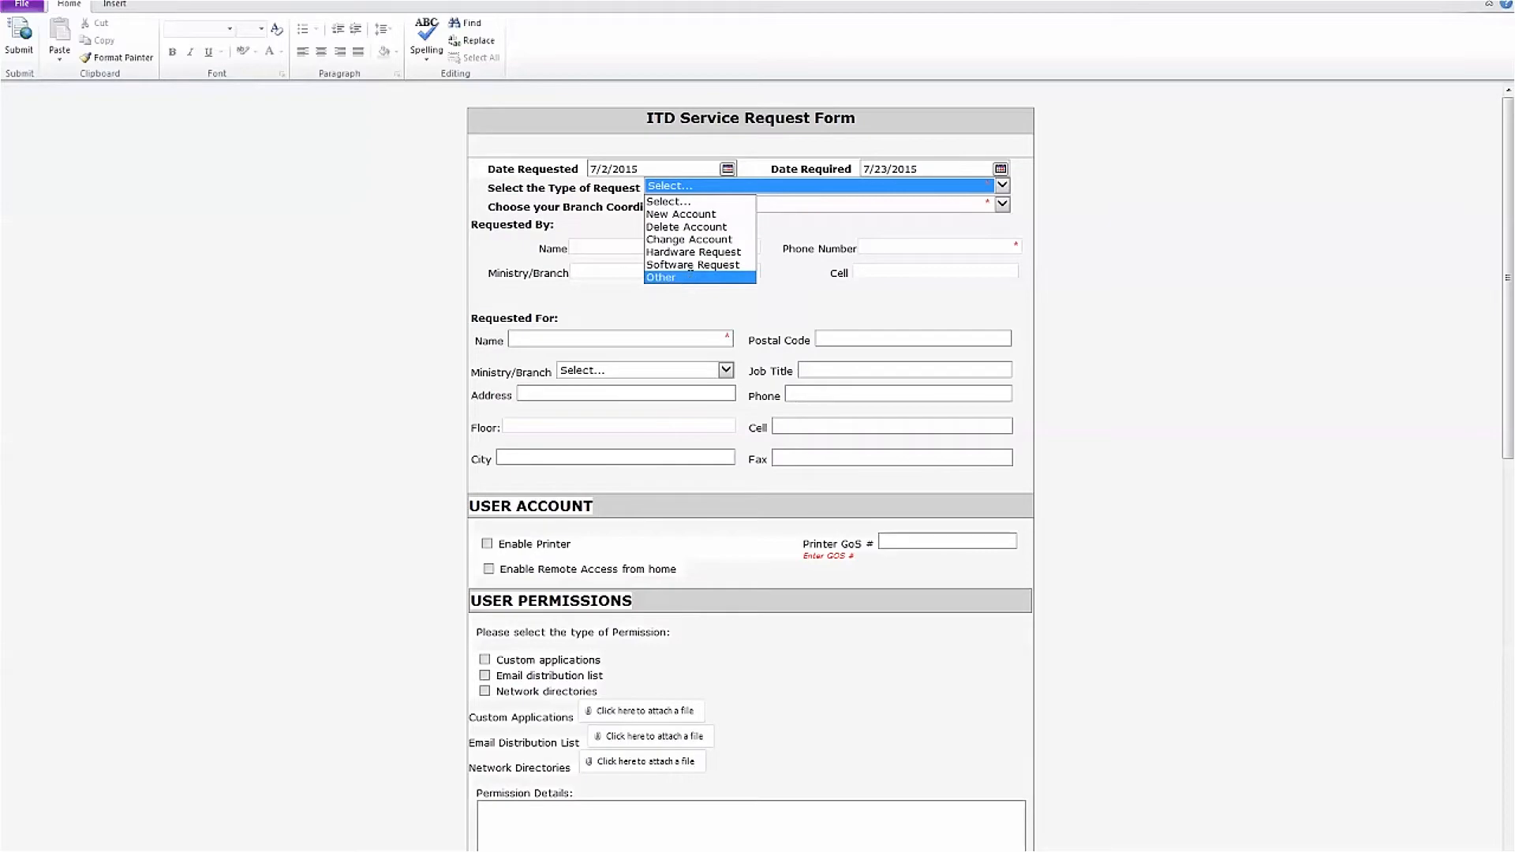
Set the Type of Request to Software Request
left_click(662, 277)
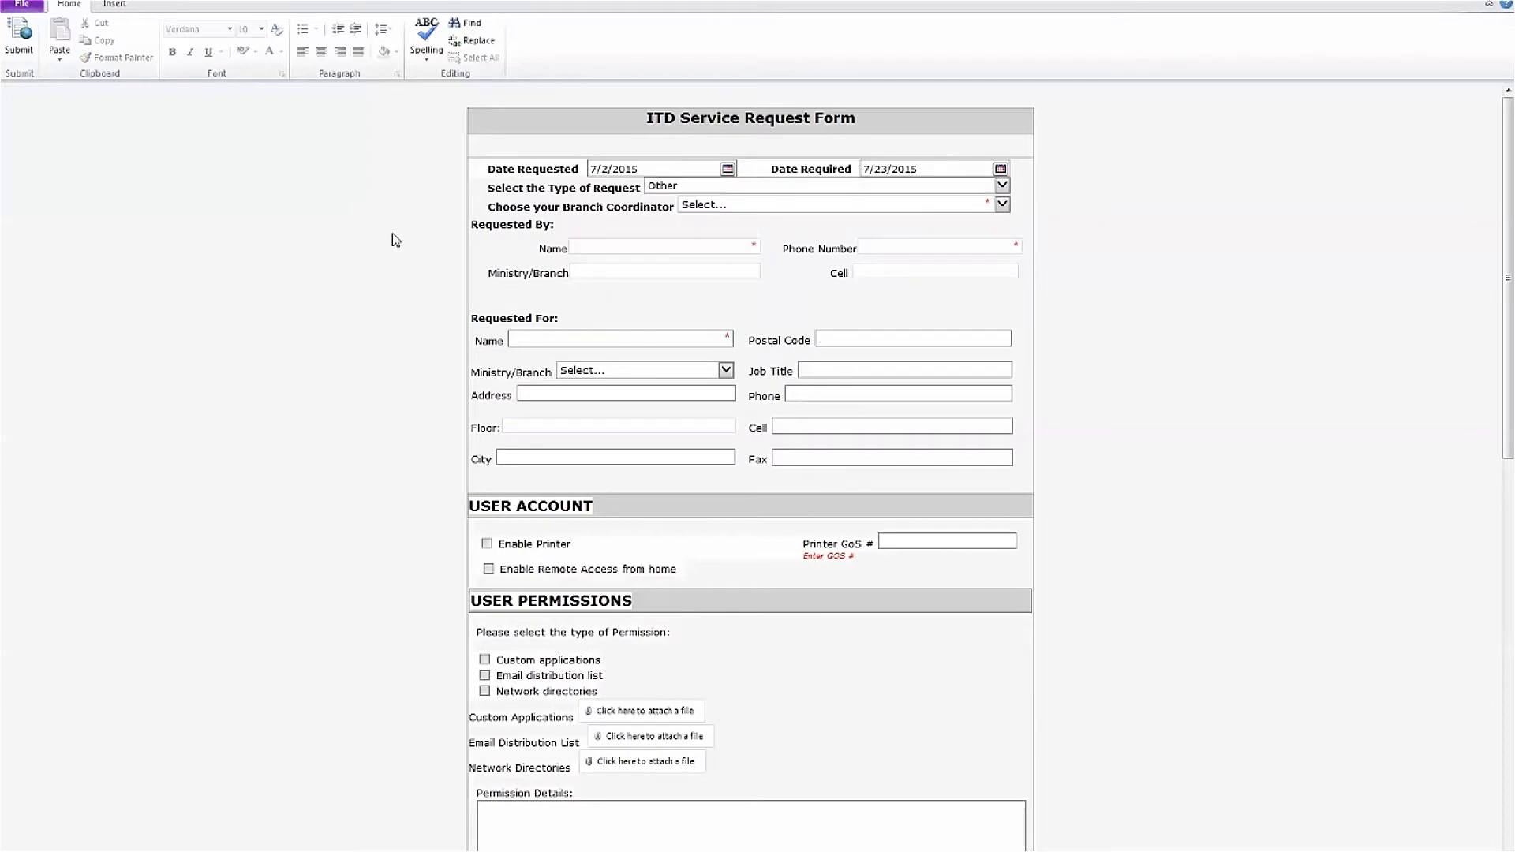
scroll(391, 241, "down", 12)
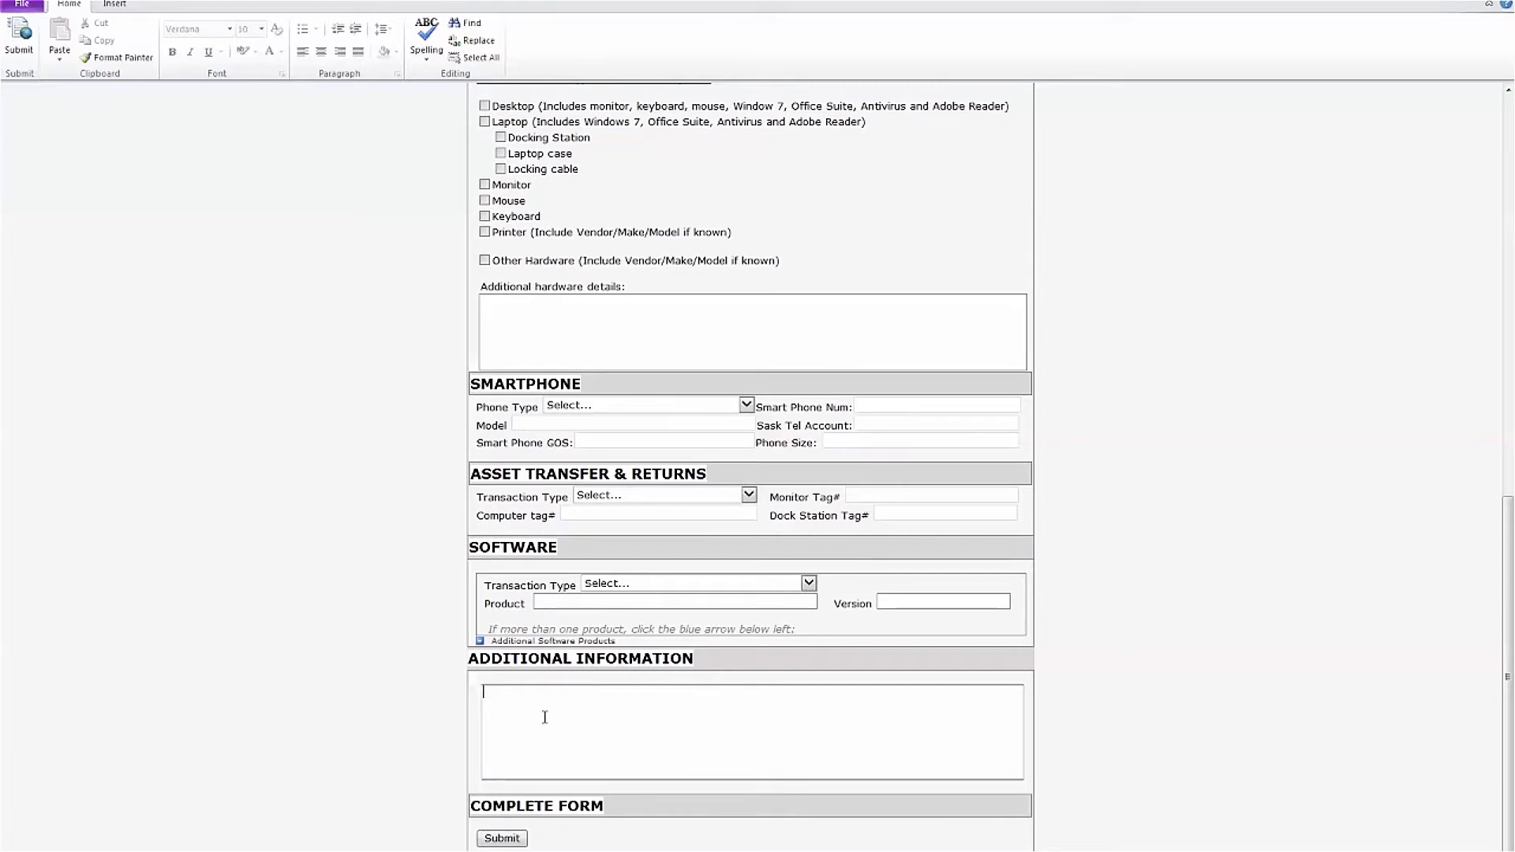
left_click(484, 715)
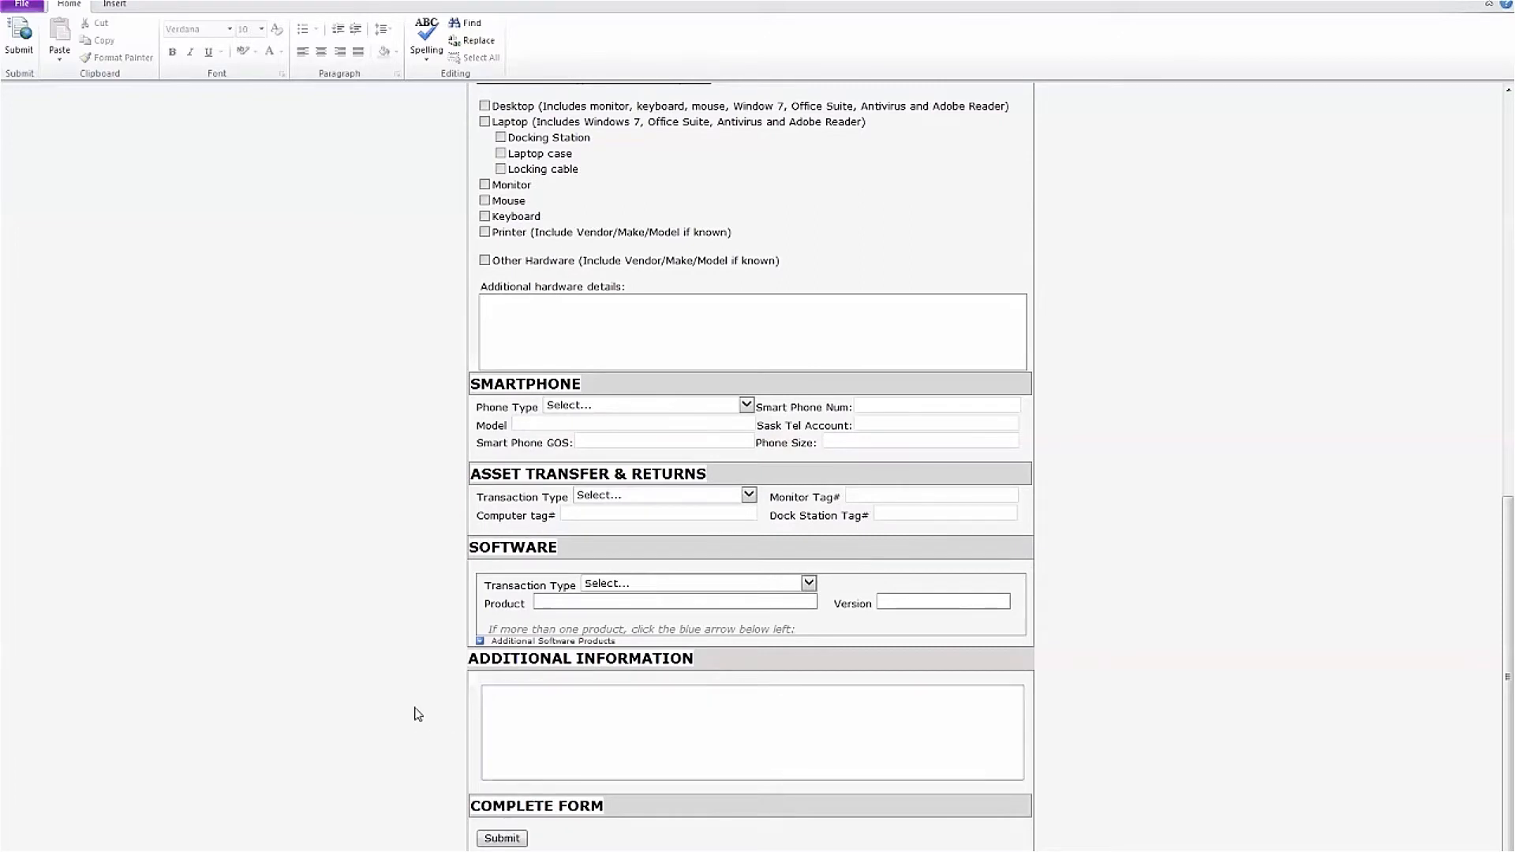
scroll(417, 713, "up", 12)
left_click(698, 190)
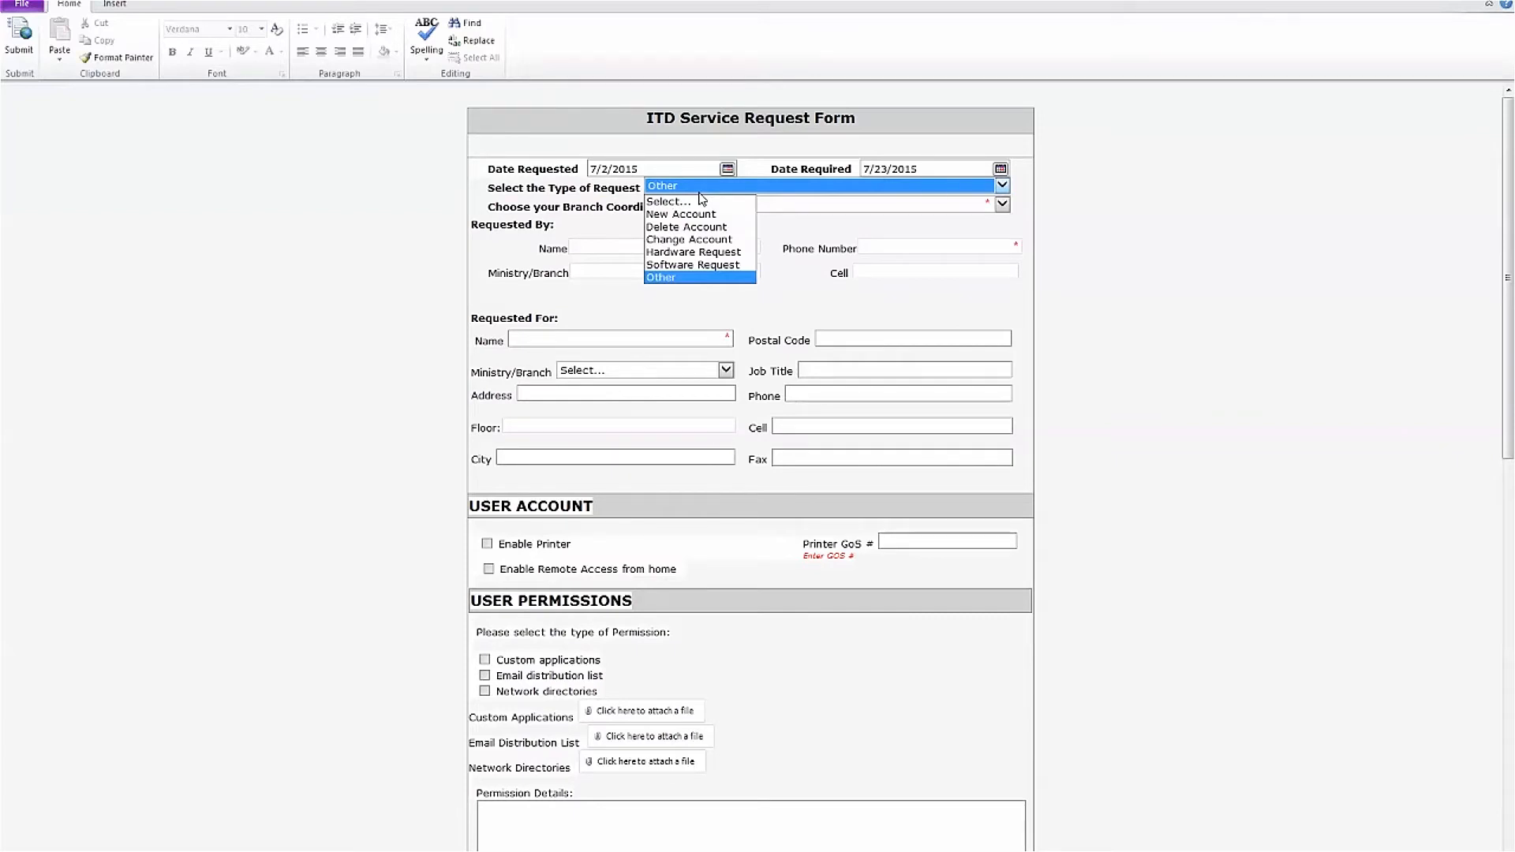
left_click(699, 265)
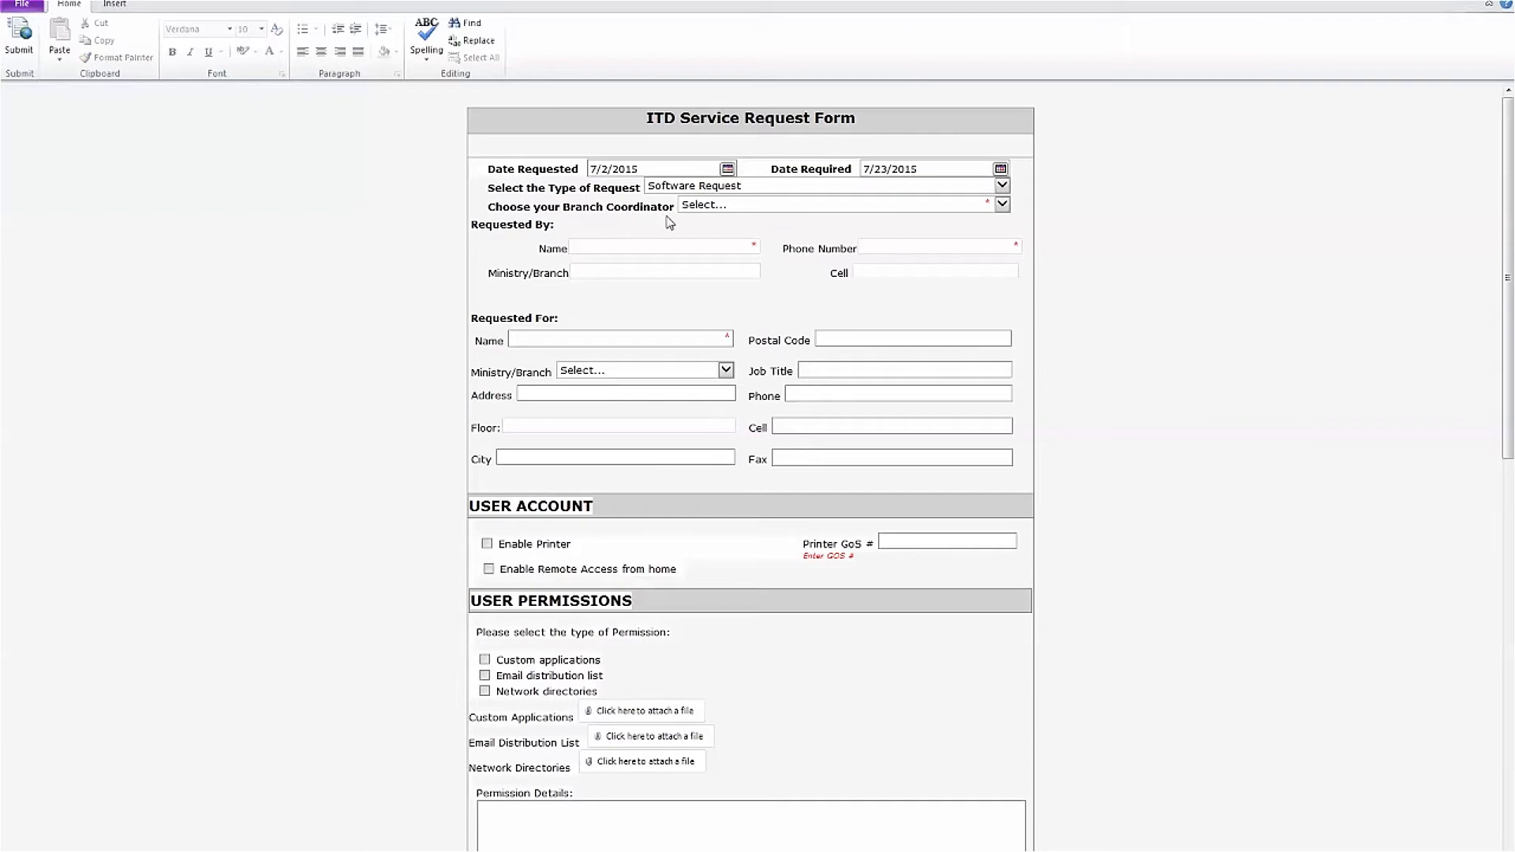
Choose the RBR Code Branch entry as Branch Coordinator
left_click(704, 208)
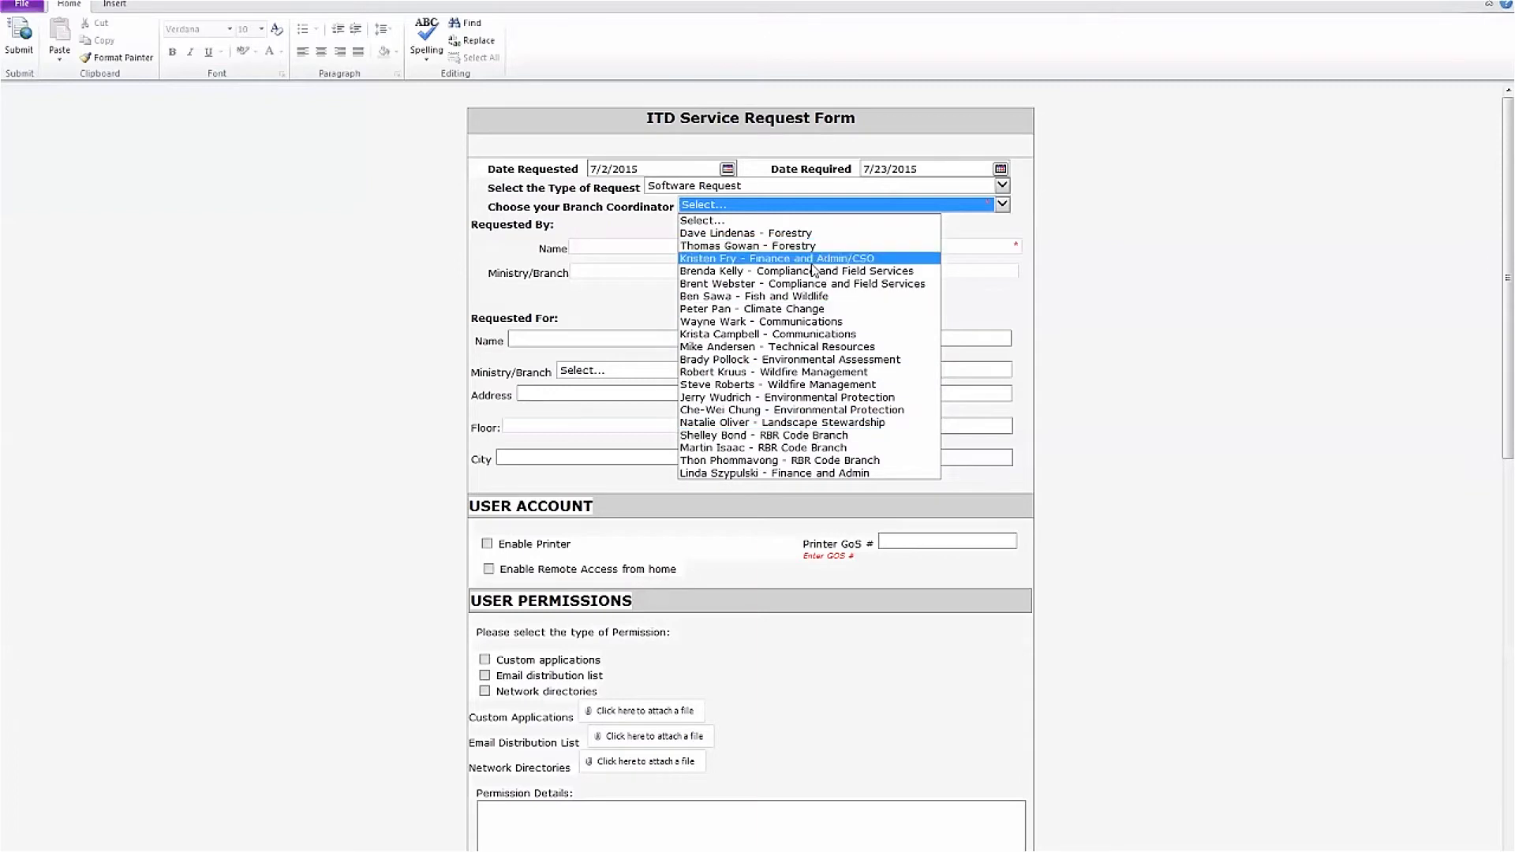
left_click(829, 439)
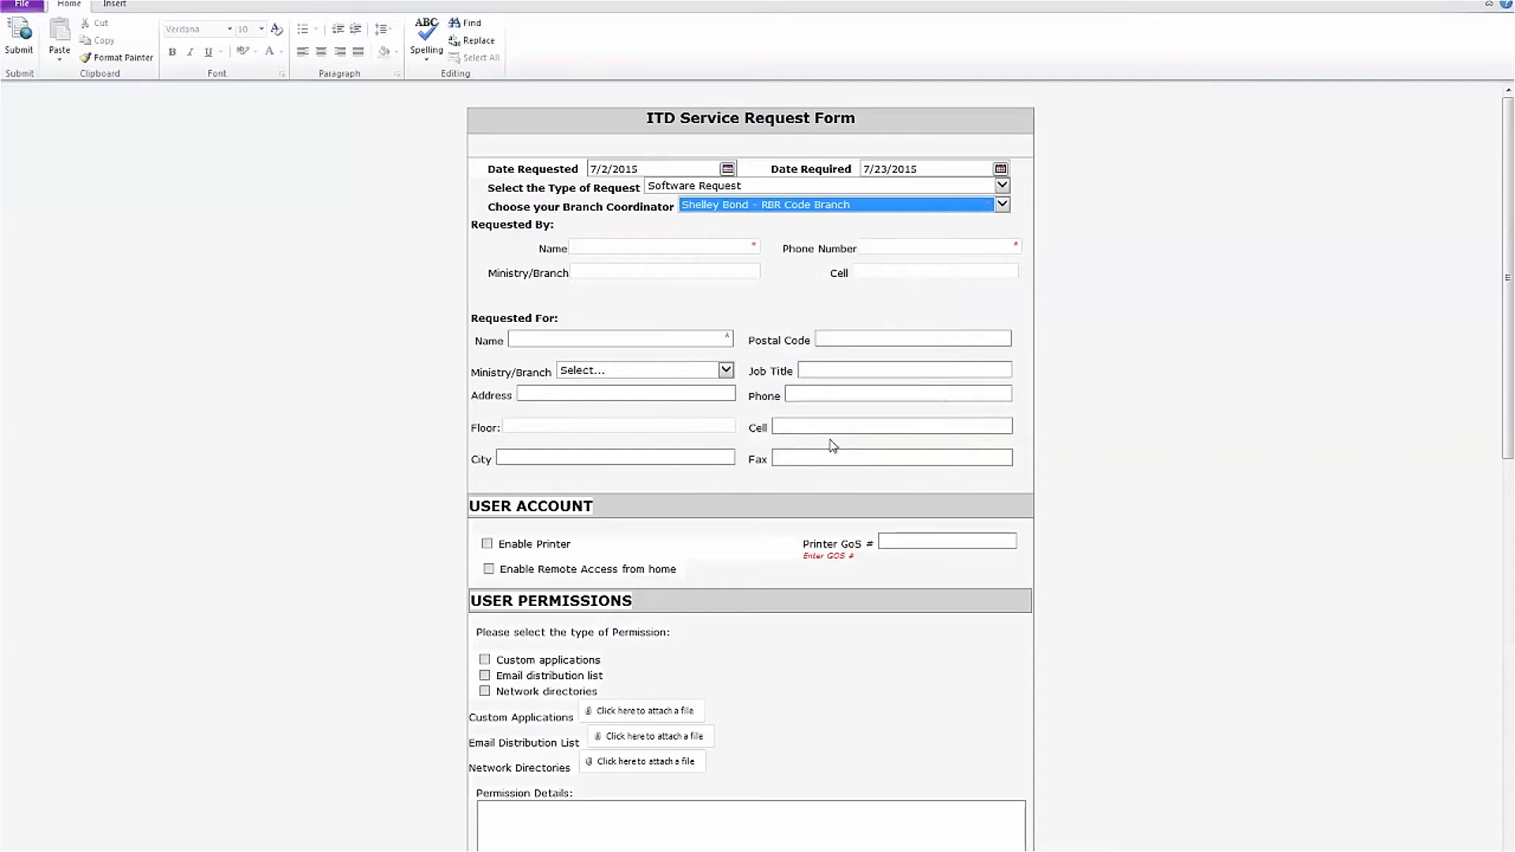
left_click(618, 248)
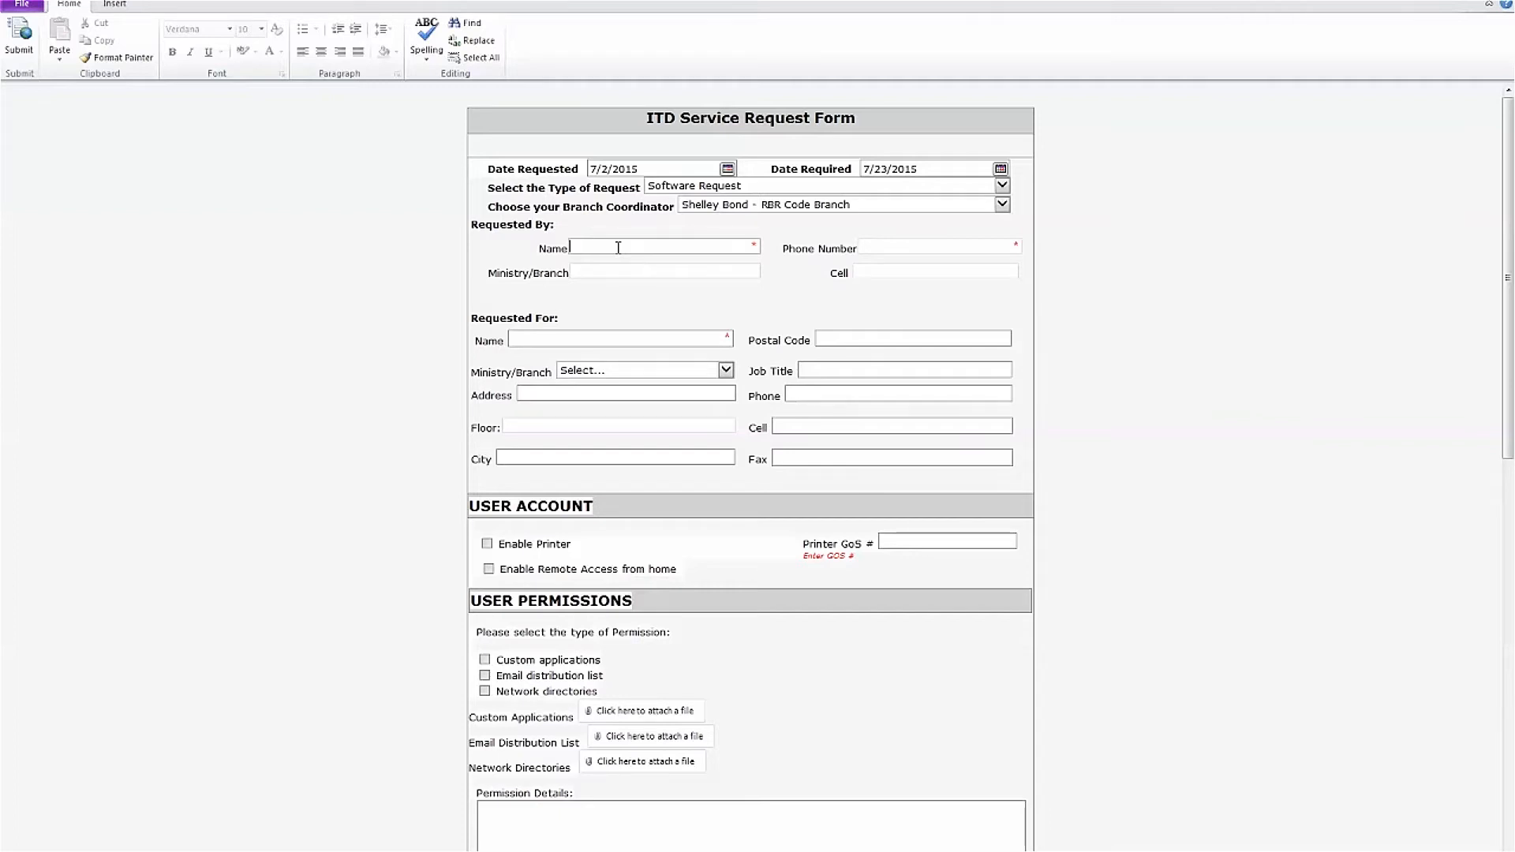
Enter the requester's full name and phone number under Requested By
left_click(886, 246)
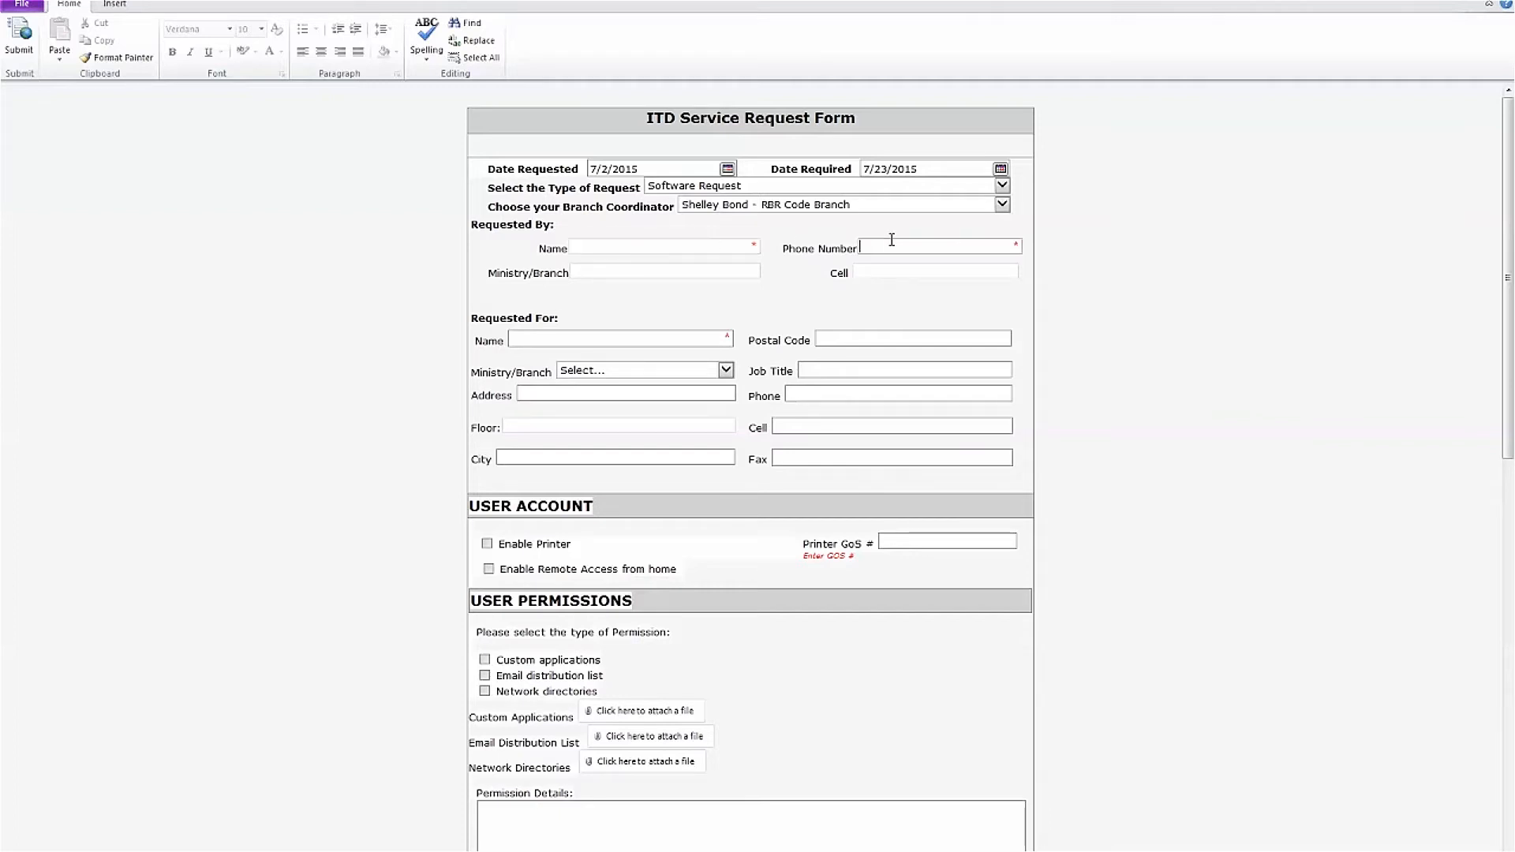
left_click(721, 270)
left_click(712, 249)
key("Tab")
key("Tab")
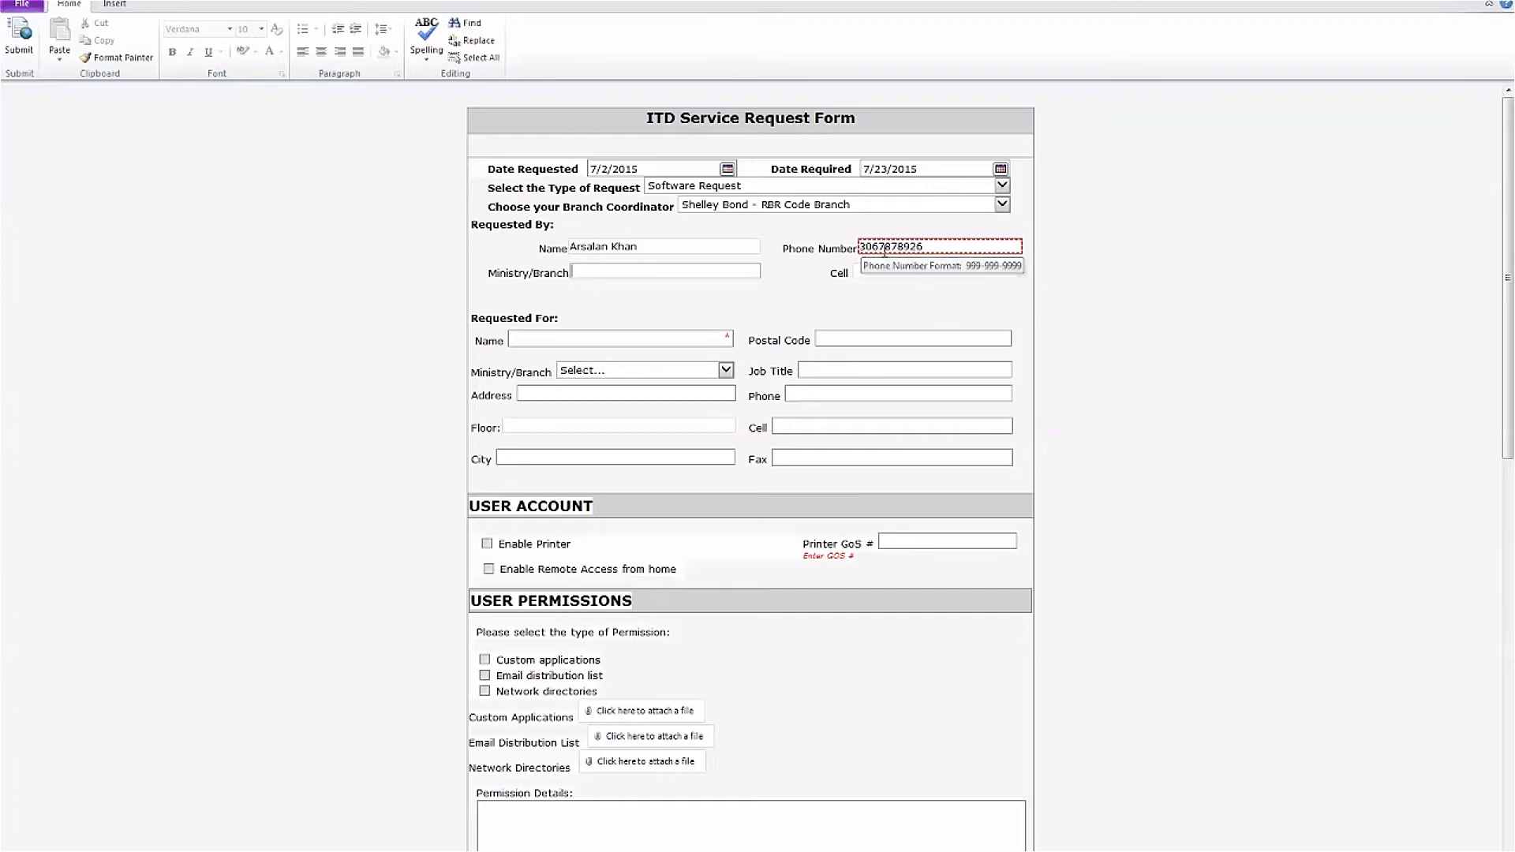
left_click(878, 247)
type("-")
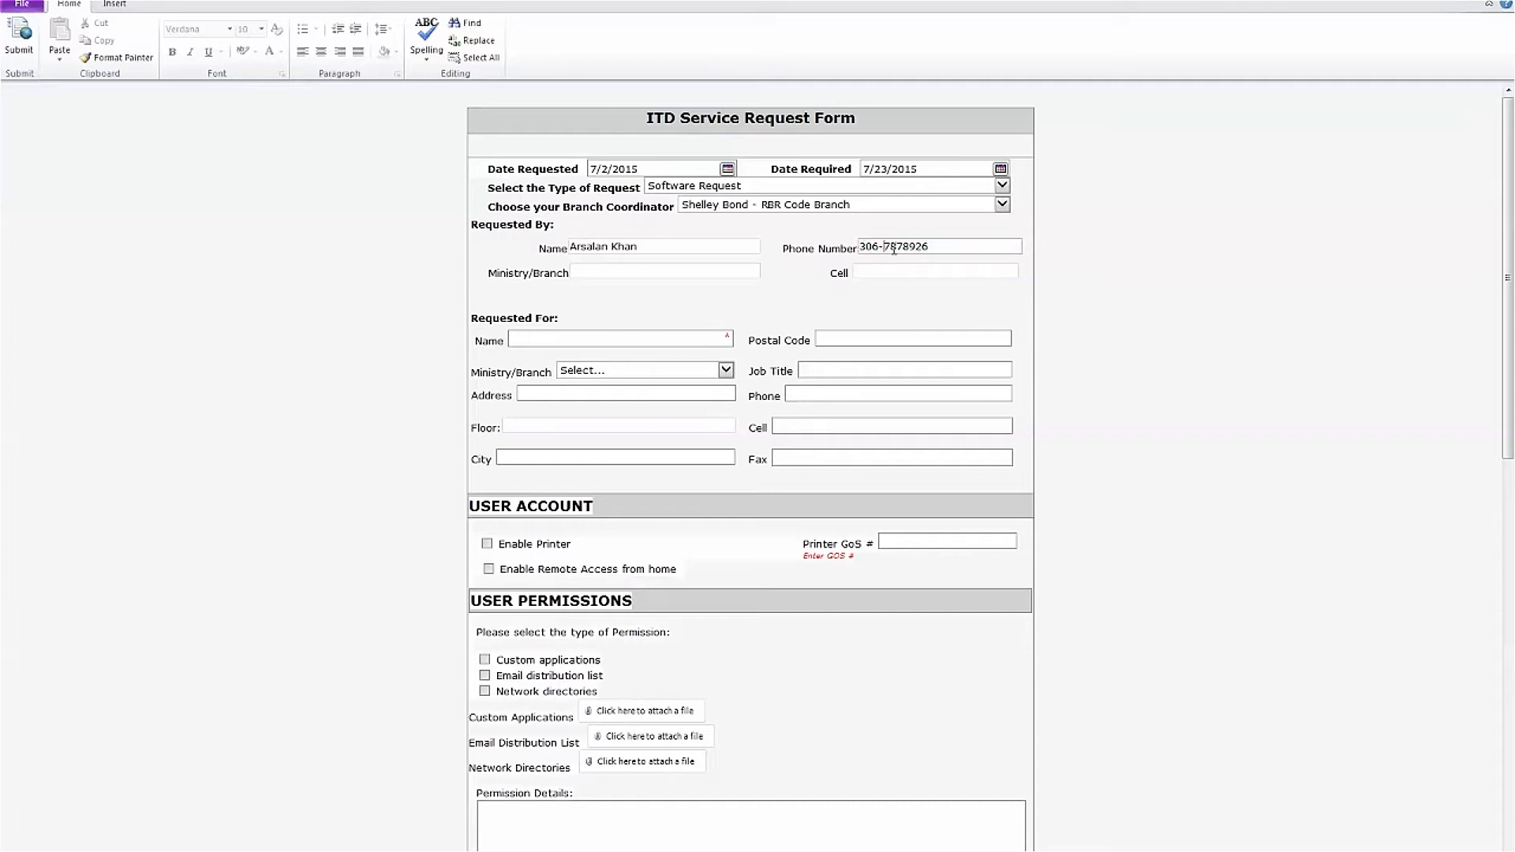
left_click(905, 247)
type("-")
left_click(601, 273)
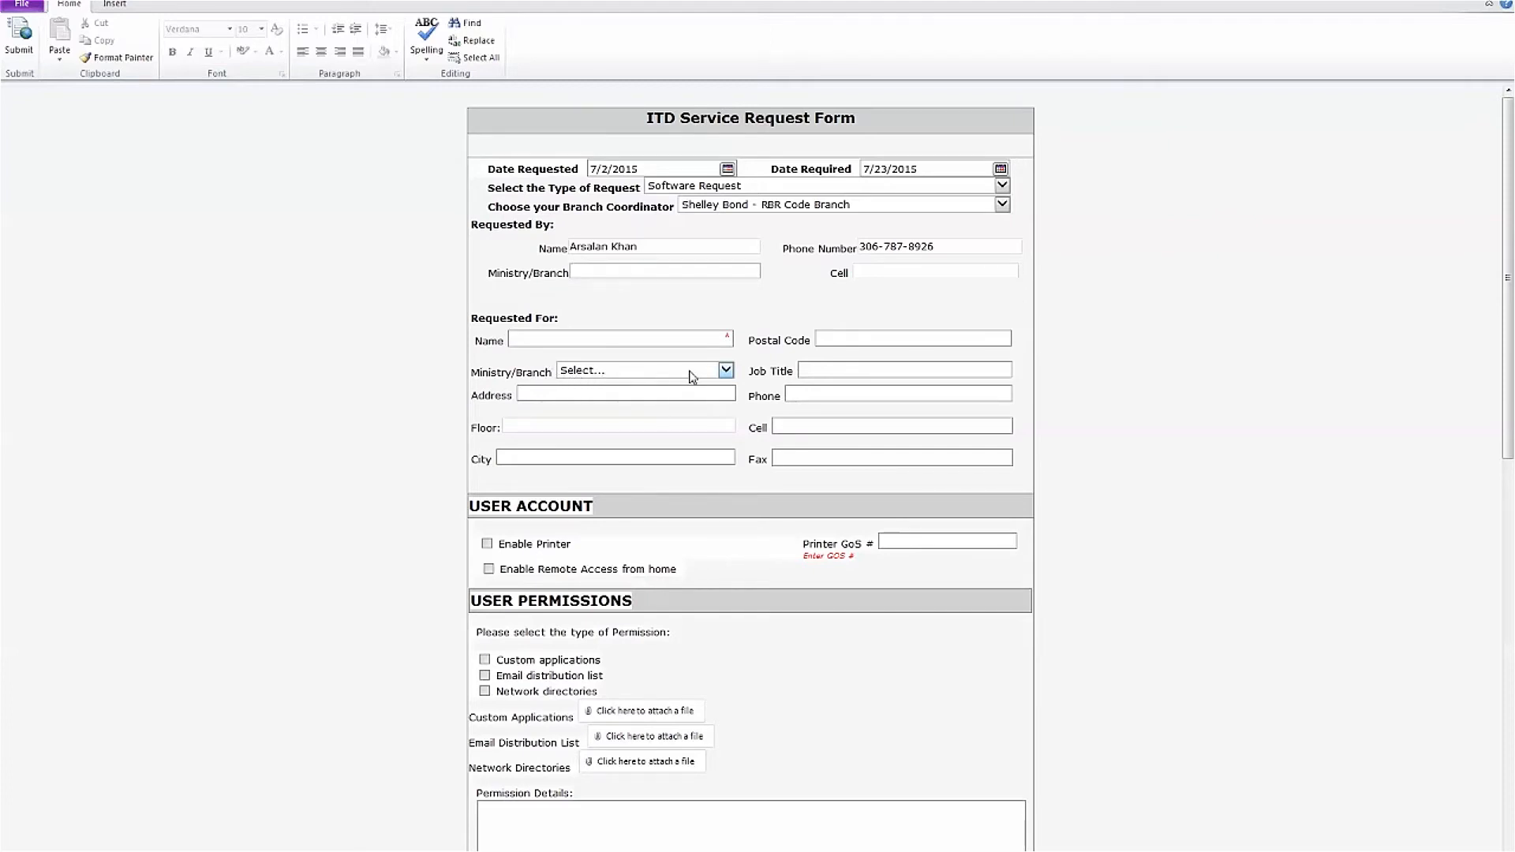
Enter ENV/RBR Code Branch as the requester's Ministry/Branch
left_click(690, 375)
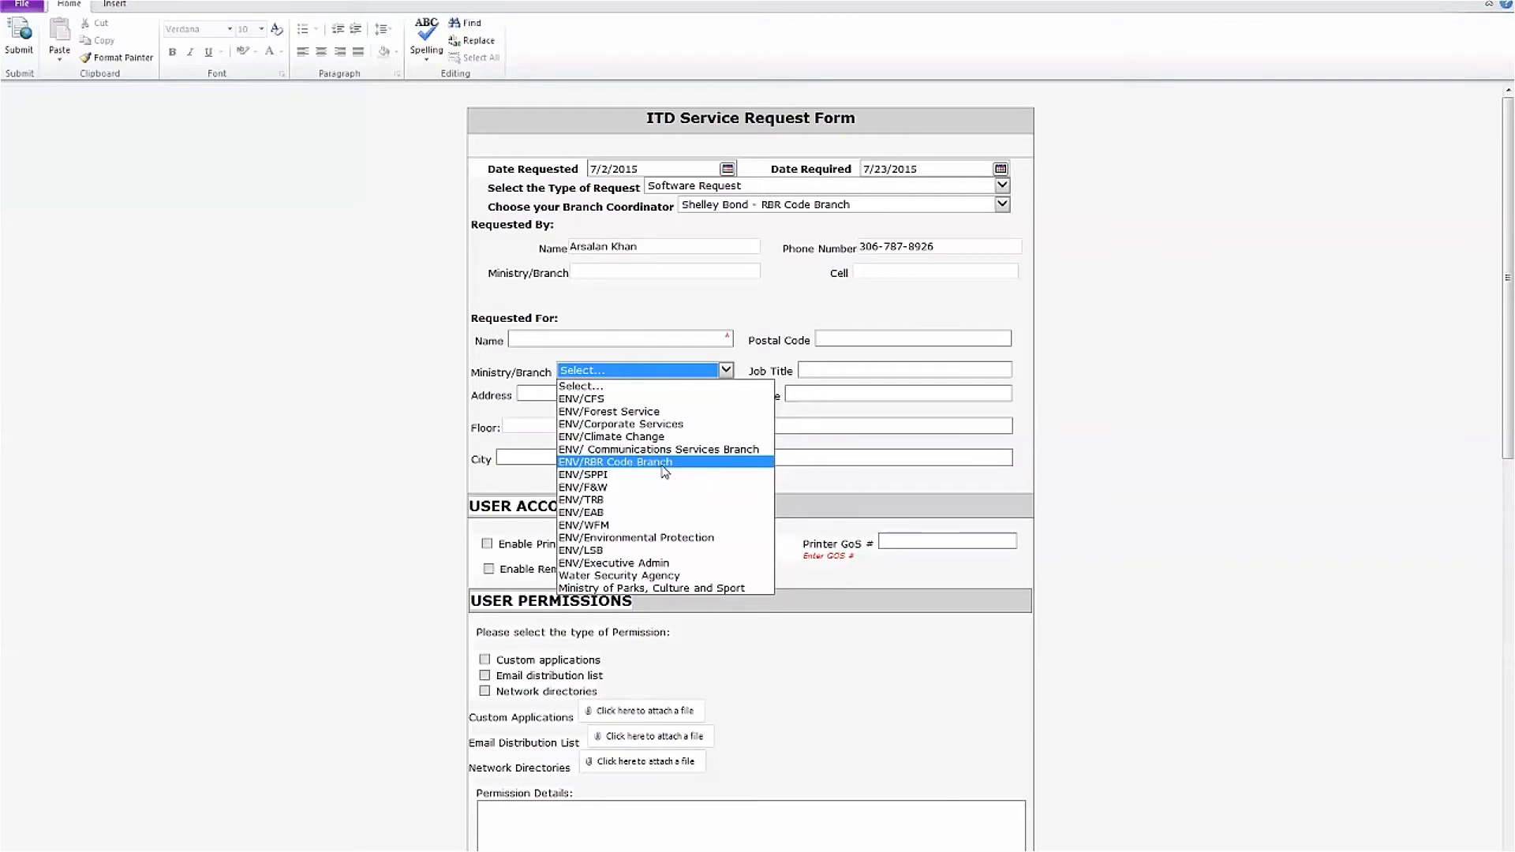
left_click(601, 273)
type("ENV/")
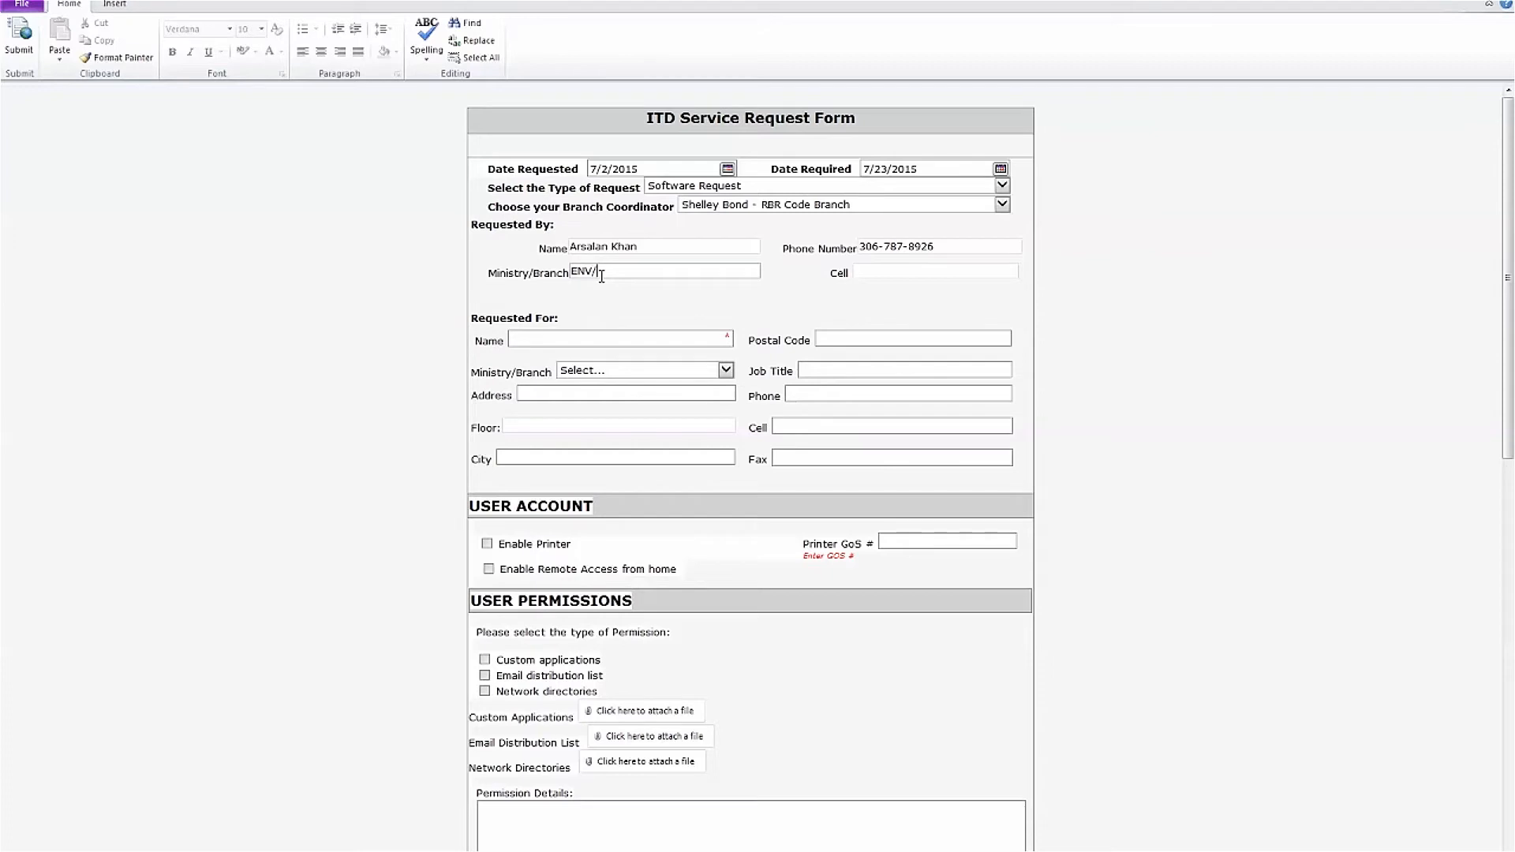
type("RBR Code Branch")
key("Tab")
left_click(680, 339)
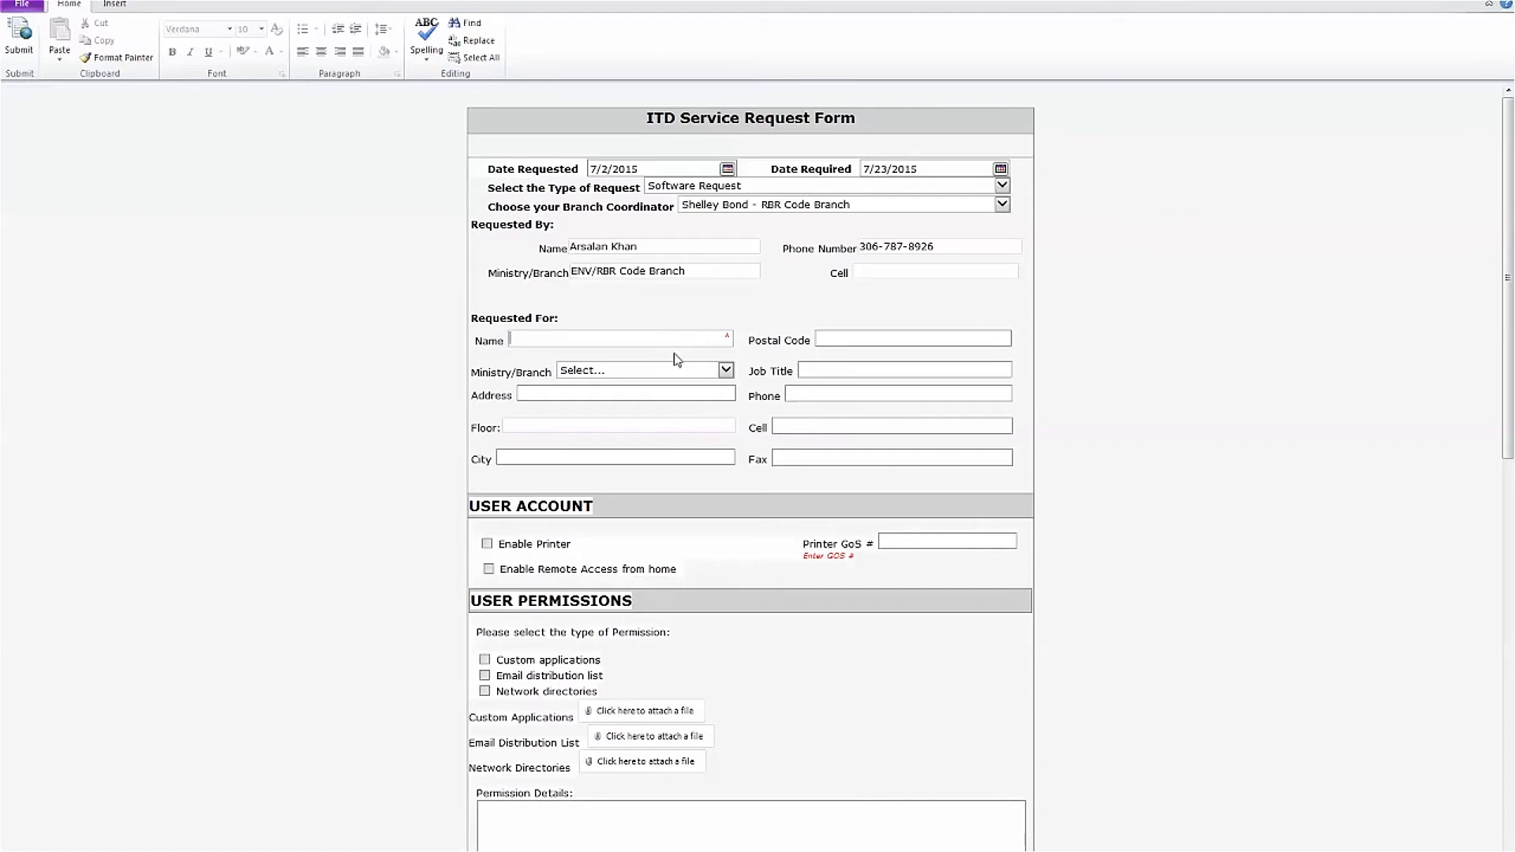
left_click(662, 398)
left_click(654, 431)
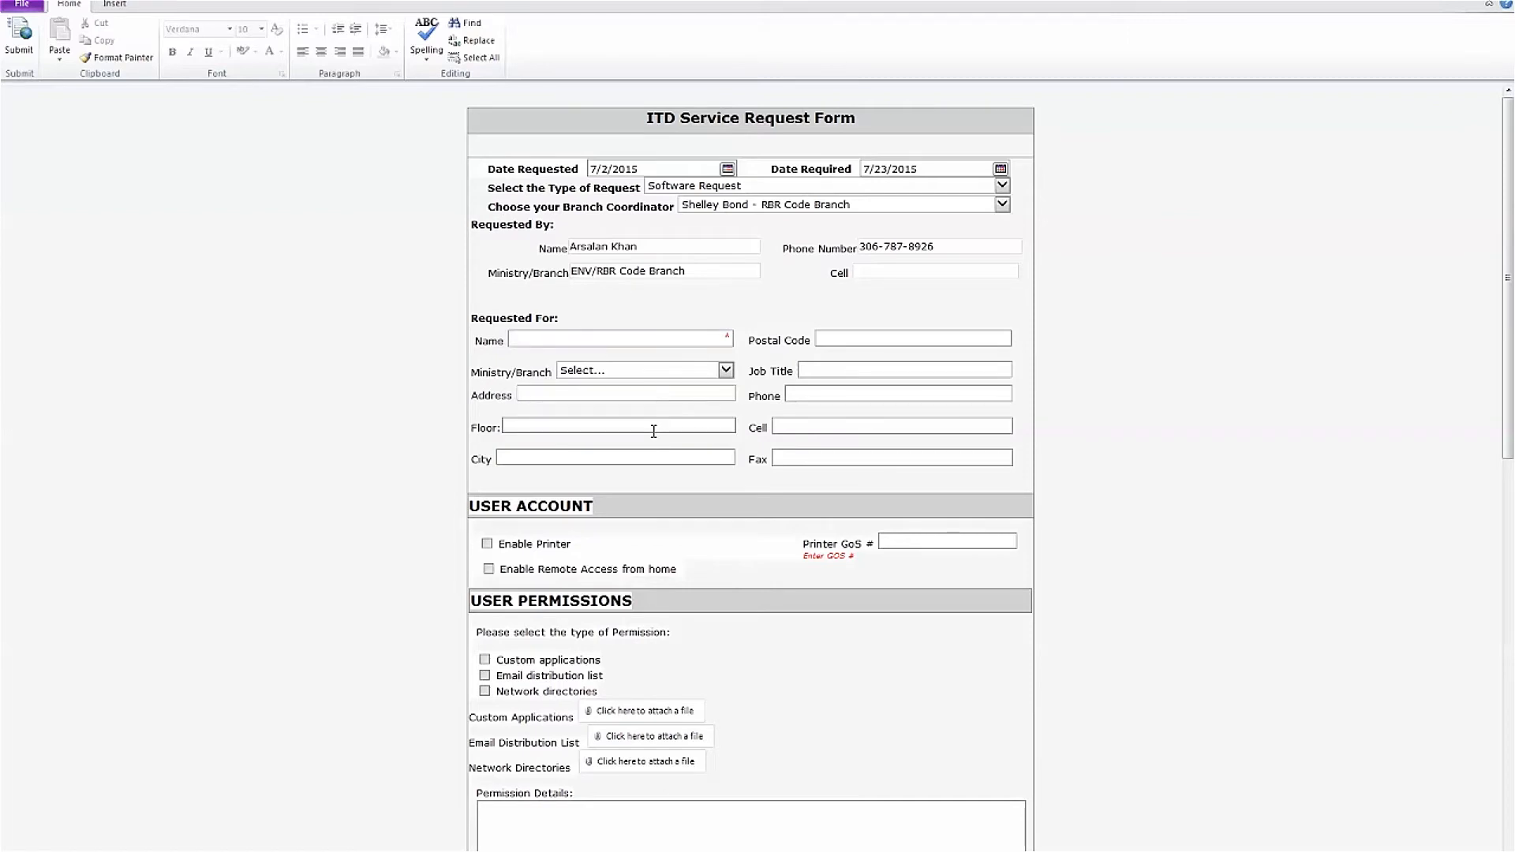
left_click(653, 431)
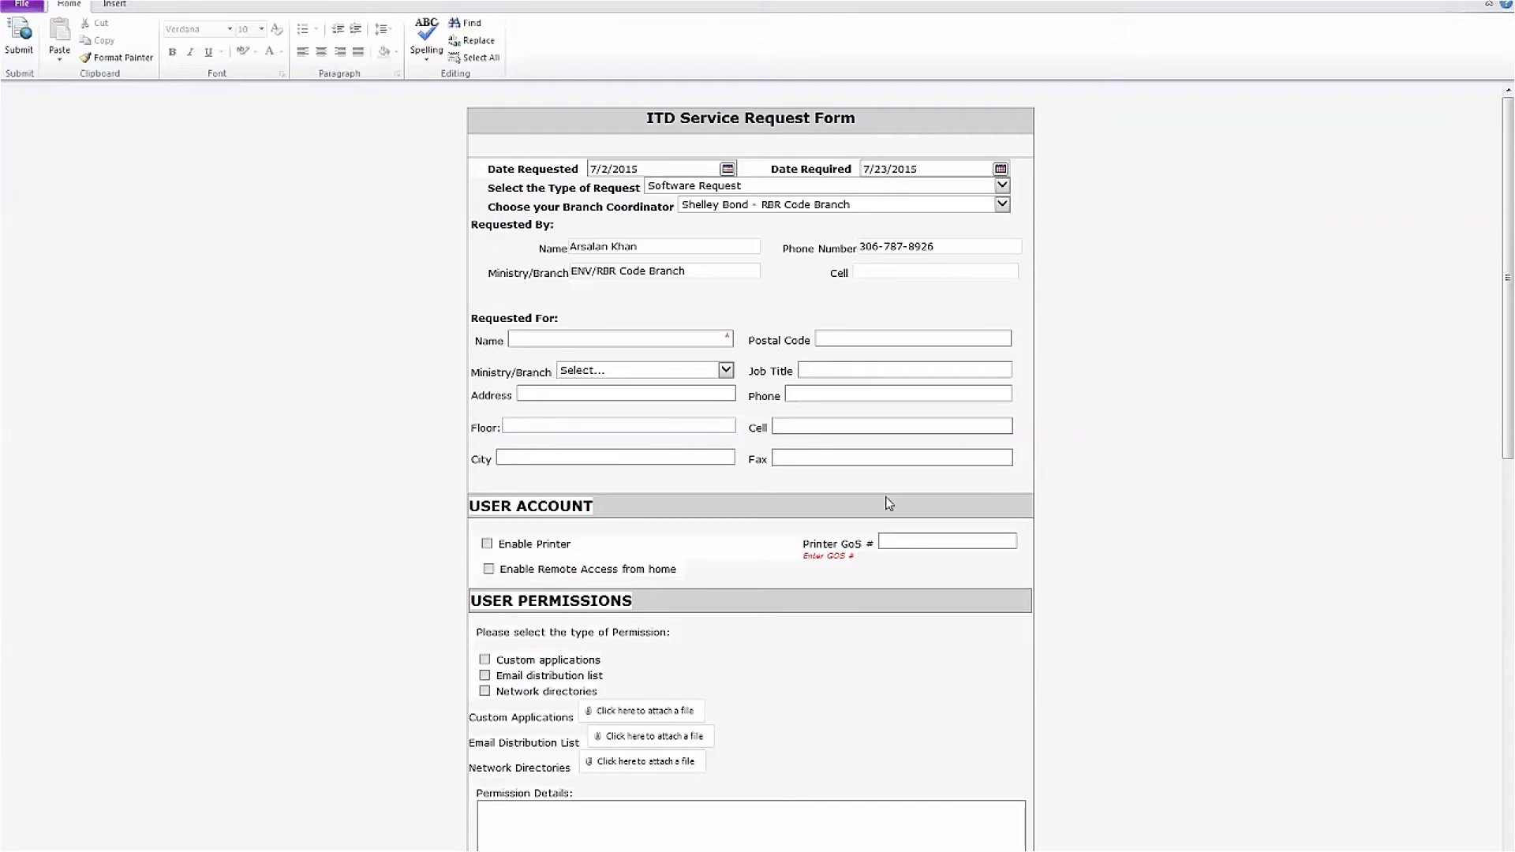
Enter the requested-for person's name and choose ENV/RBR Code Branch as Ministry/Branch
left_click(694, 335)
key("Tab")
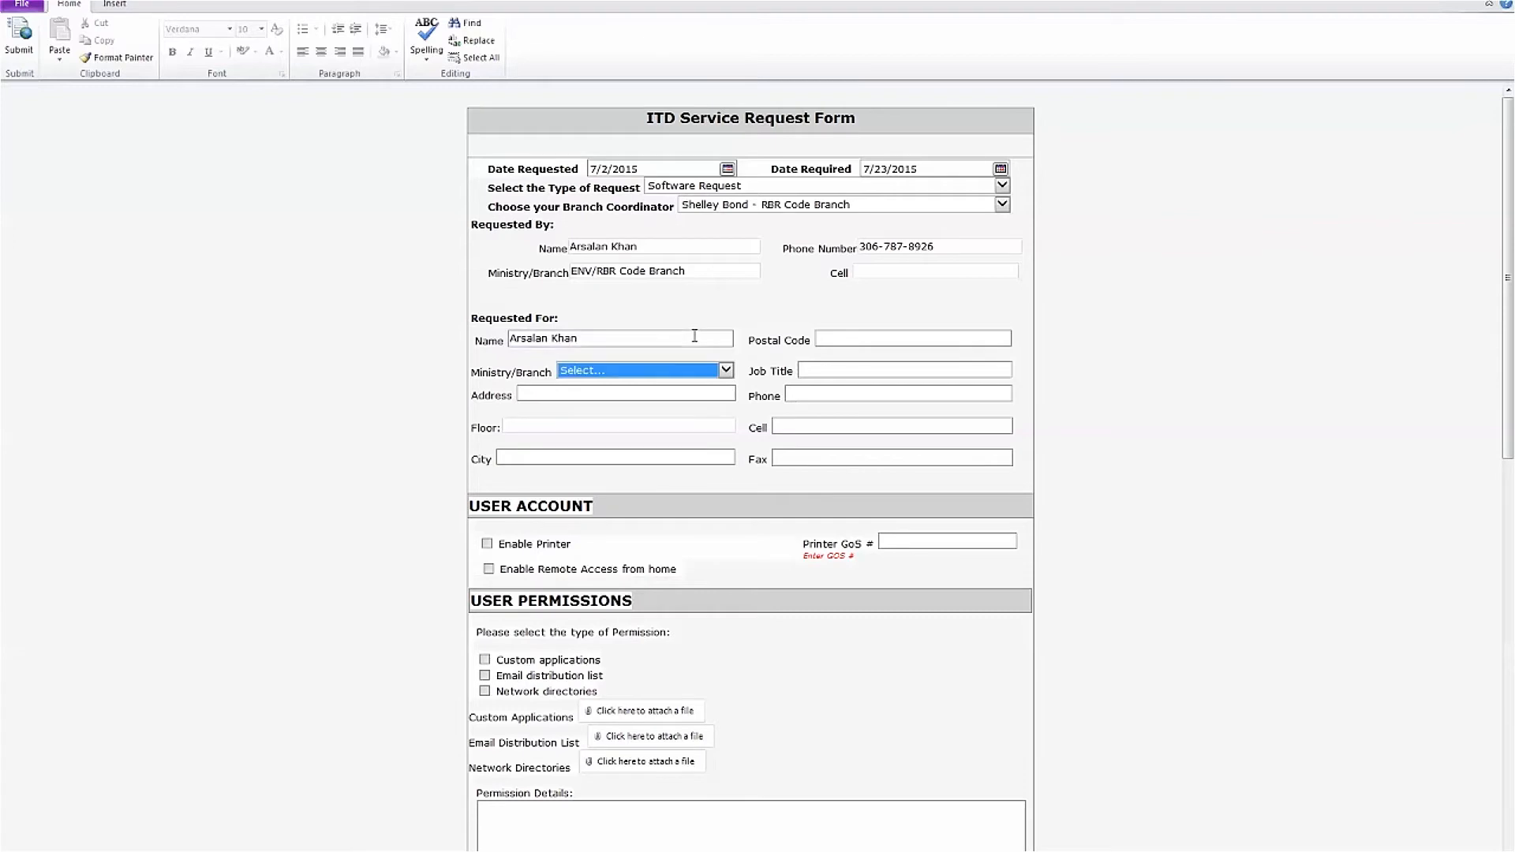
left_click(691, 367)
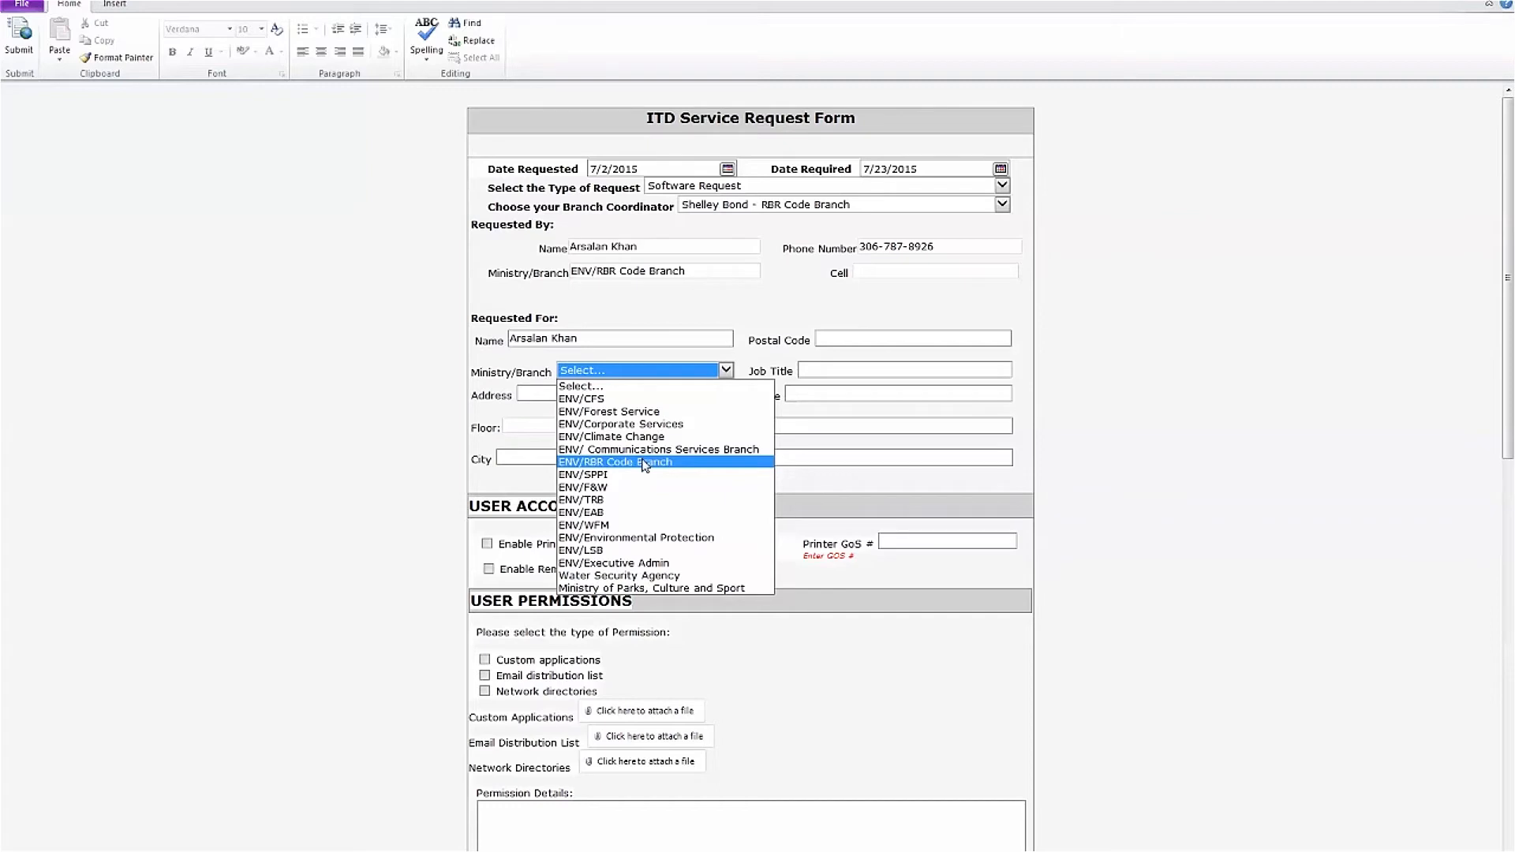
left_click(645, 464)
Fill in Job Title BA, the street address, phone number, Floor 5th and city
left_click(873, 363)
type("BA")
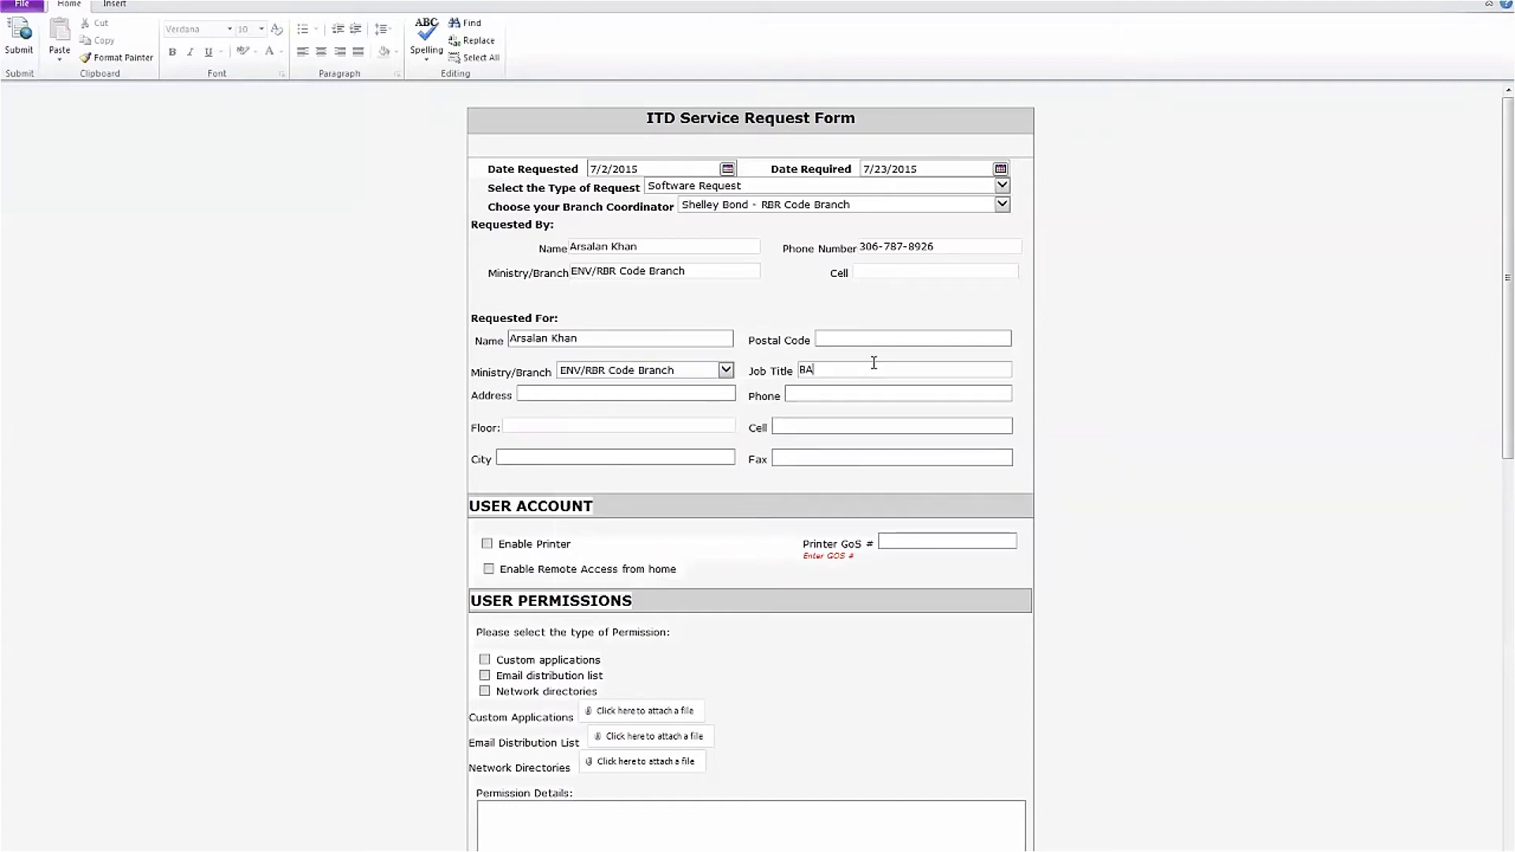
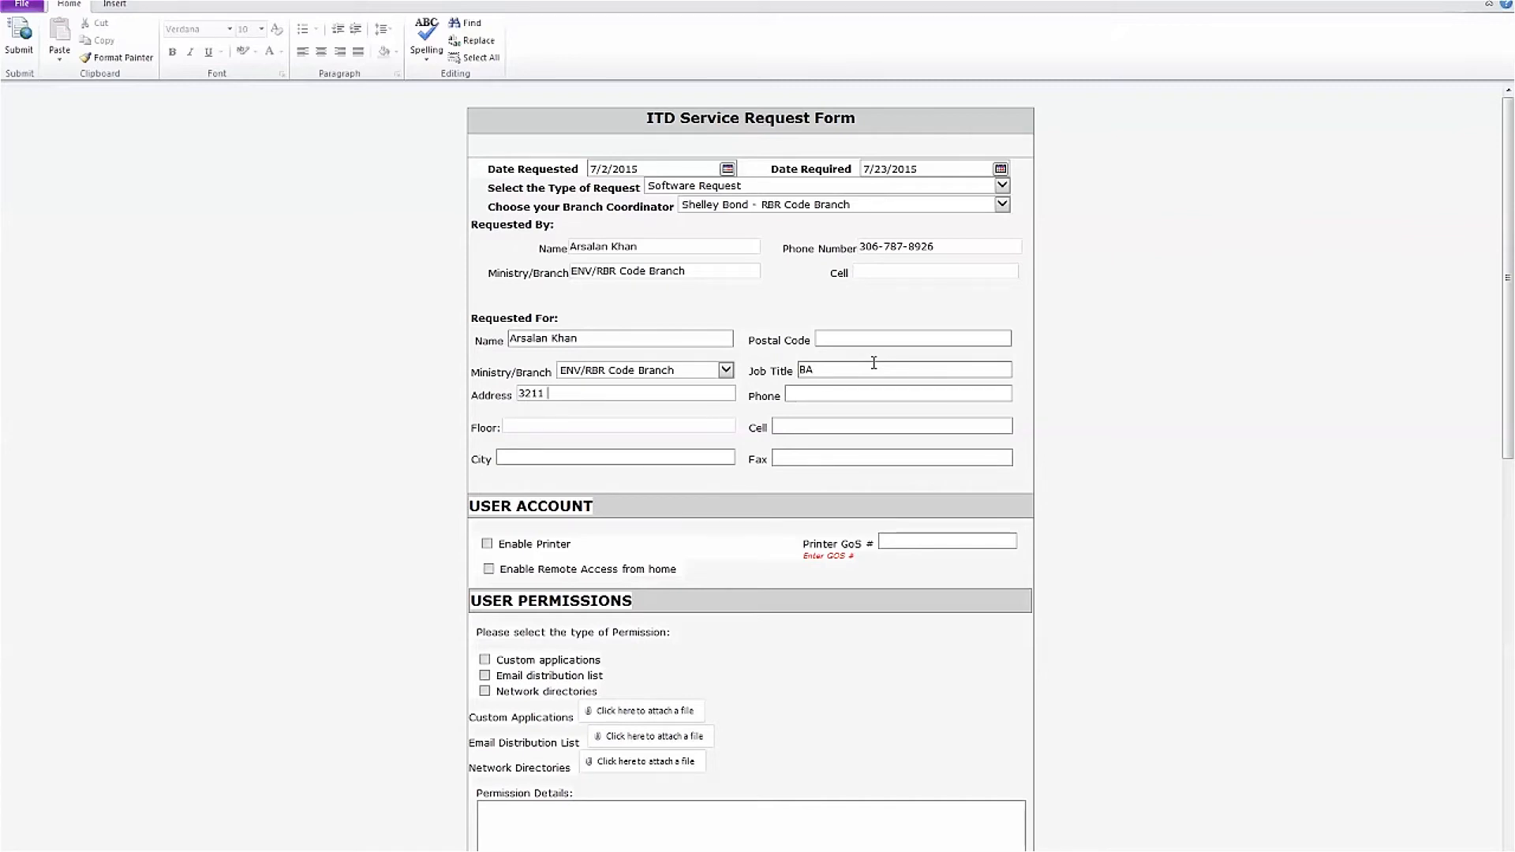
key("Tab")
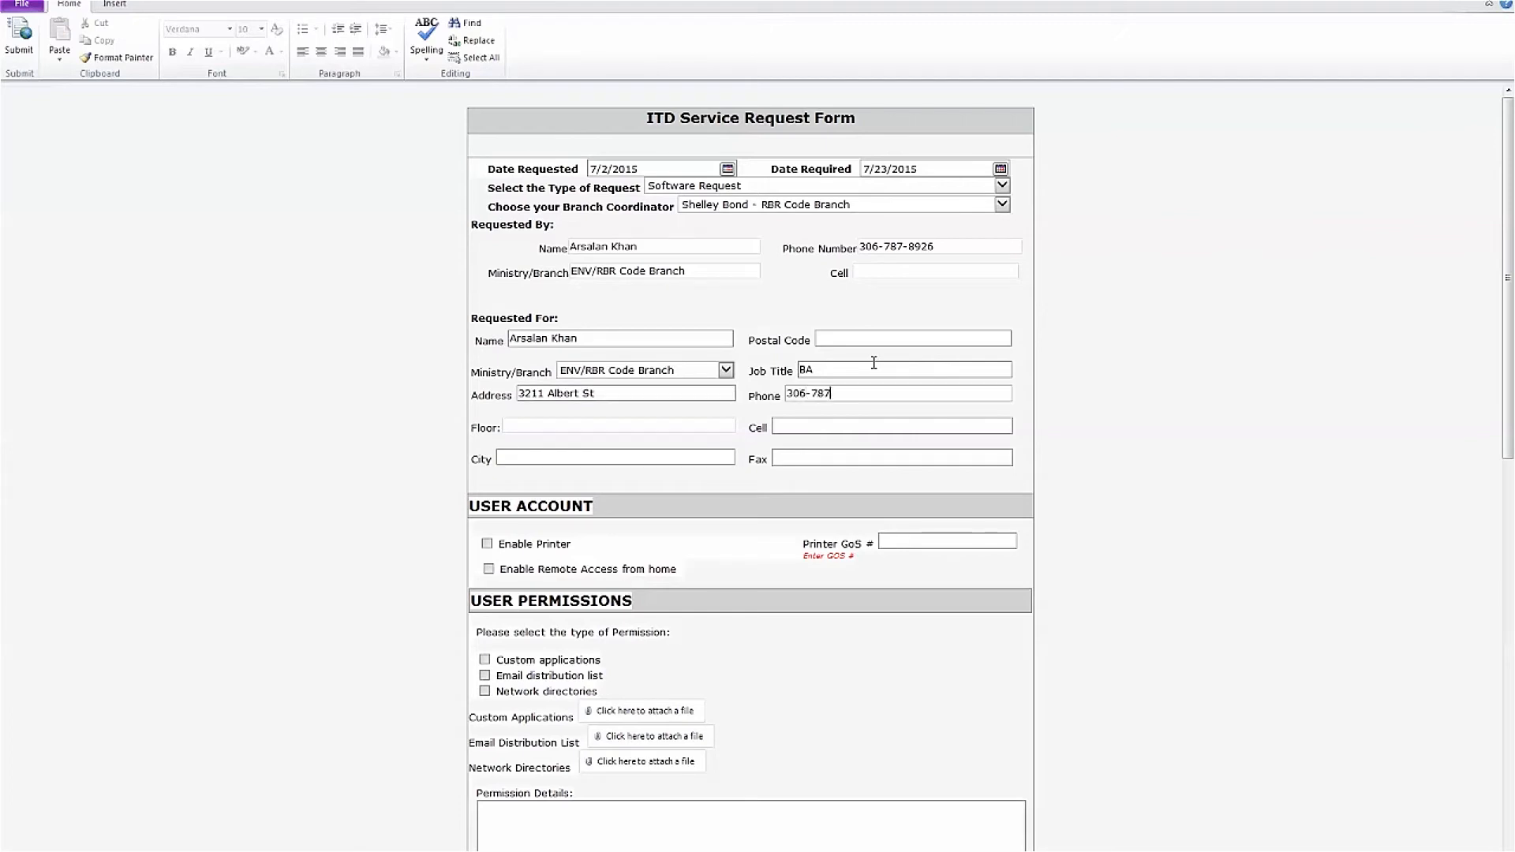
key("Tab")
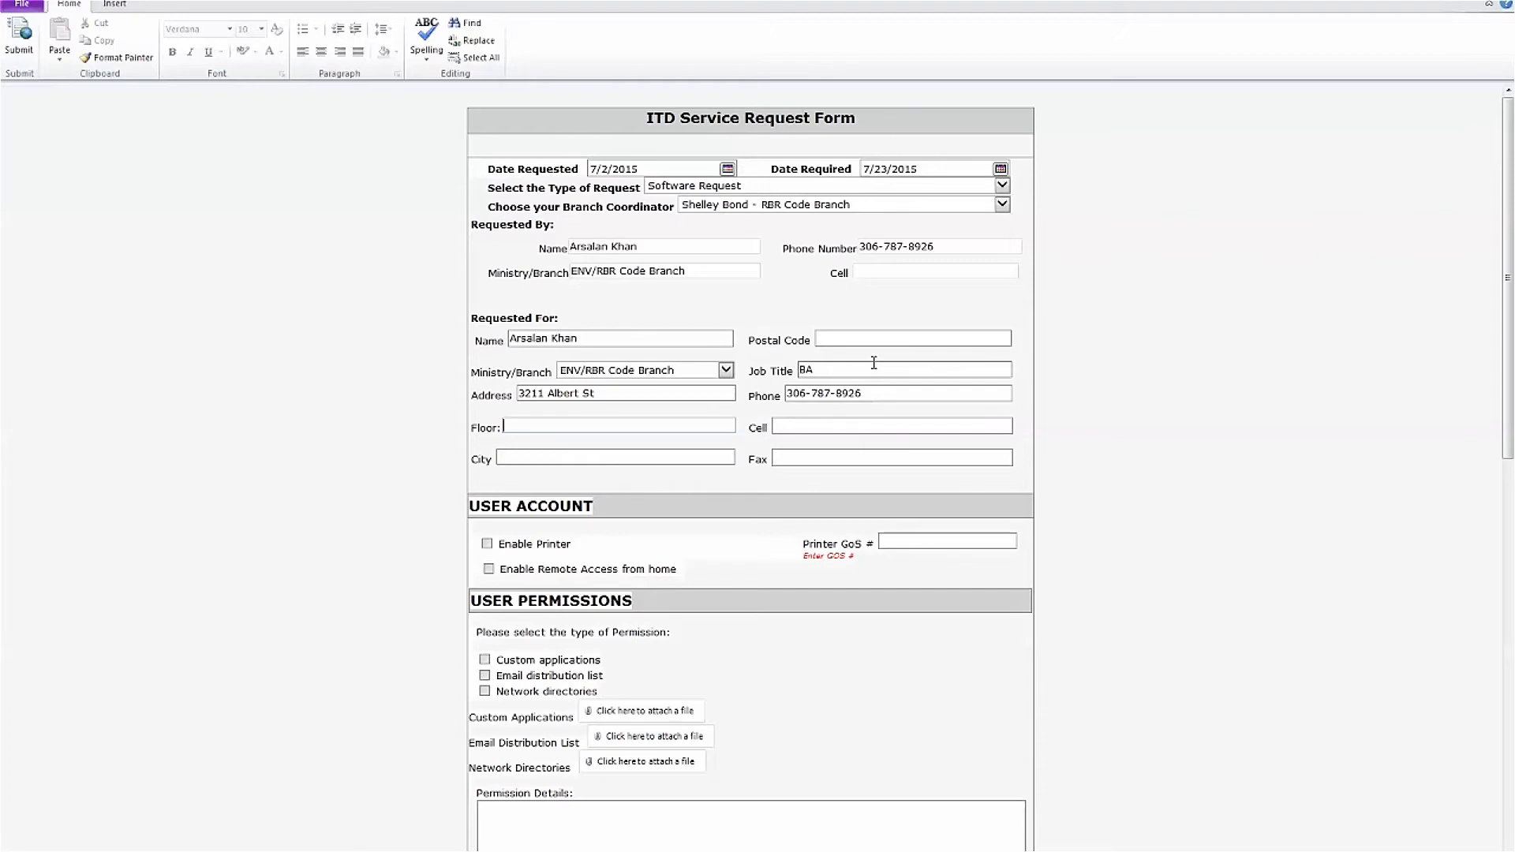
type("5th")
key("Tab")
type("Regina")
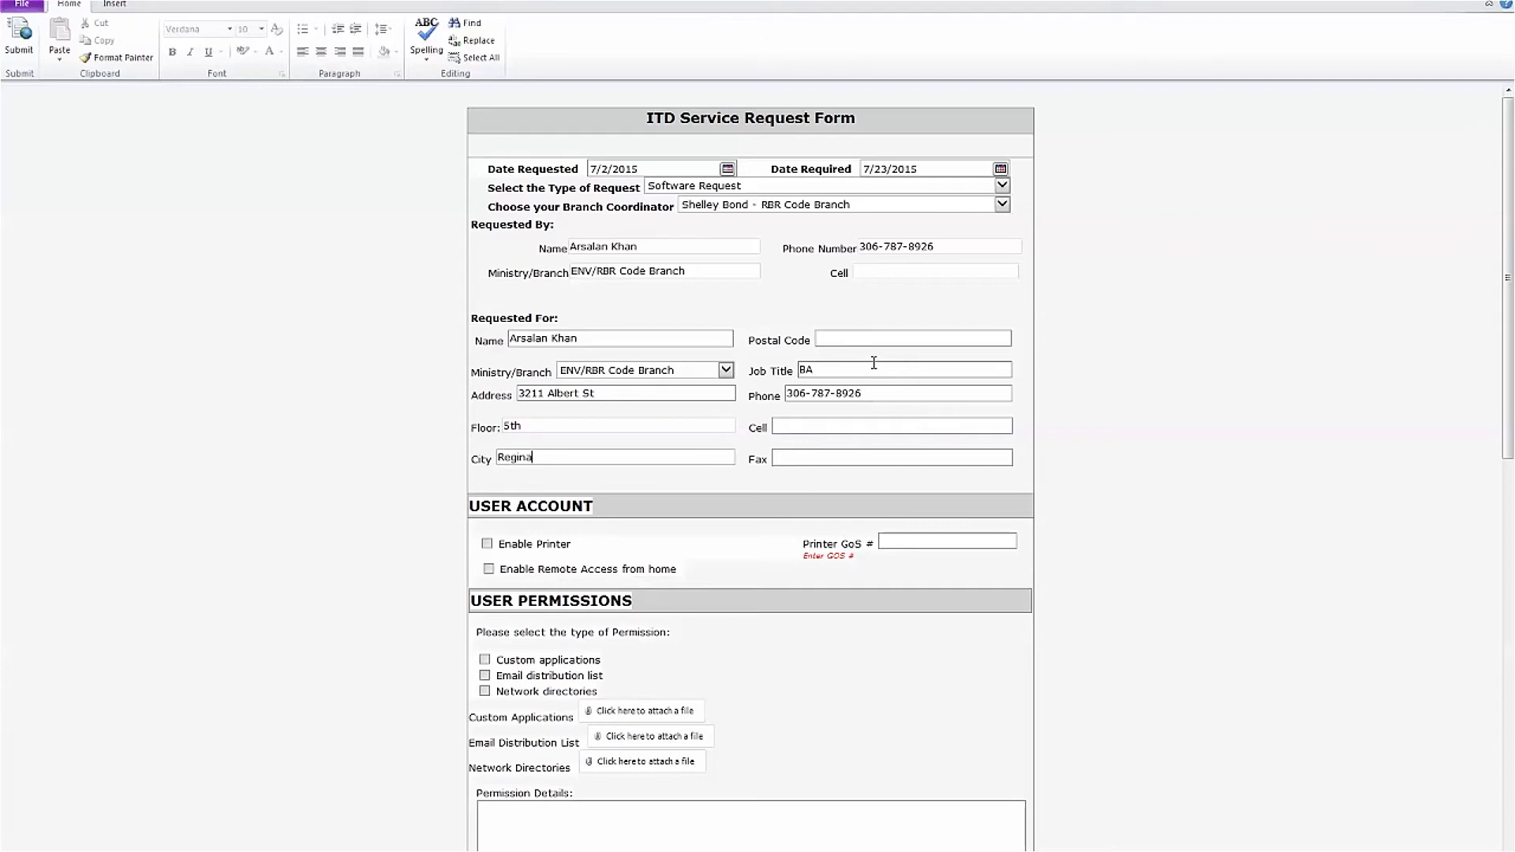
scroll(442, 466, "down", 3)
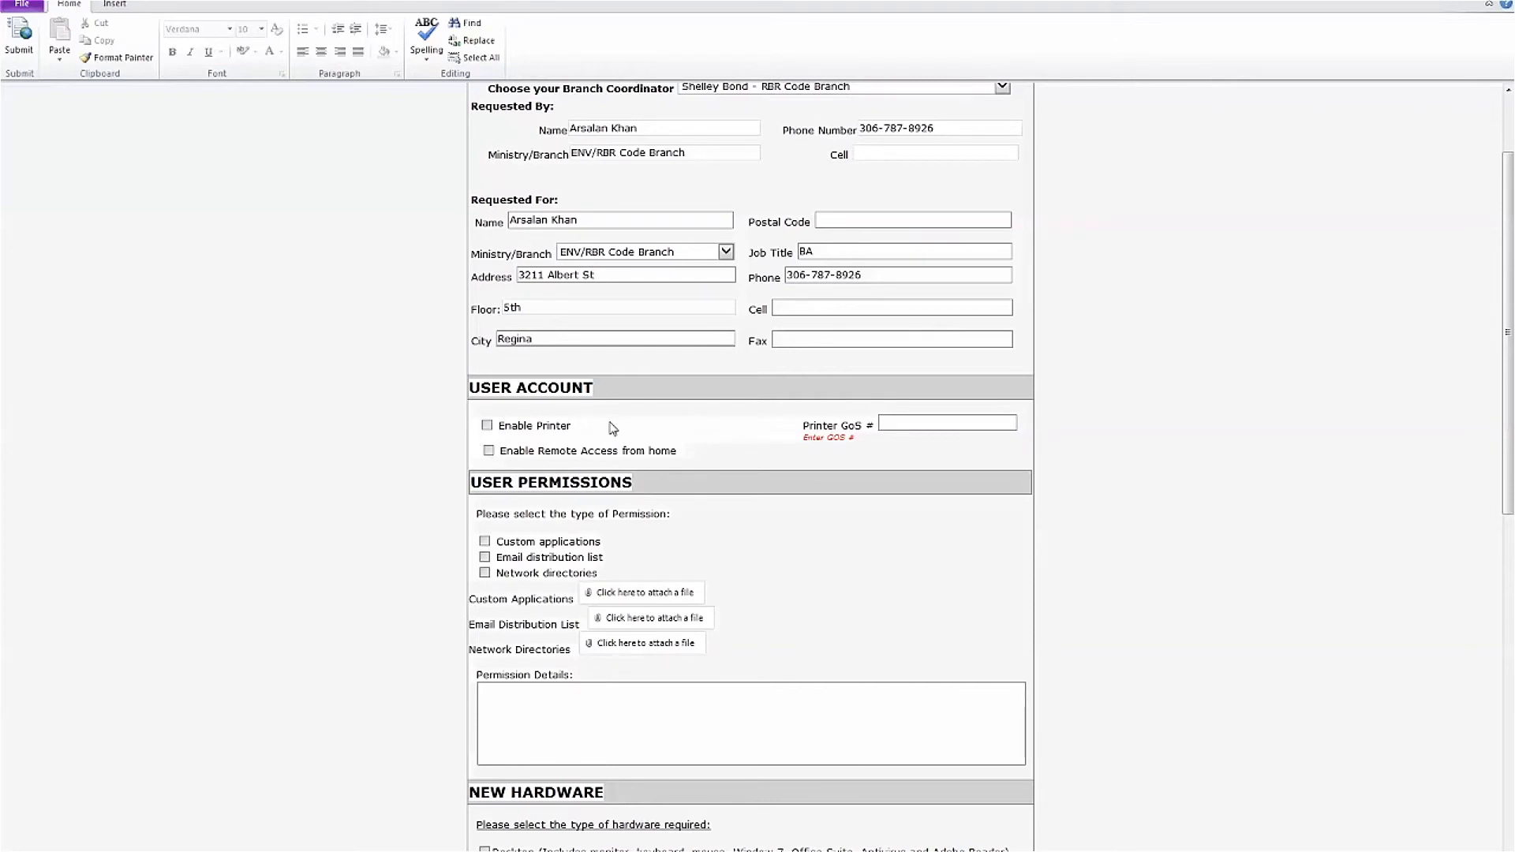
Tick Enable Remote Access from home, leaving Enable Printer unticked
left_click(487, 426)
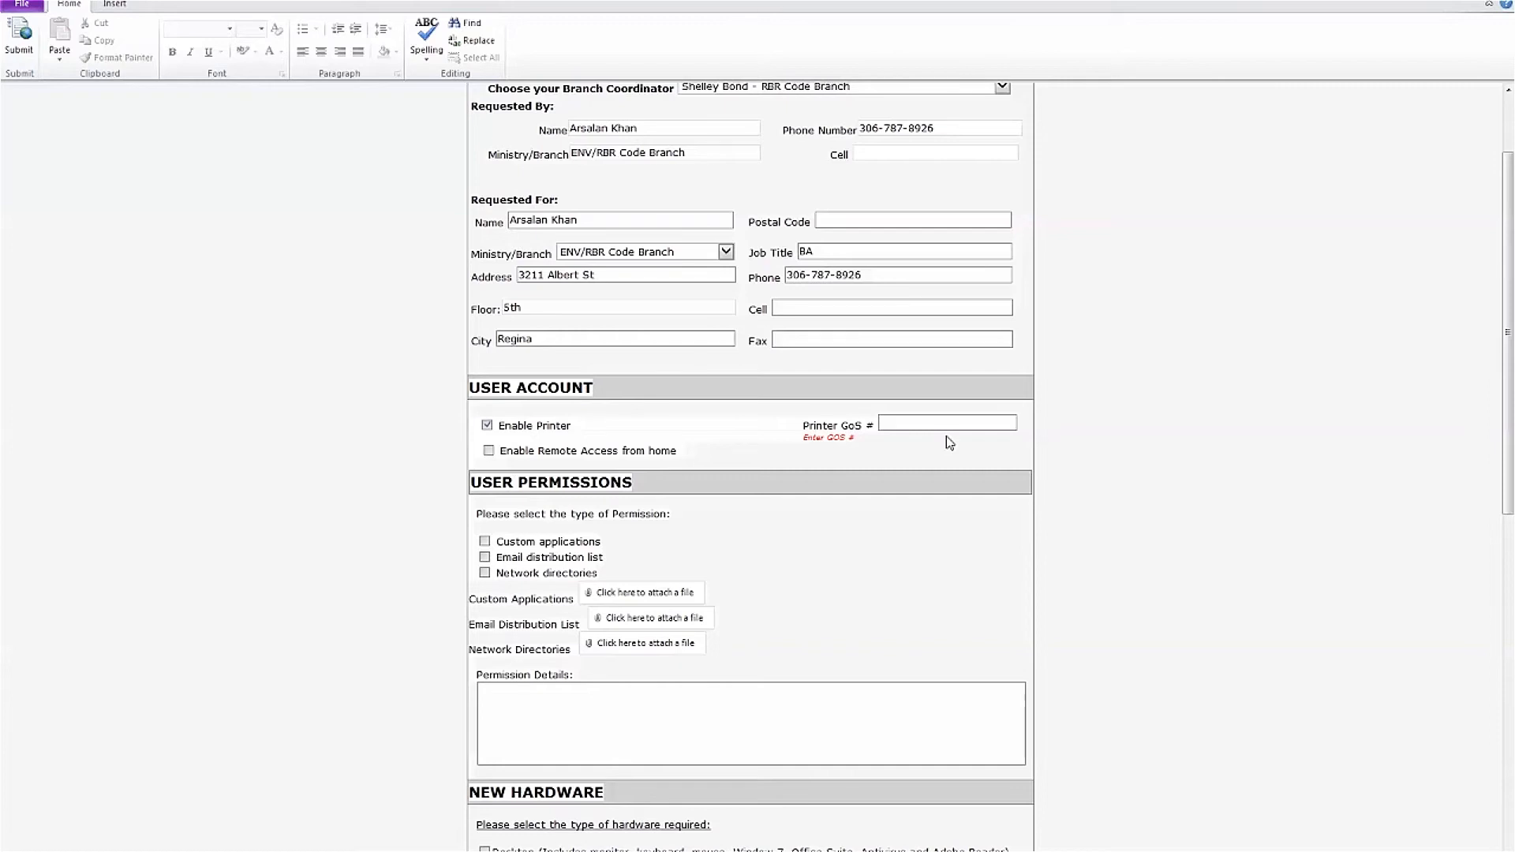
left_click(485, 427)
Write 'OWA - mobile email access' and 'VPN - laptop access' on separate lines in Additional Information
scroll(453, 469, "down", 10)
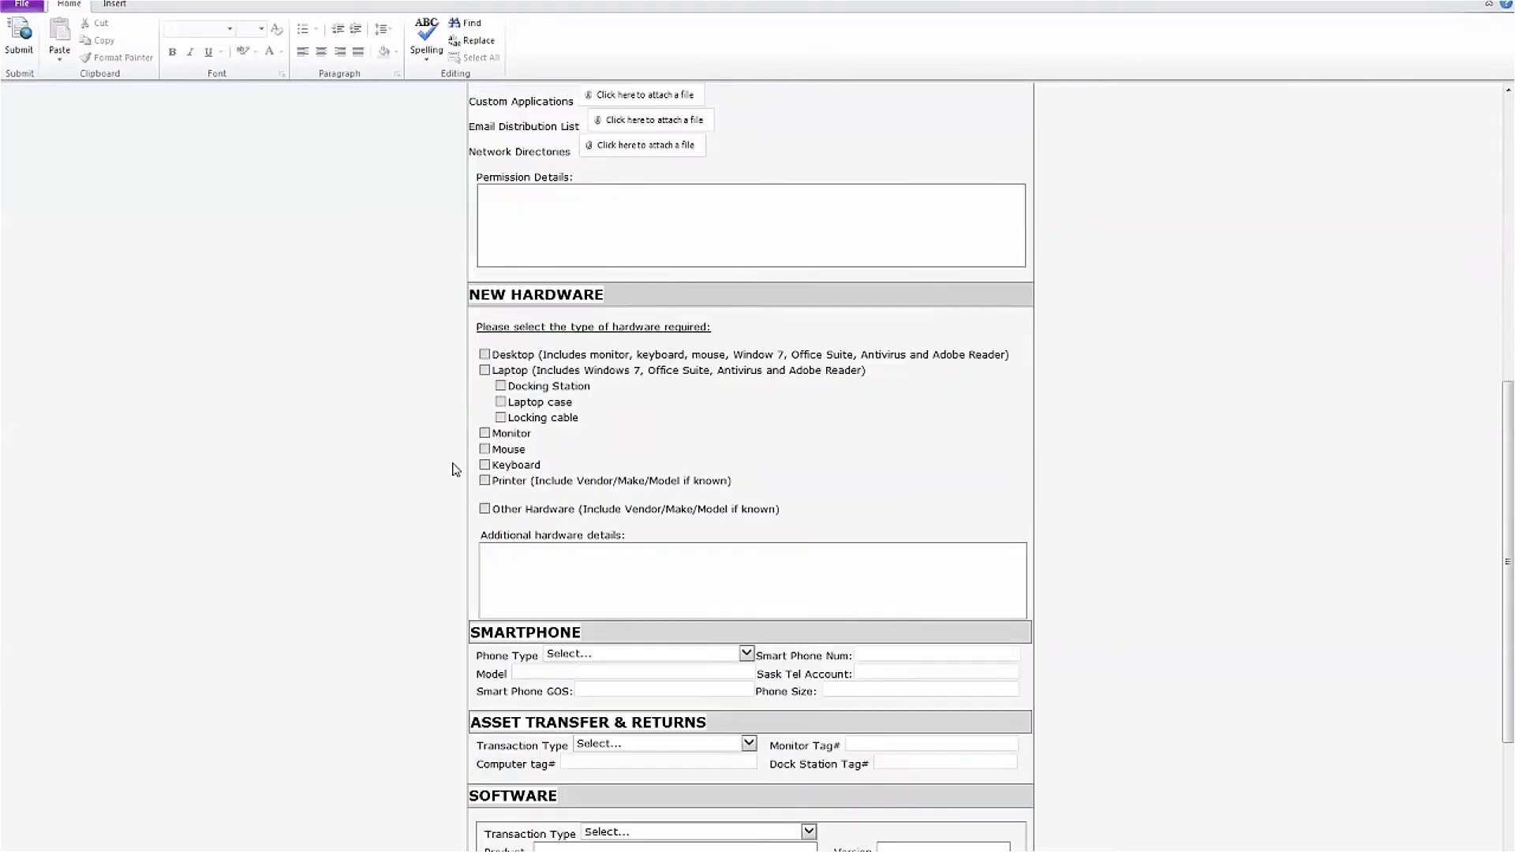
left_click(591, 727)
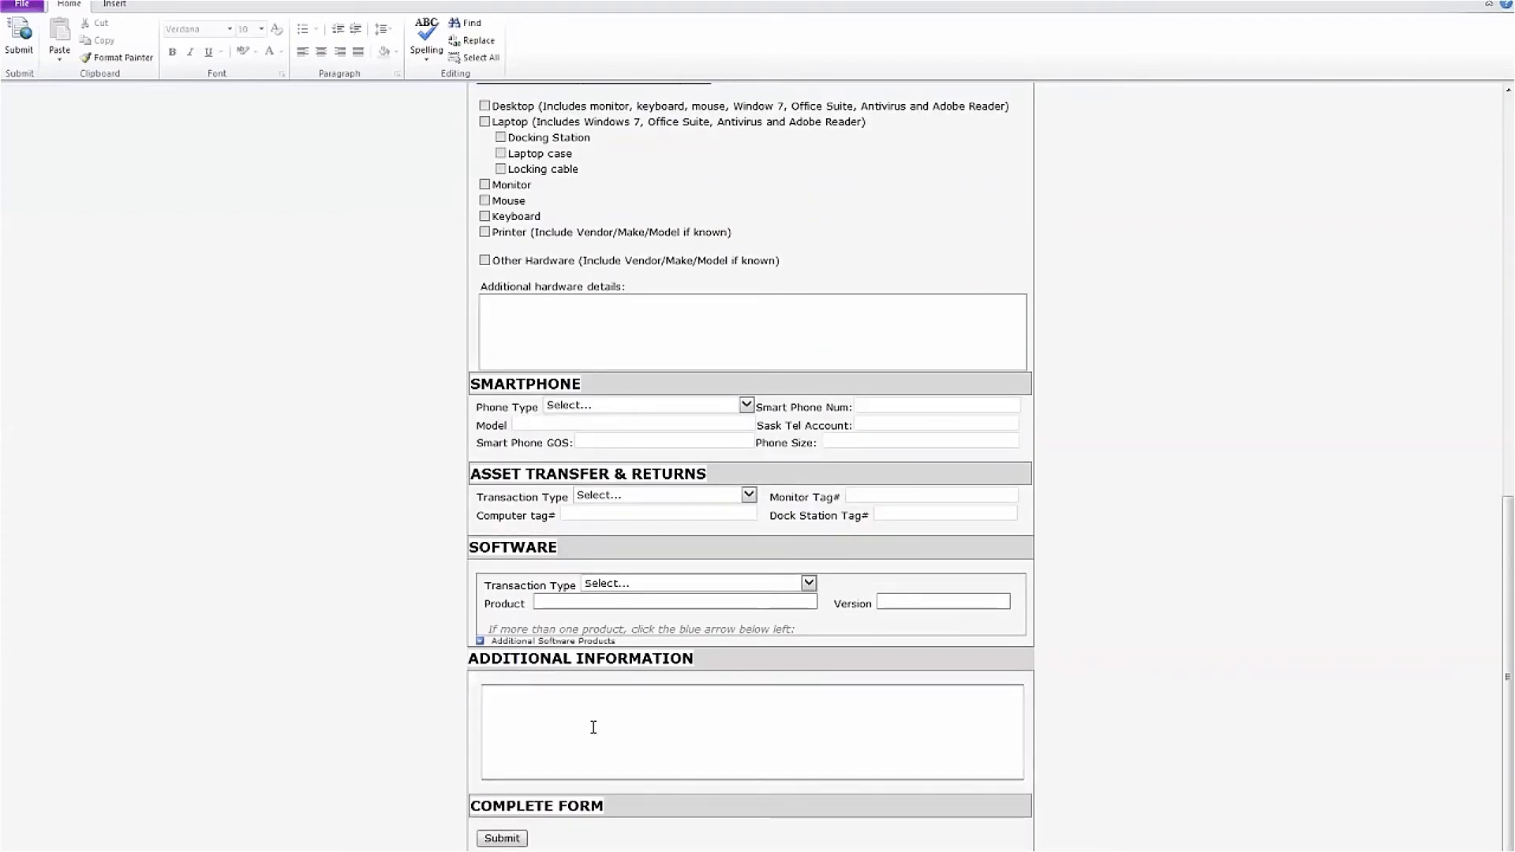
type("OWA - mobile email access")
key("Return")
type("VPN - laptop")
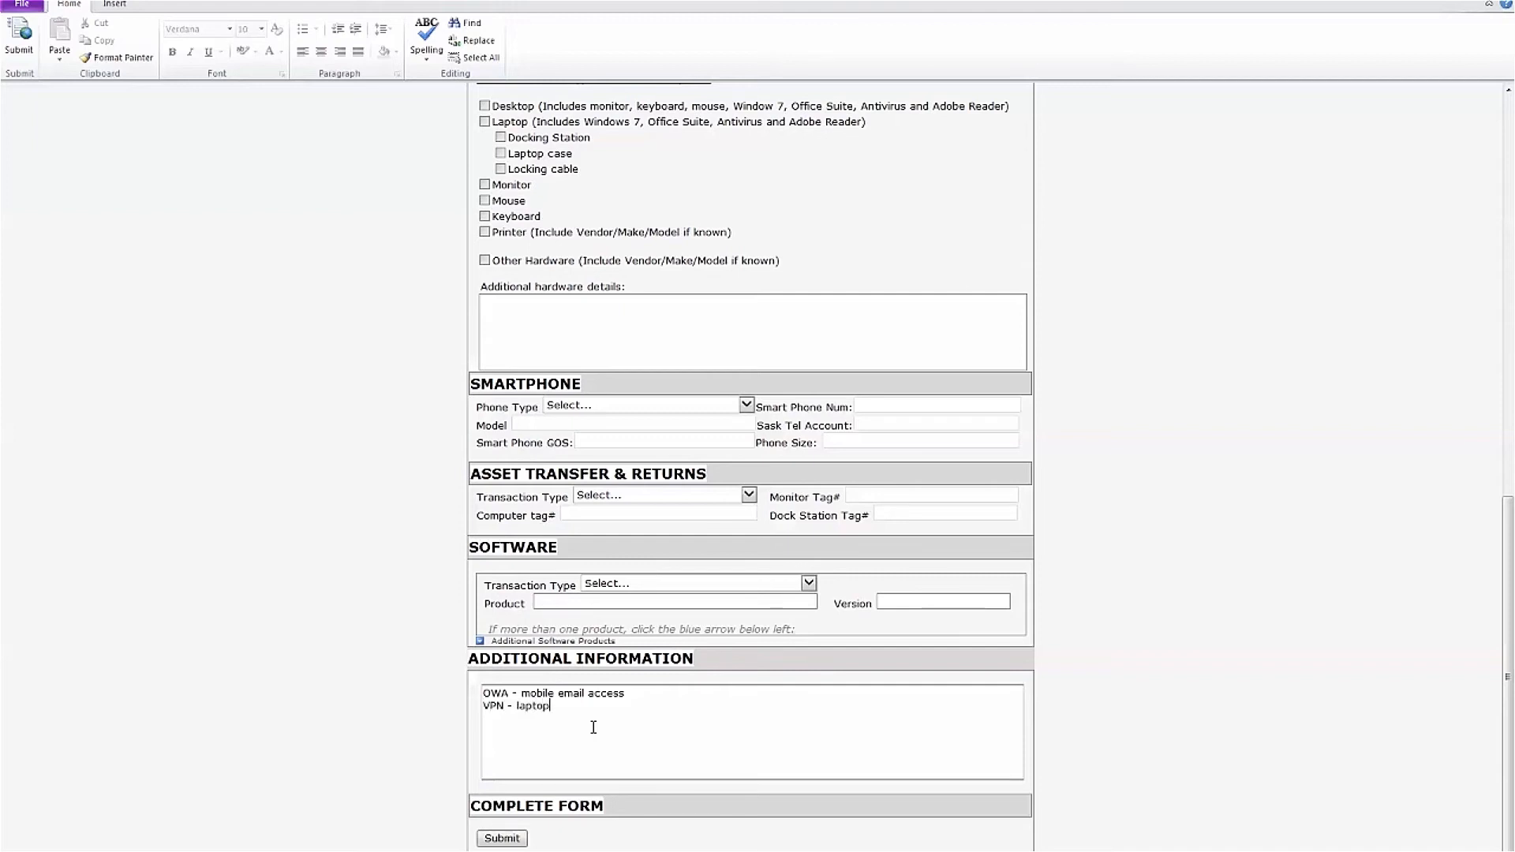
type(" access")
Untick Enable Remote Access from home and start attaching a file for Custom Applications
left_click(391, 717)
scroll(399, 710, "up", 10)
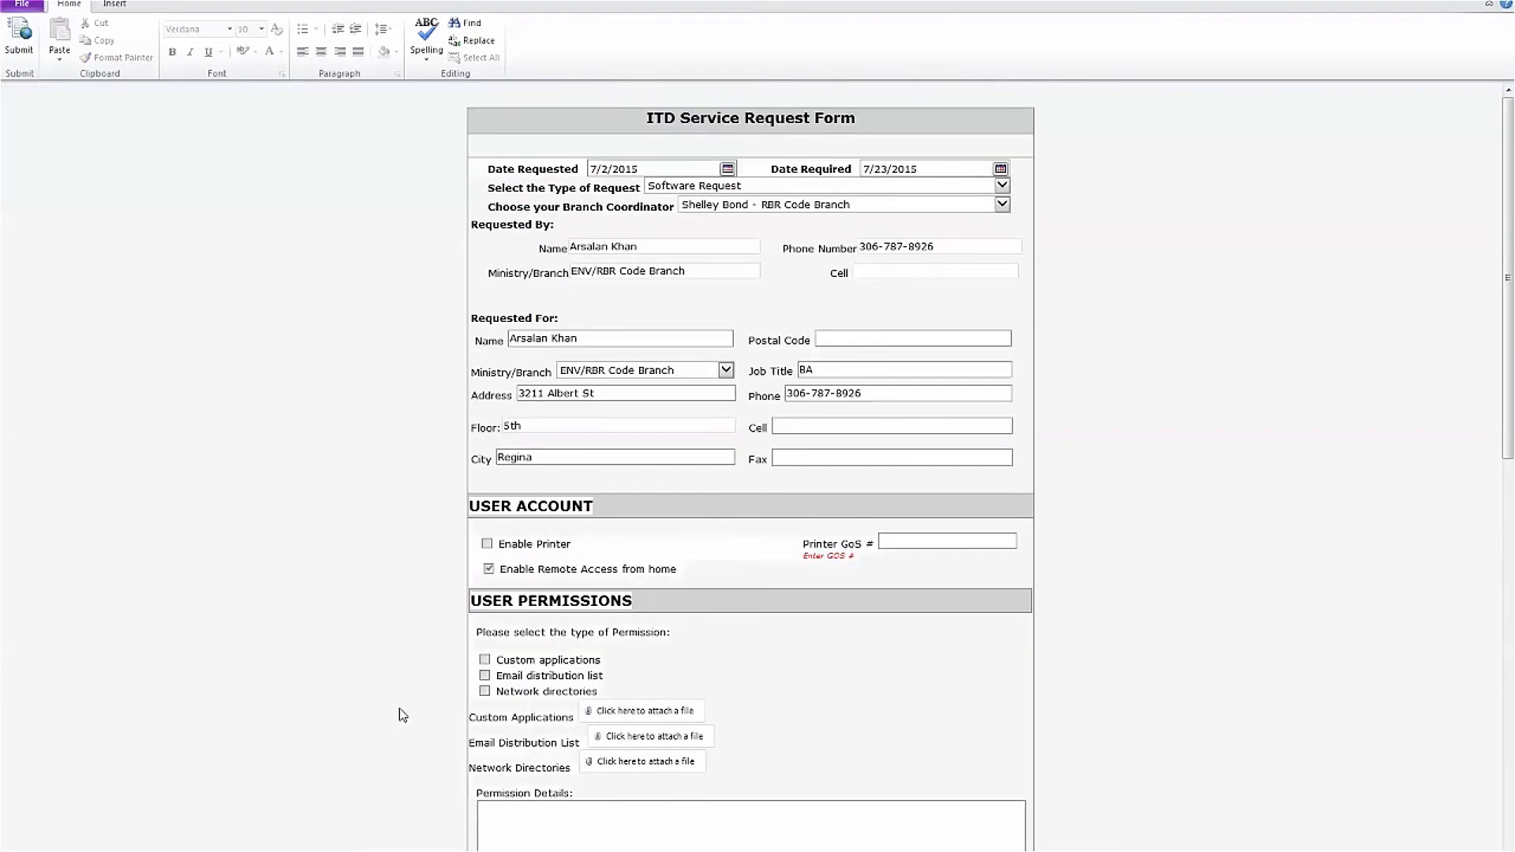
left_click(488, 569)
scroll(455, 581, "down", 3)
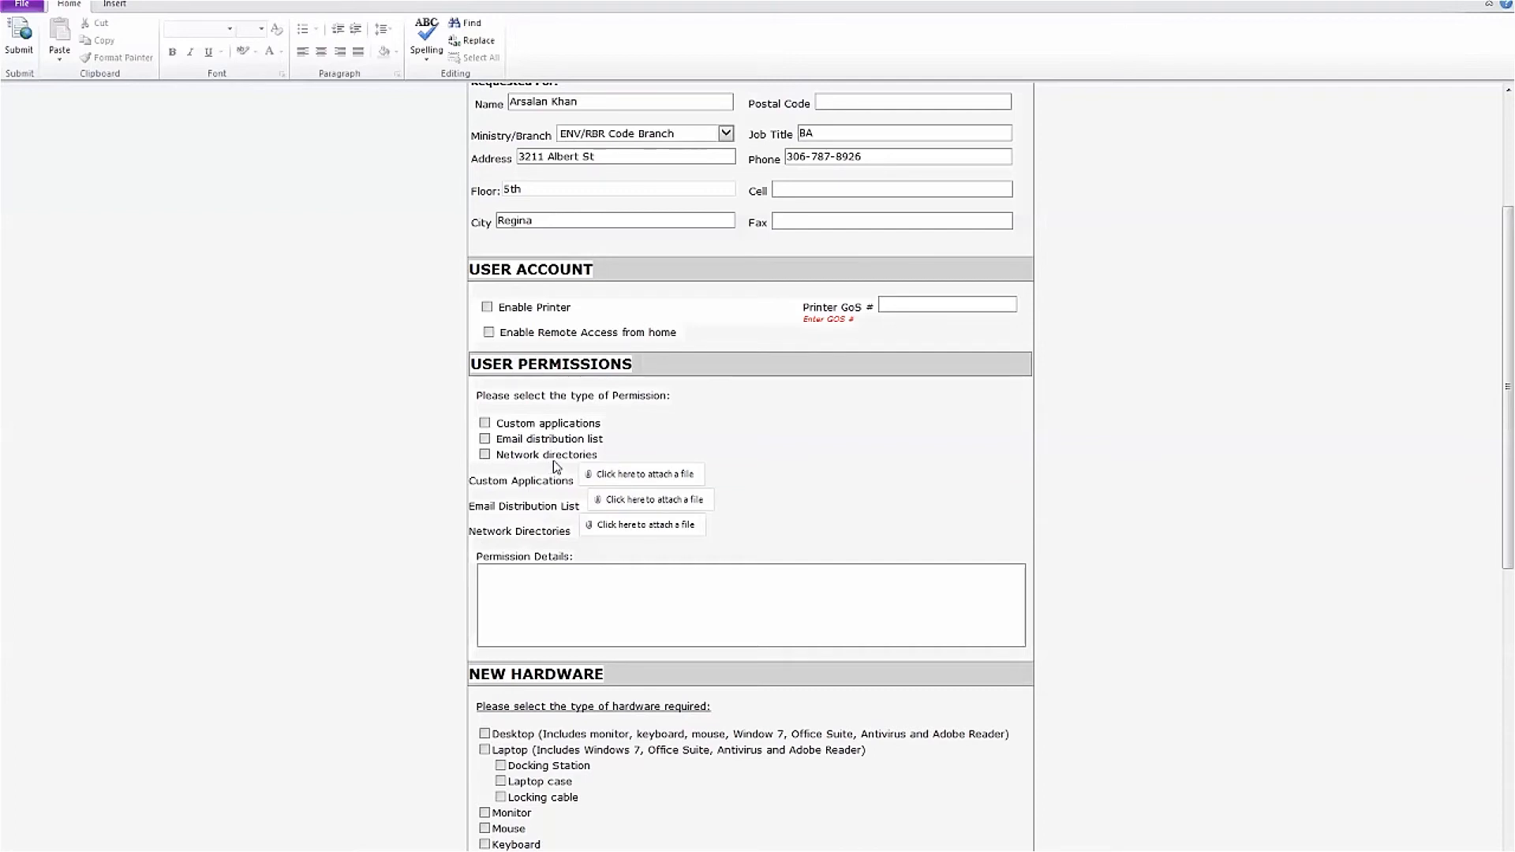
left_click(623, 479)
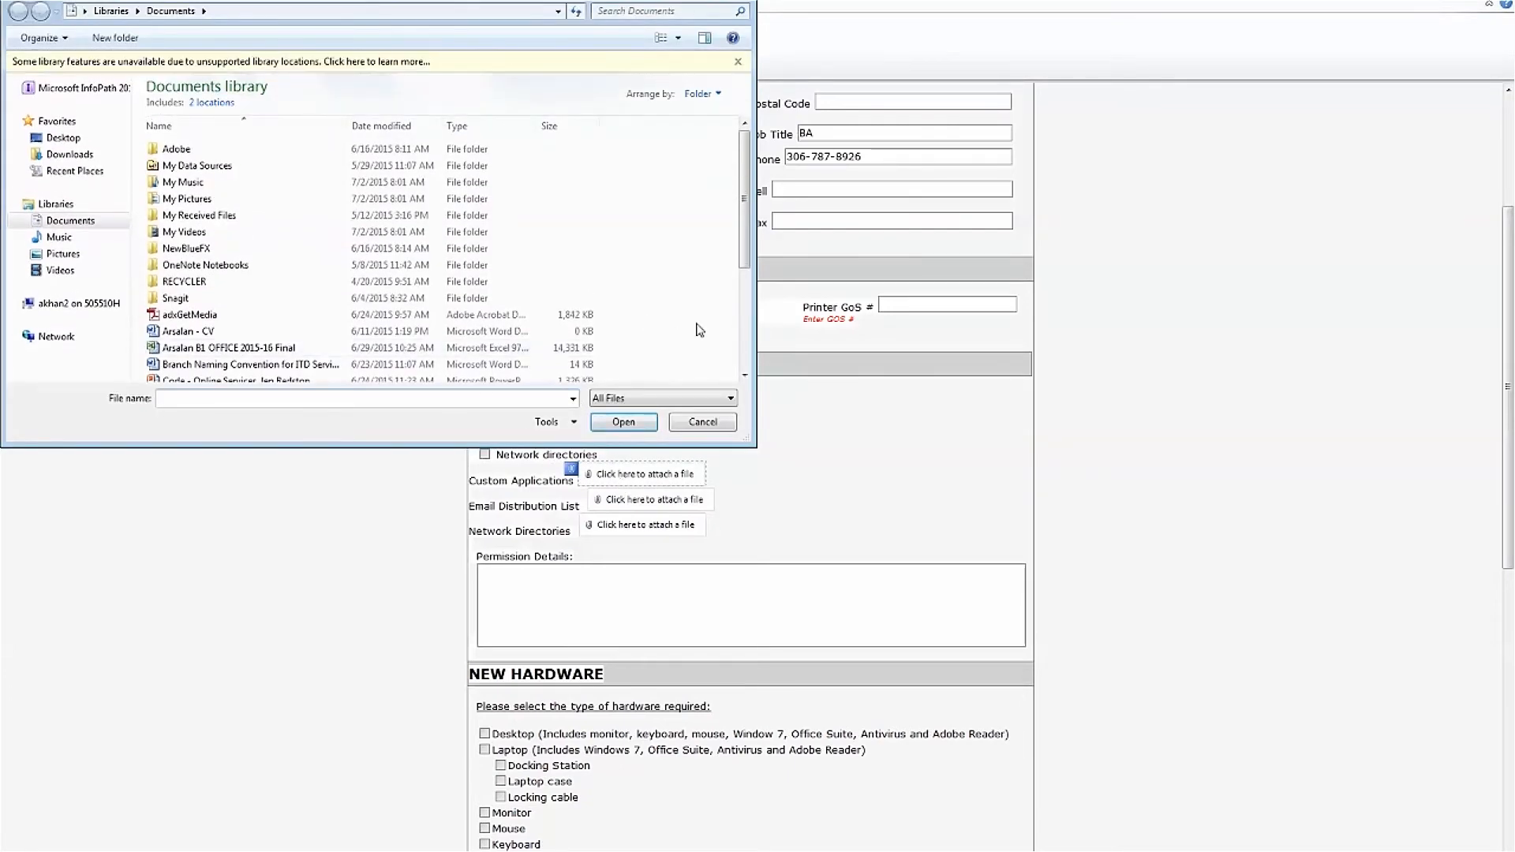
Attach the Branch Naming Convention for ITD Service Requests document to Custom Applications
scroll(699, 330, "down", 2)
left_click(341, 274)
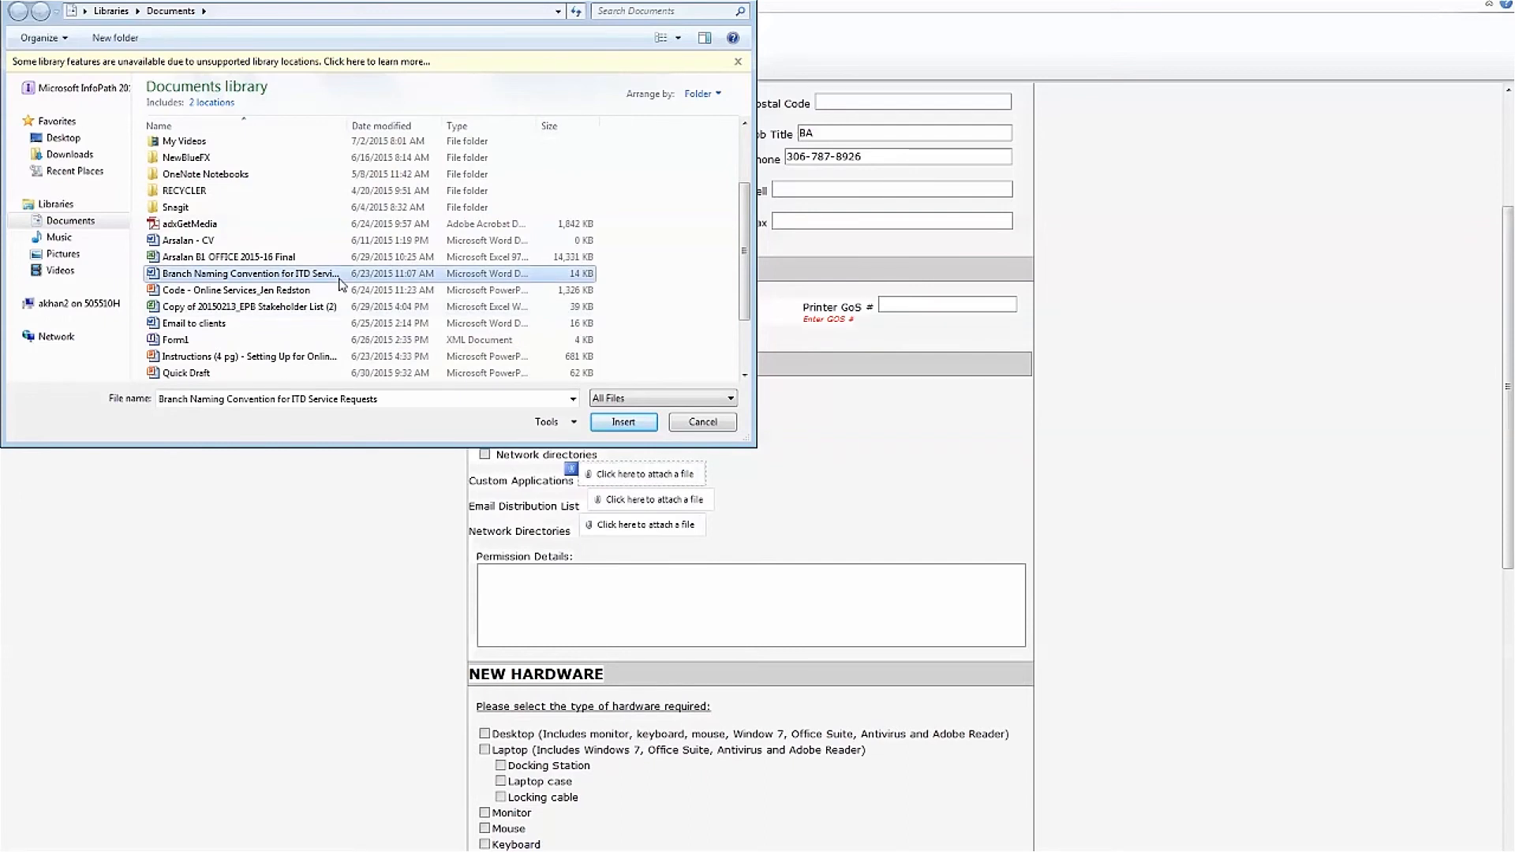
left_click(651, 424)
Remove the Branch Naming Convention attachment from Custom Applications
left_click(774, 597)
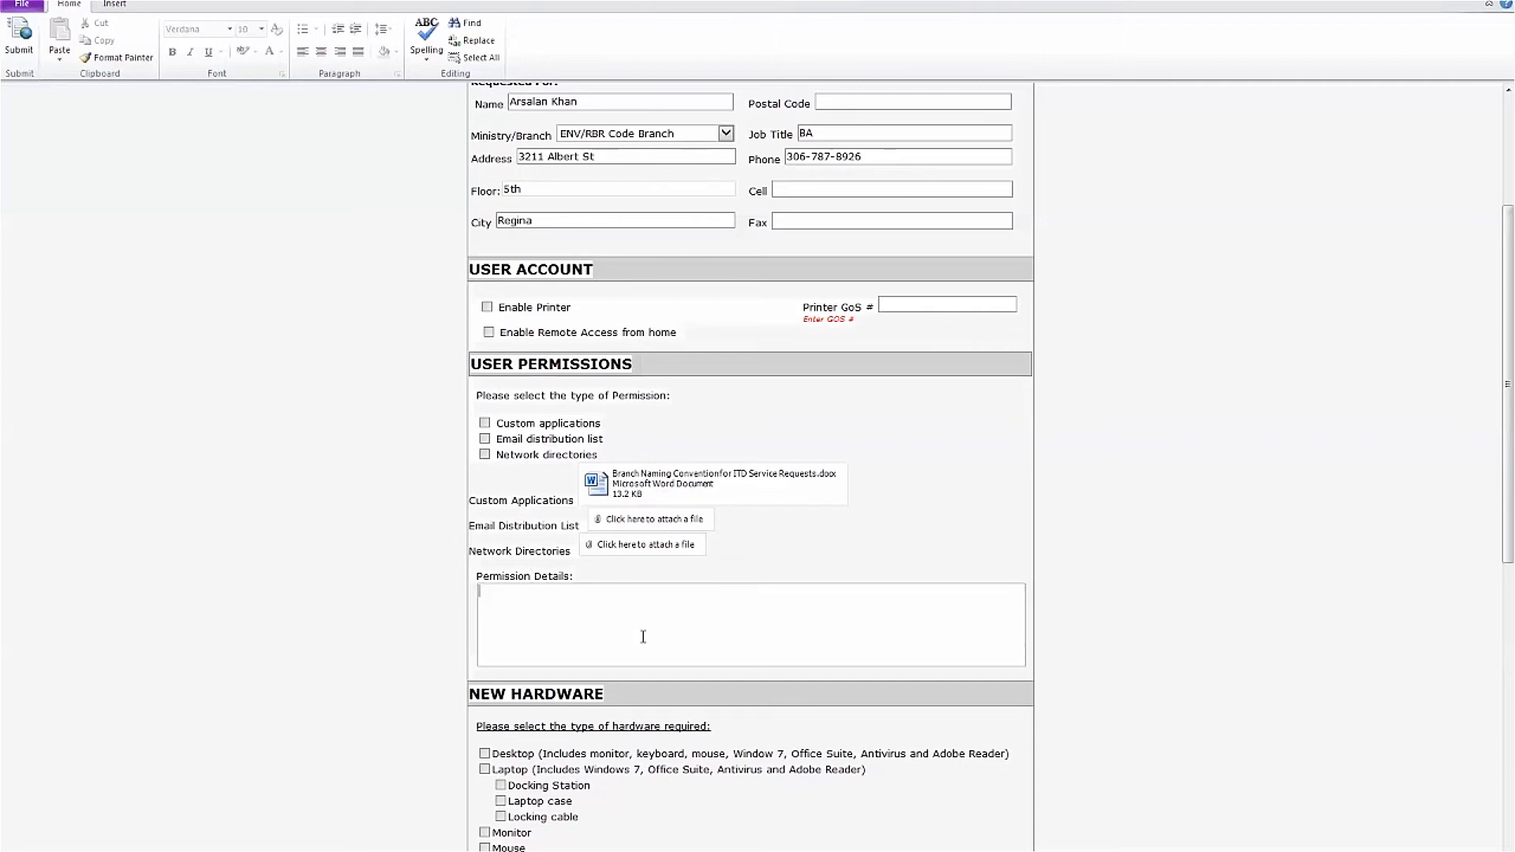
scroll(643, 637, "down", 3)
mouse_move(573, 243)
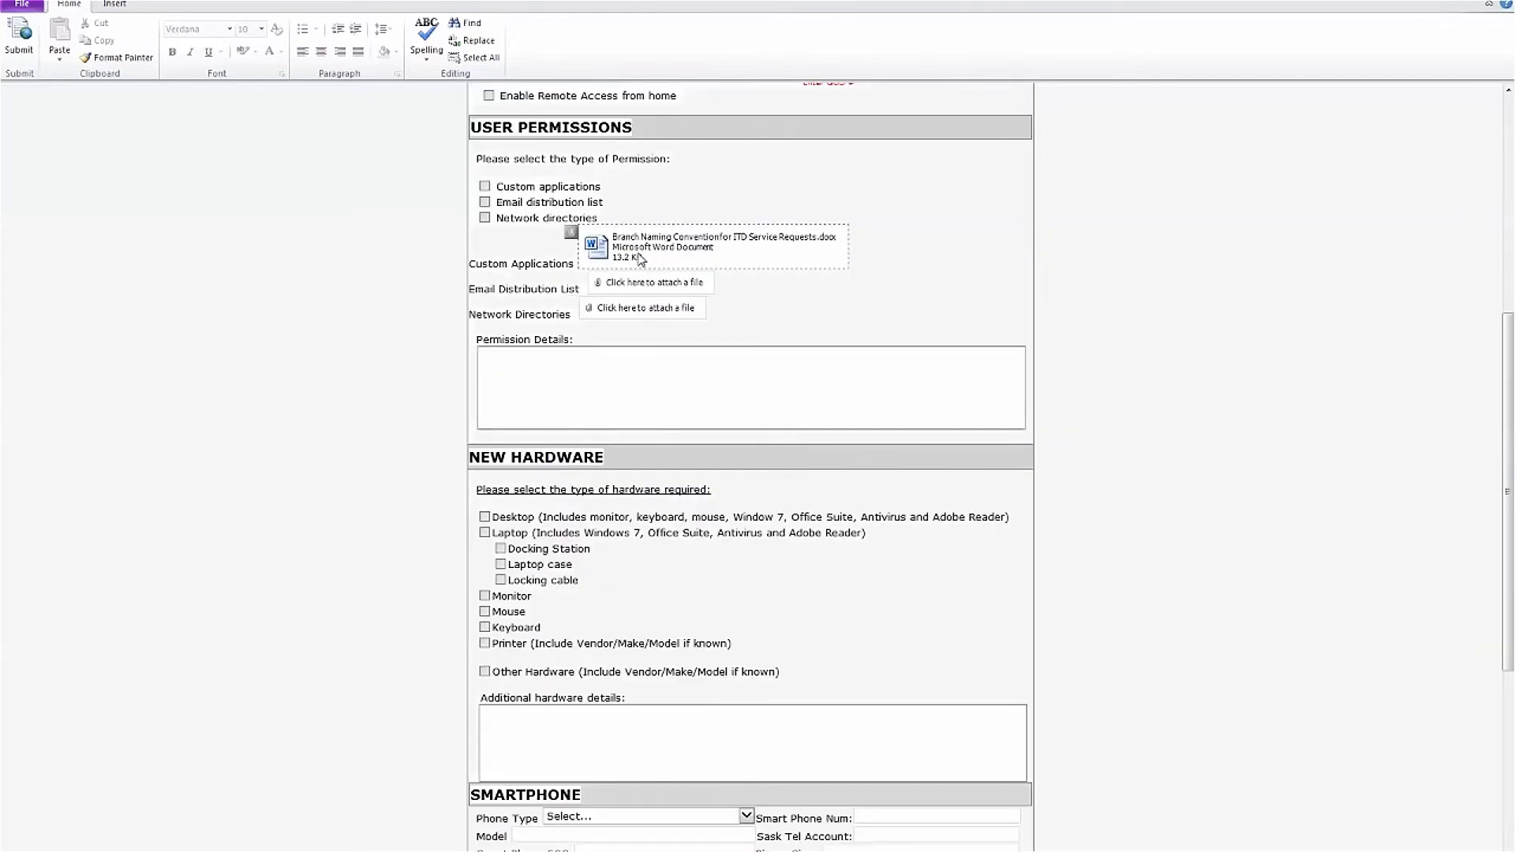
right_click(573, 242)
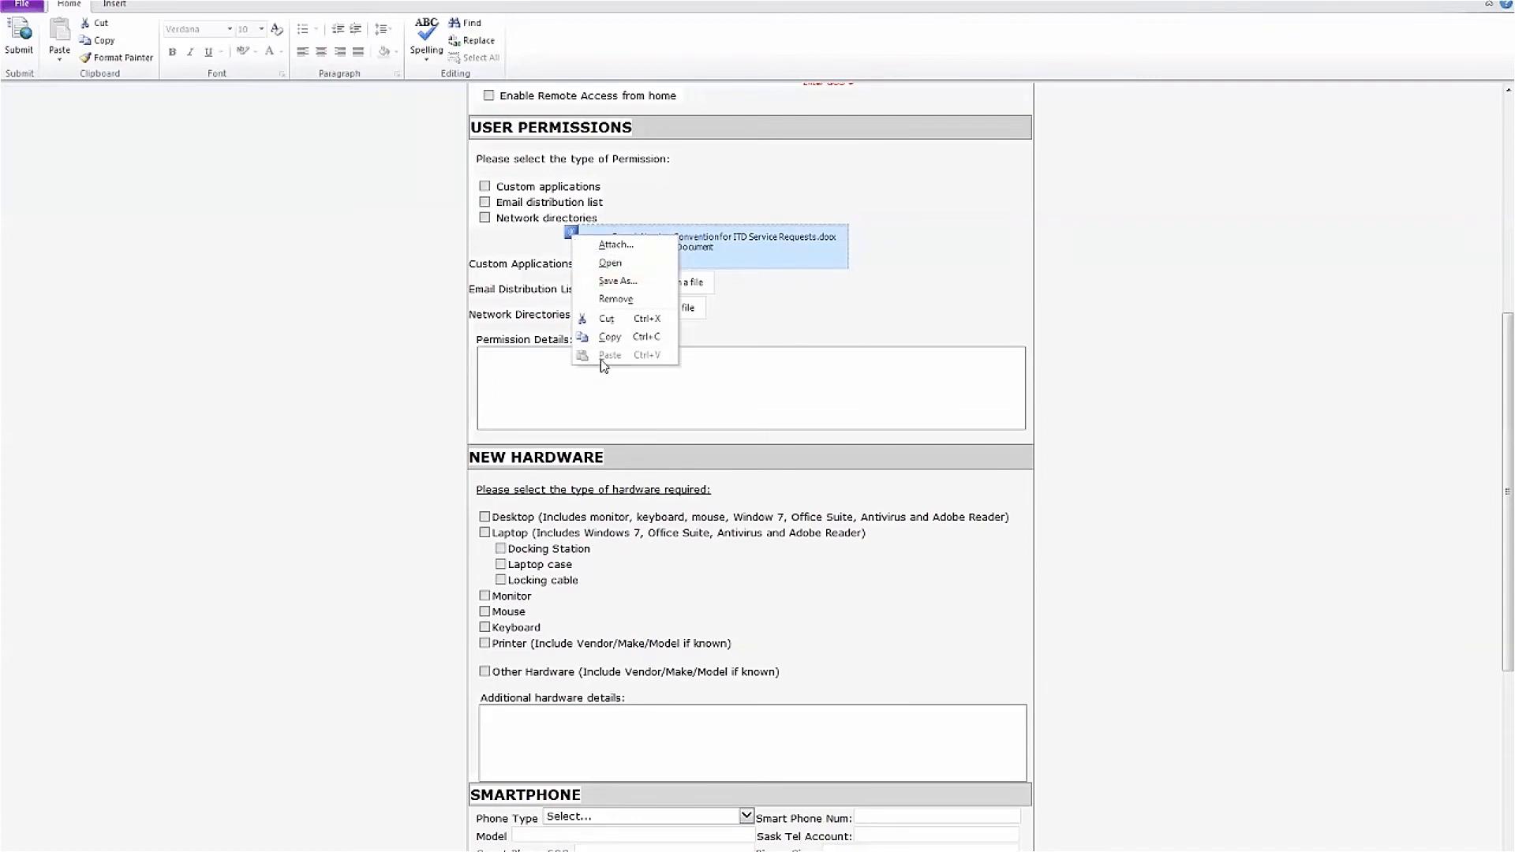
right_click(573, 234)
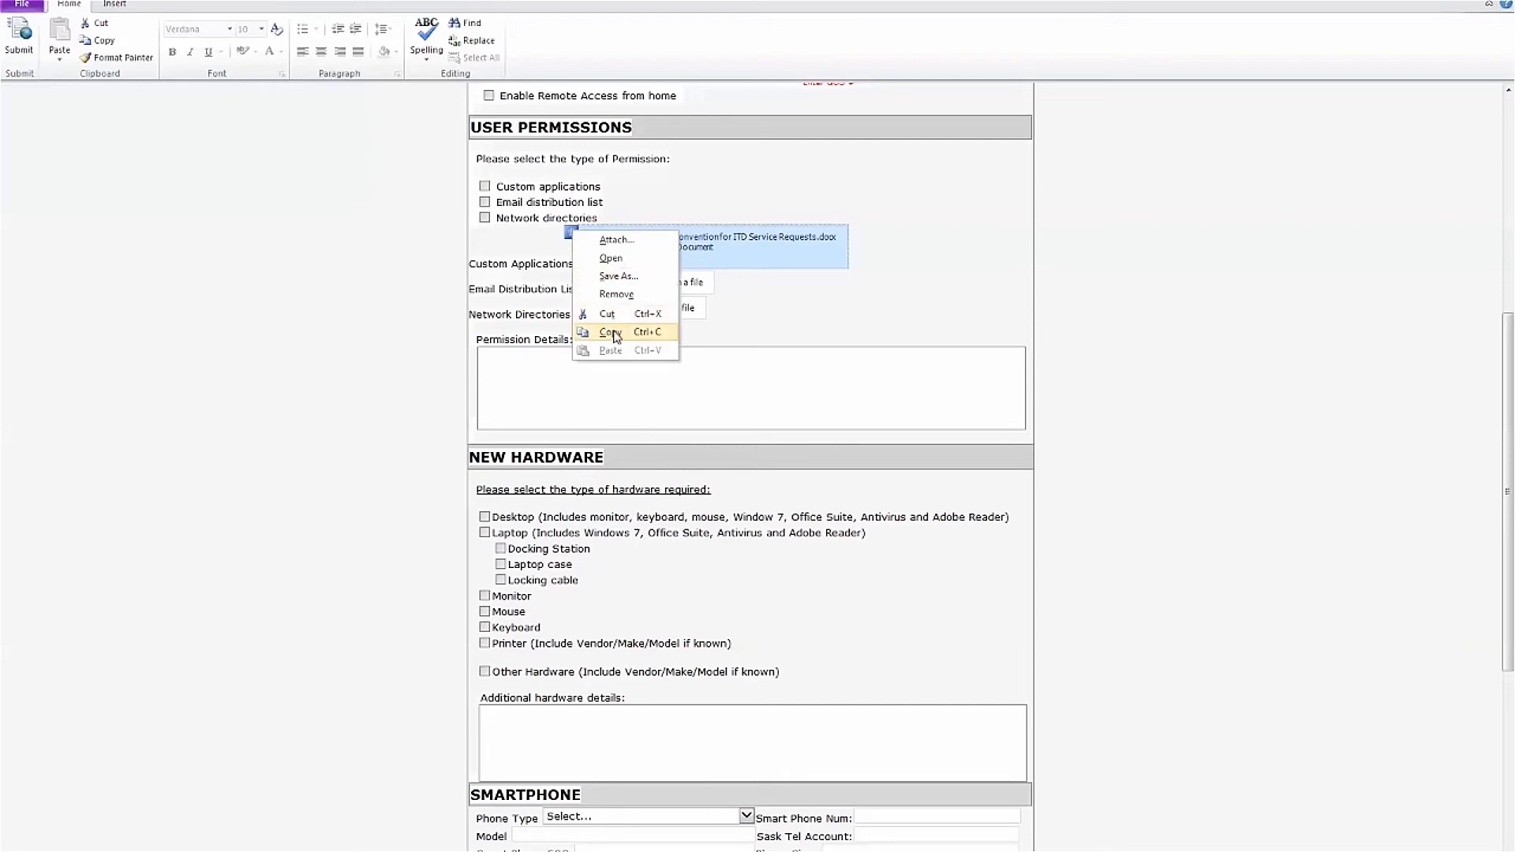
left_click(615, 294)
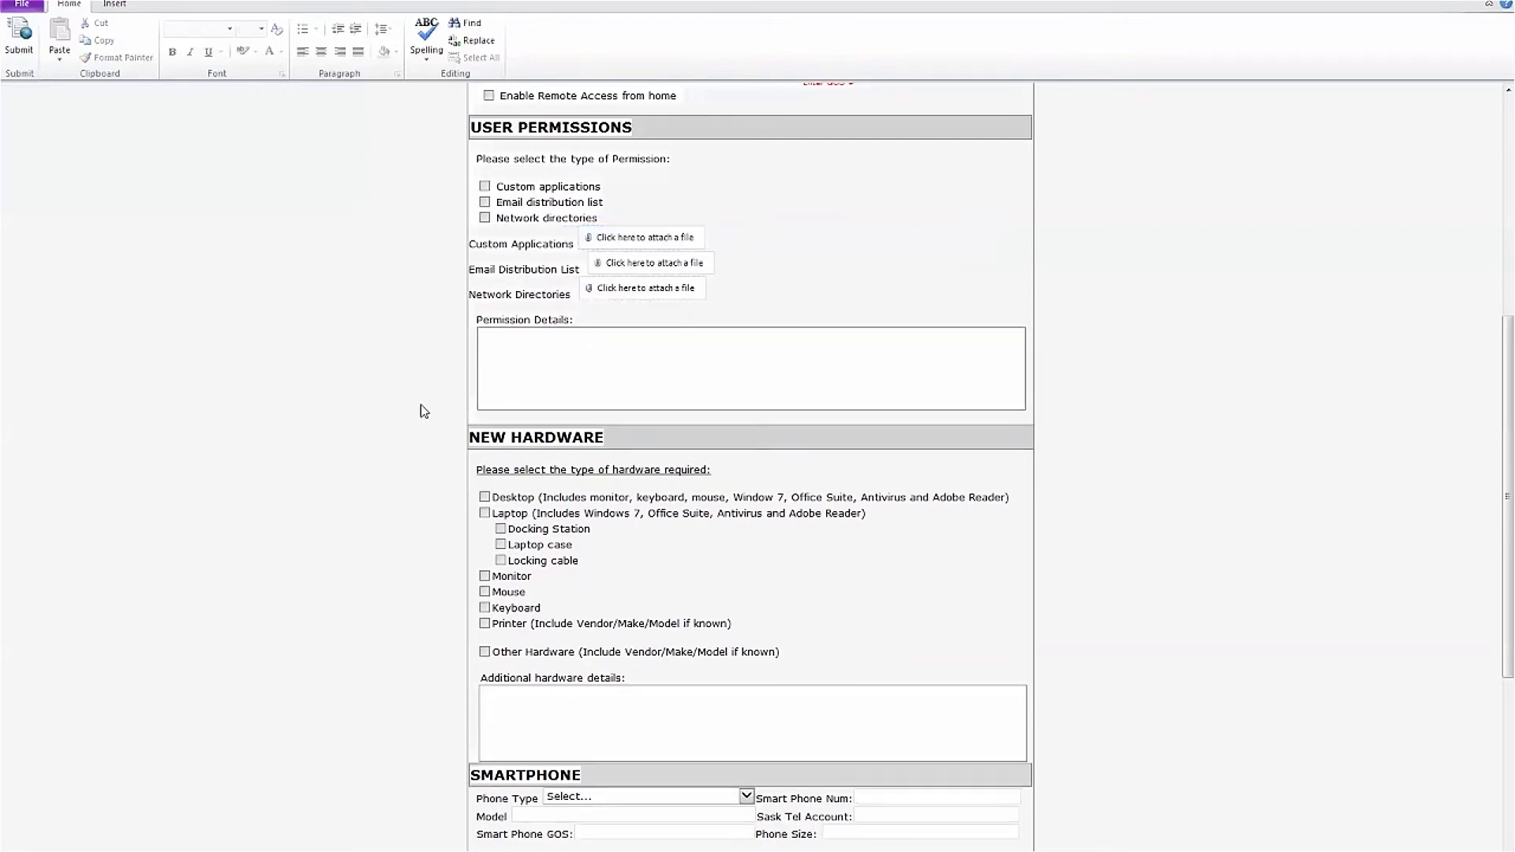
scroll(427, 416, "down", 3)
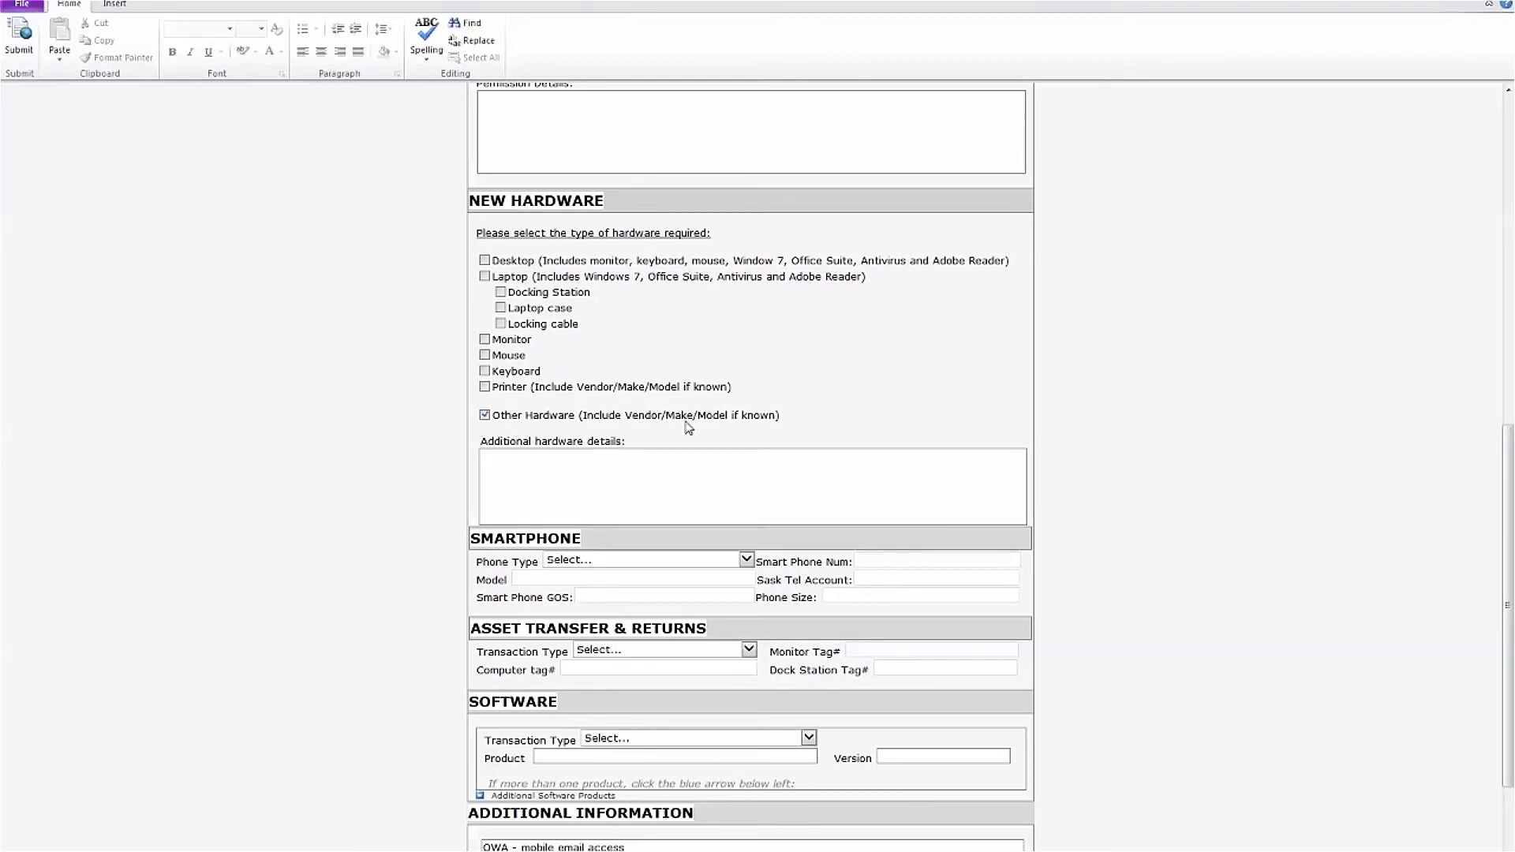
left_click(622, 480)
left_click(494, 416)
left_click(485, 339)
left_click(484, 355)
left_click(485, 371)
left_click(485, 371)
left_click(485, 355)
left_click(484, 339)
left_click(484, 277)
scroll(451, 371, "down", 3)
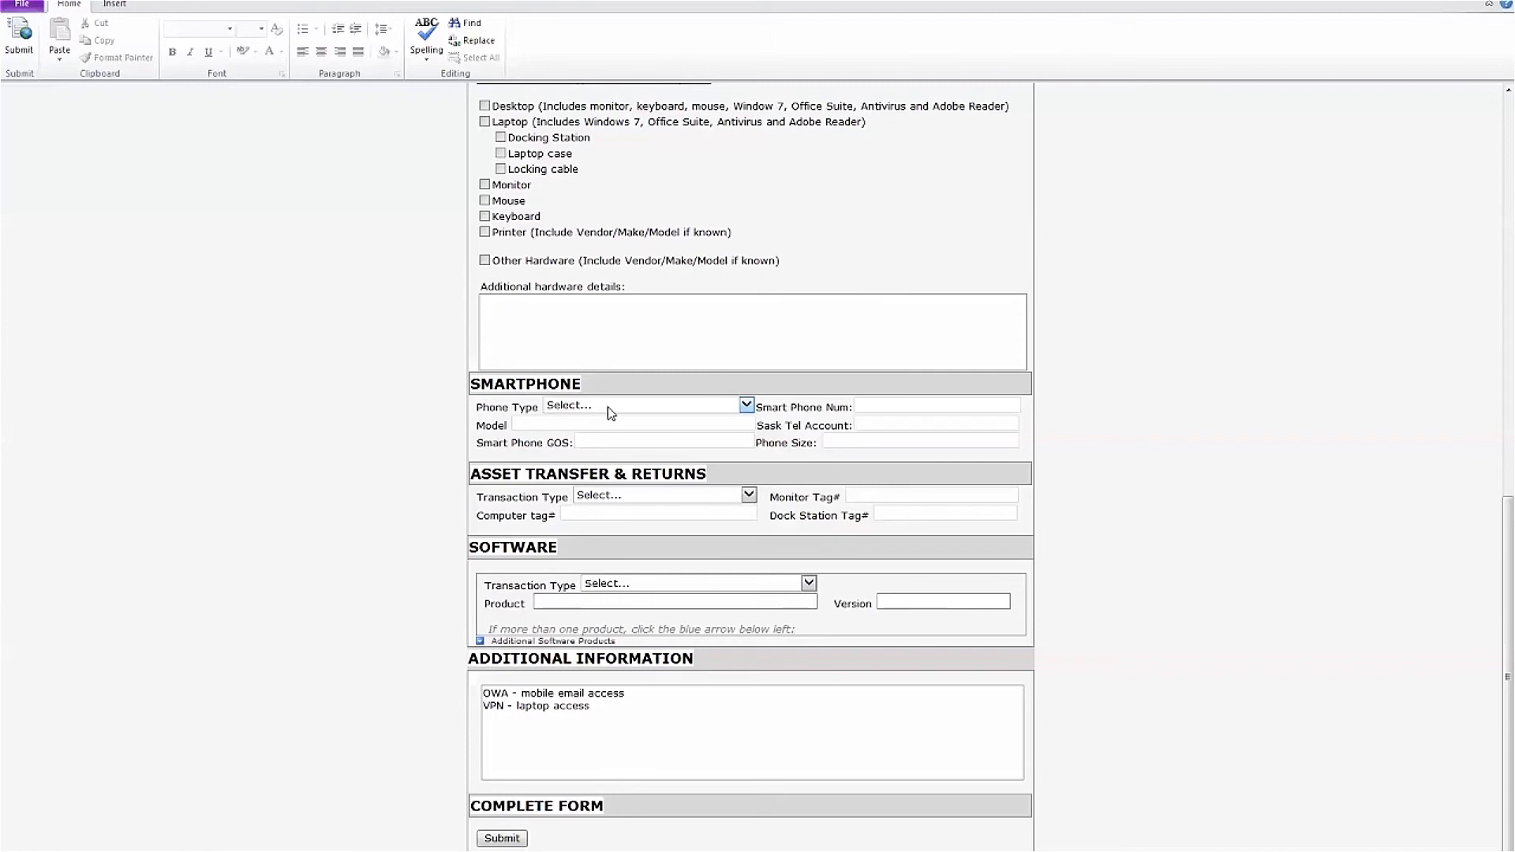
left_click(644, 407)
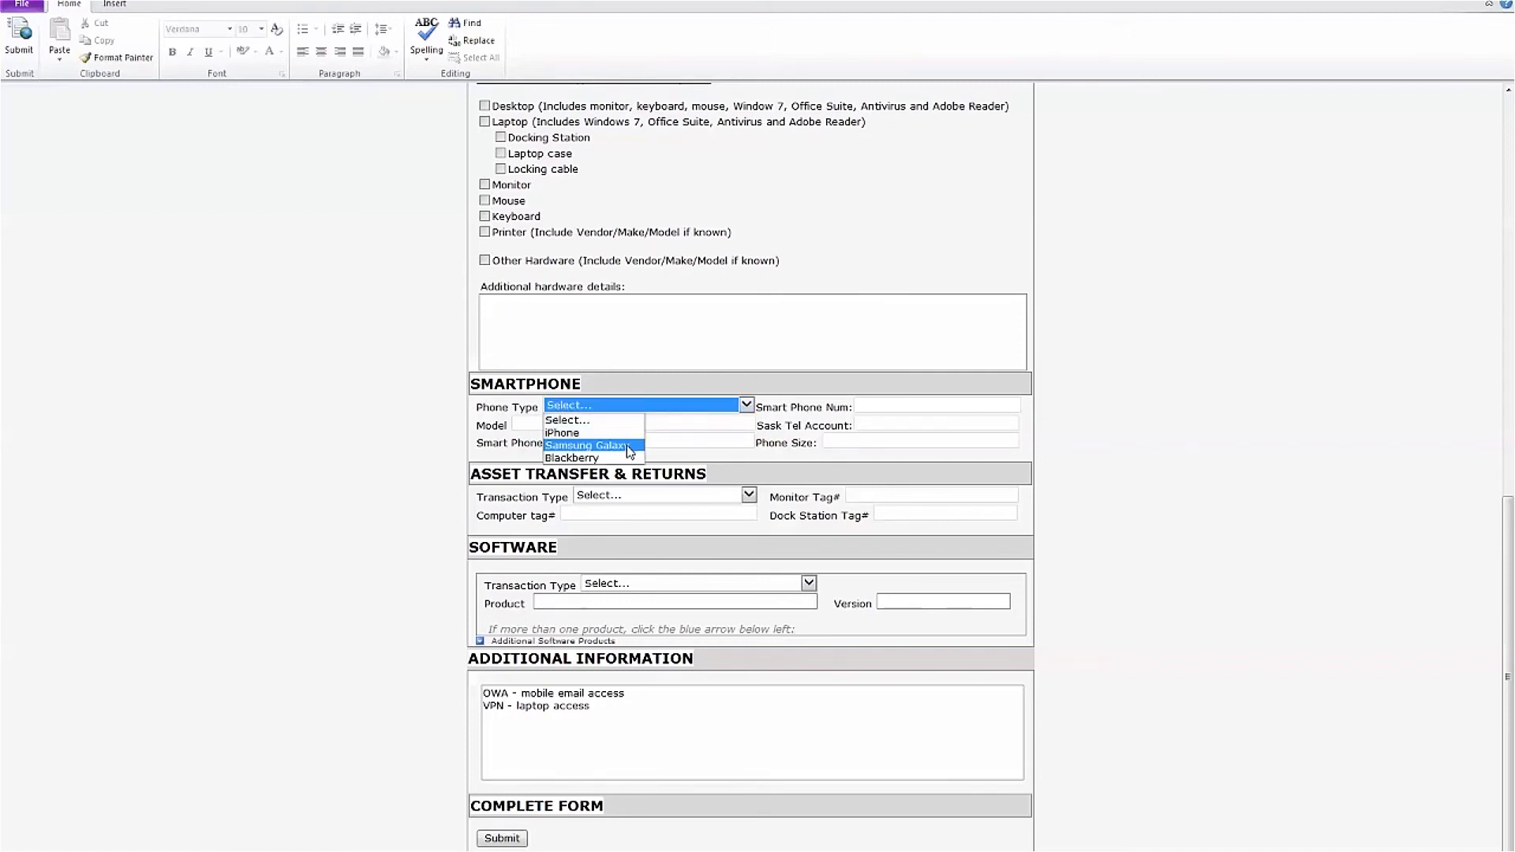
left_click(664, 403)
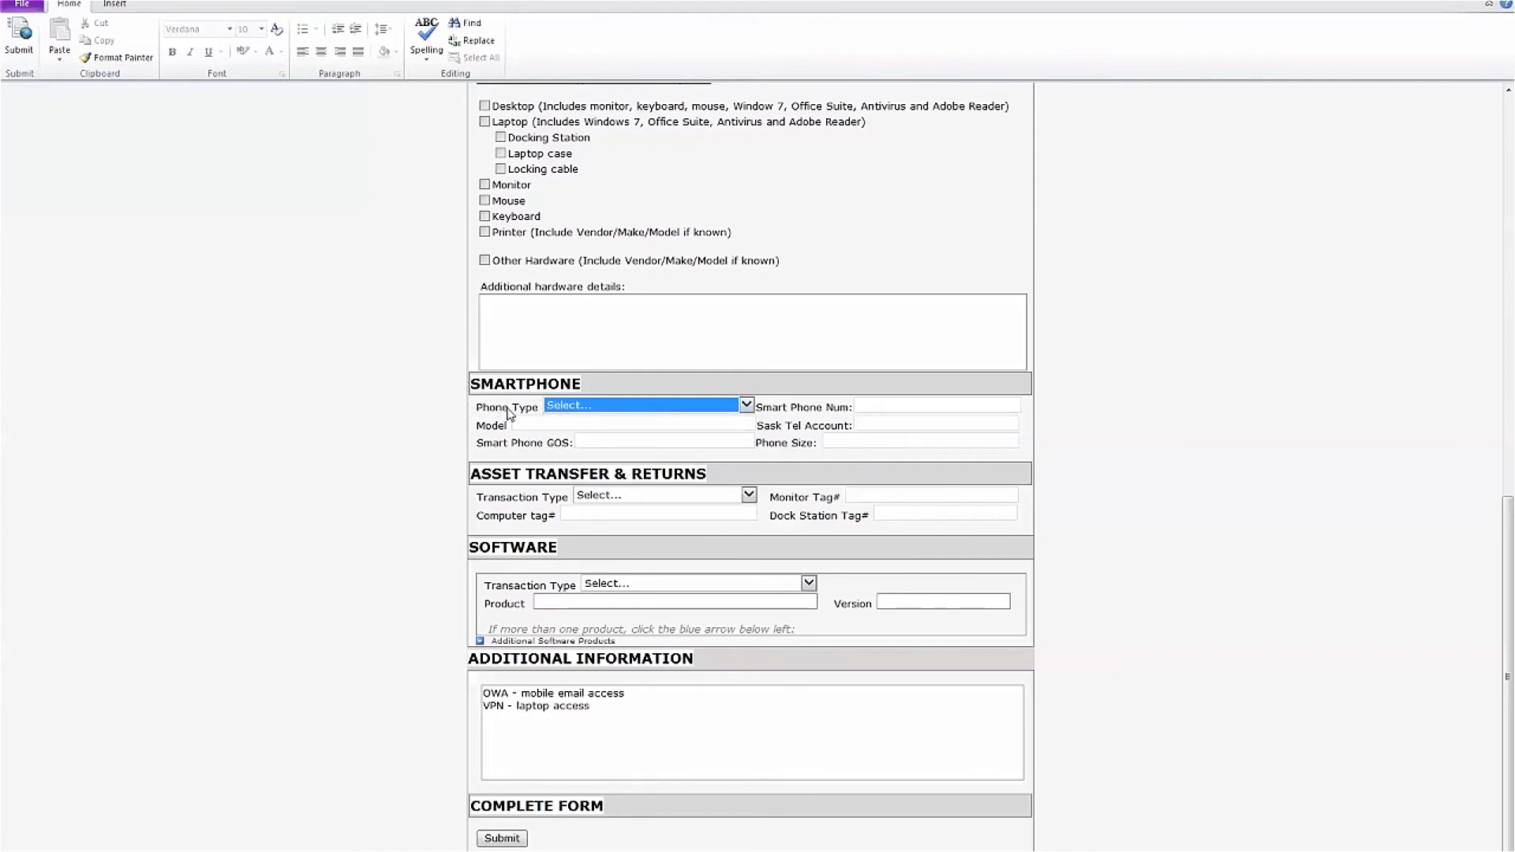
left_click(600, 423)
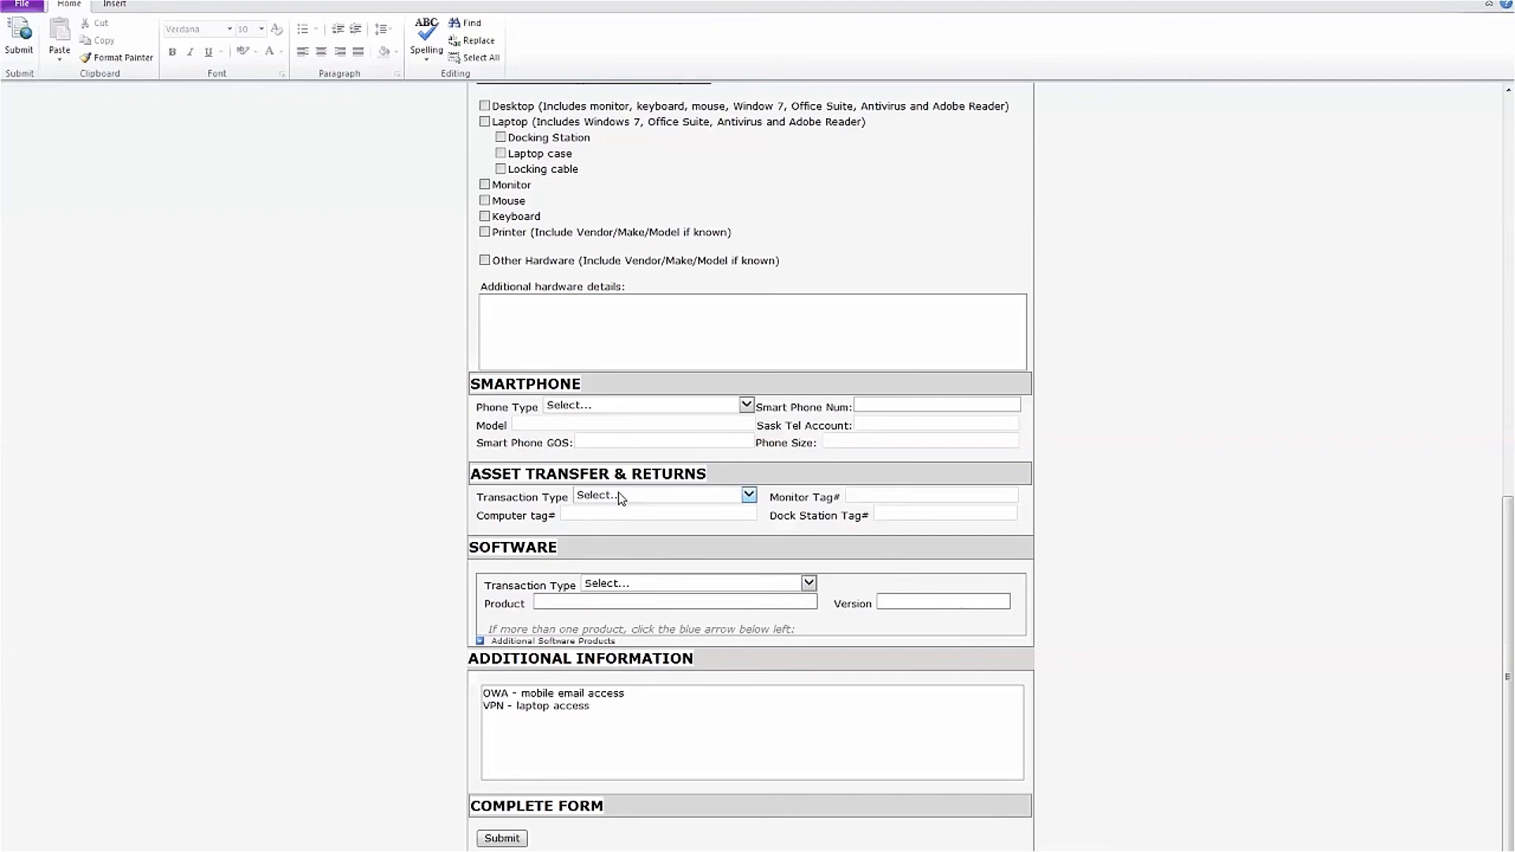
left_click(706, 498)
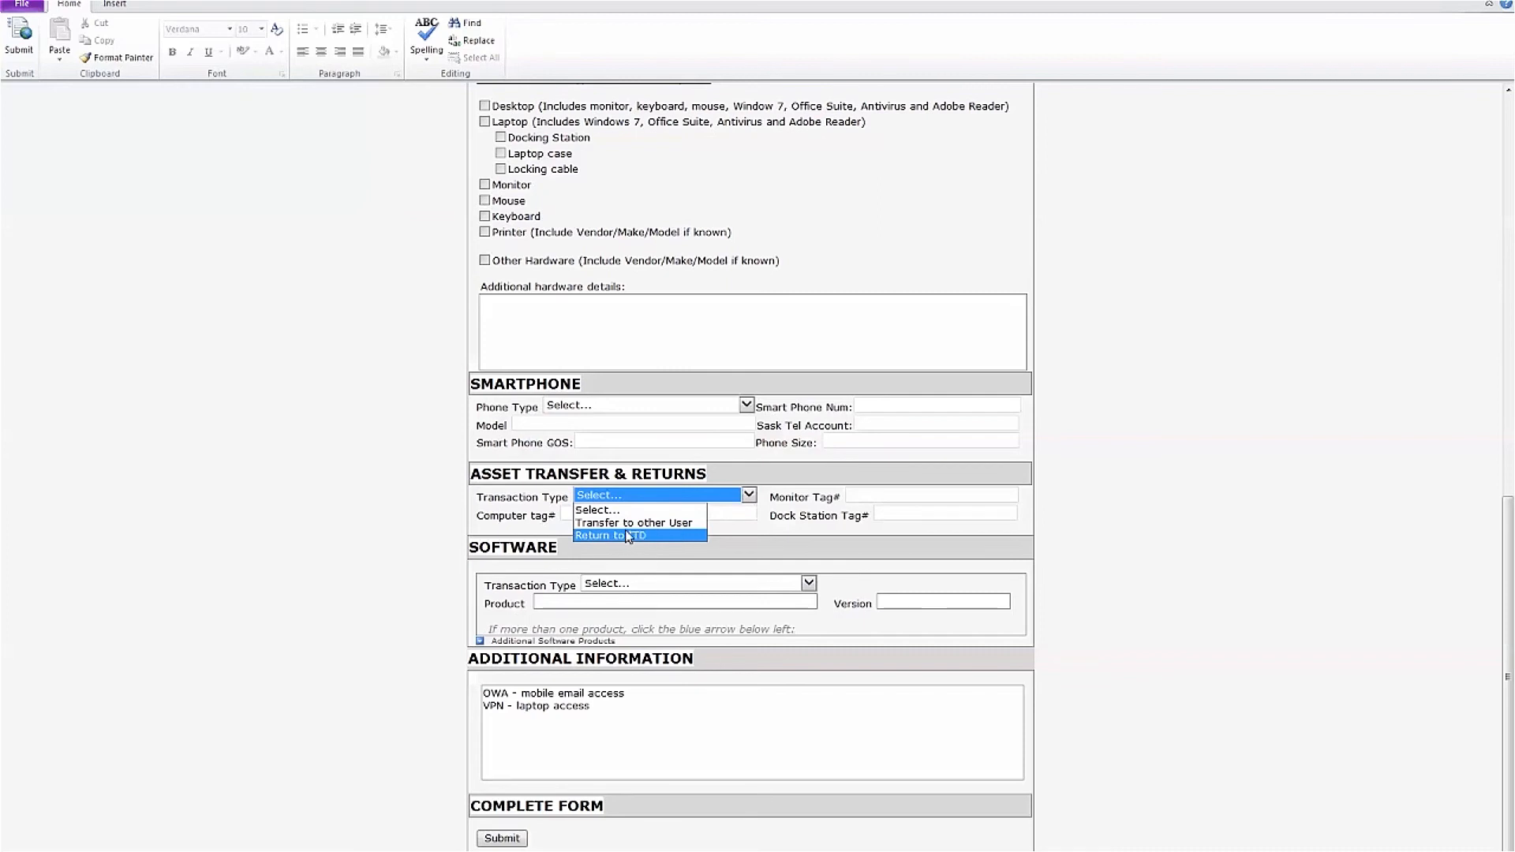
left_click(720, 499)
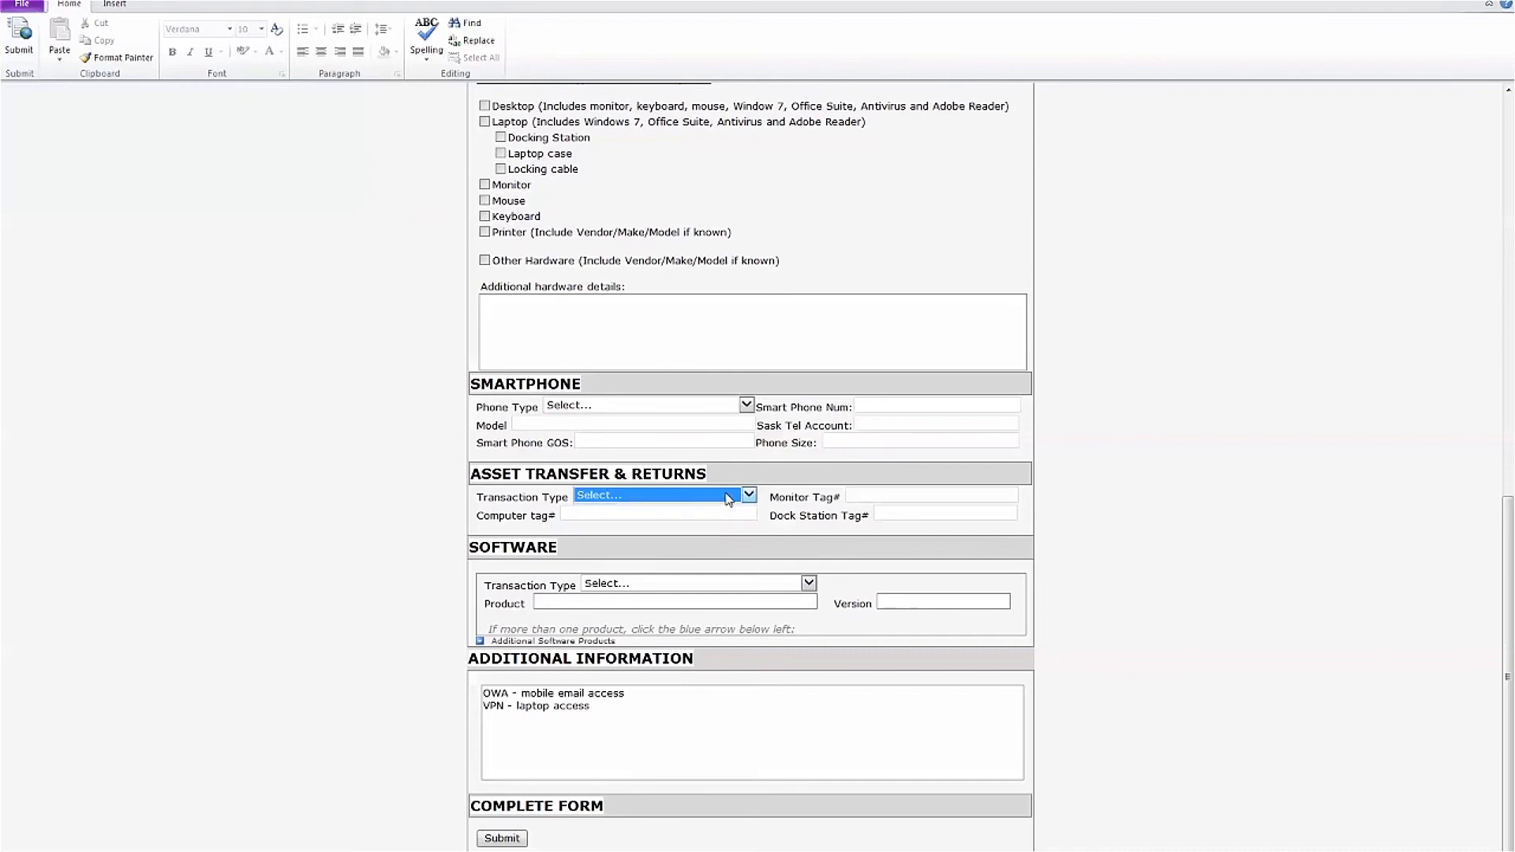
key("Tab")
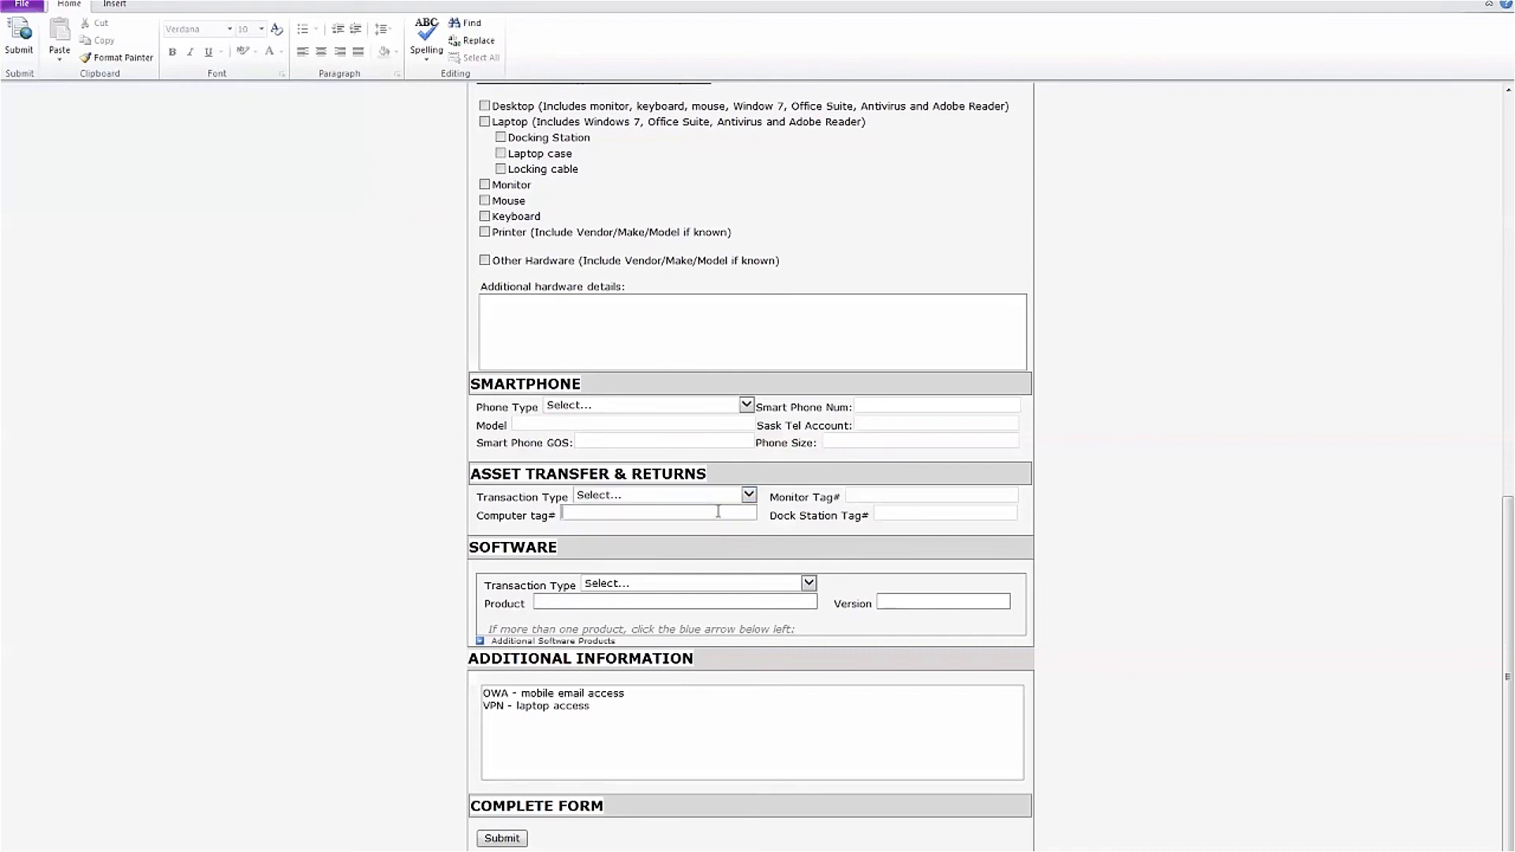
left_click(647, 513)
left_click(872, 493)
left_click(551, 557)
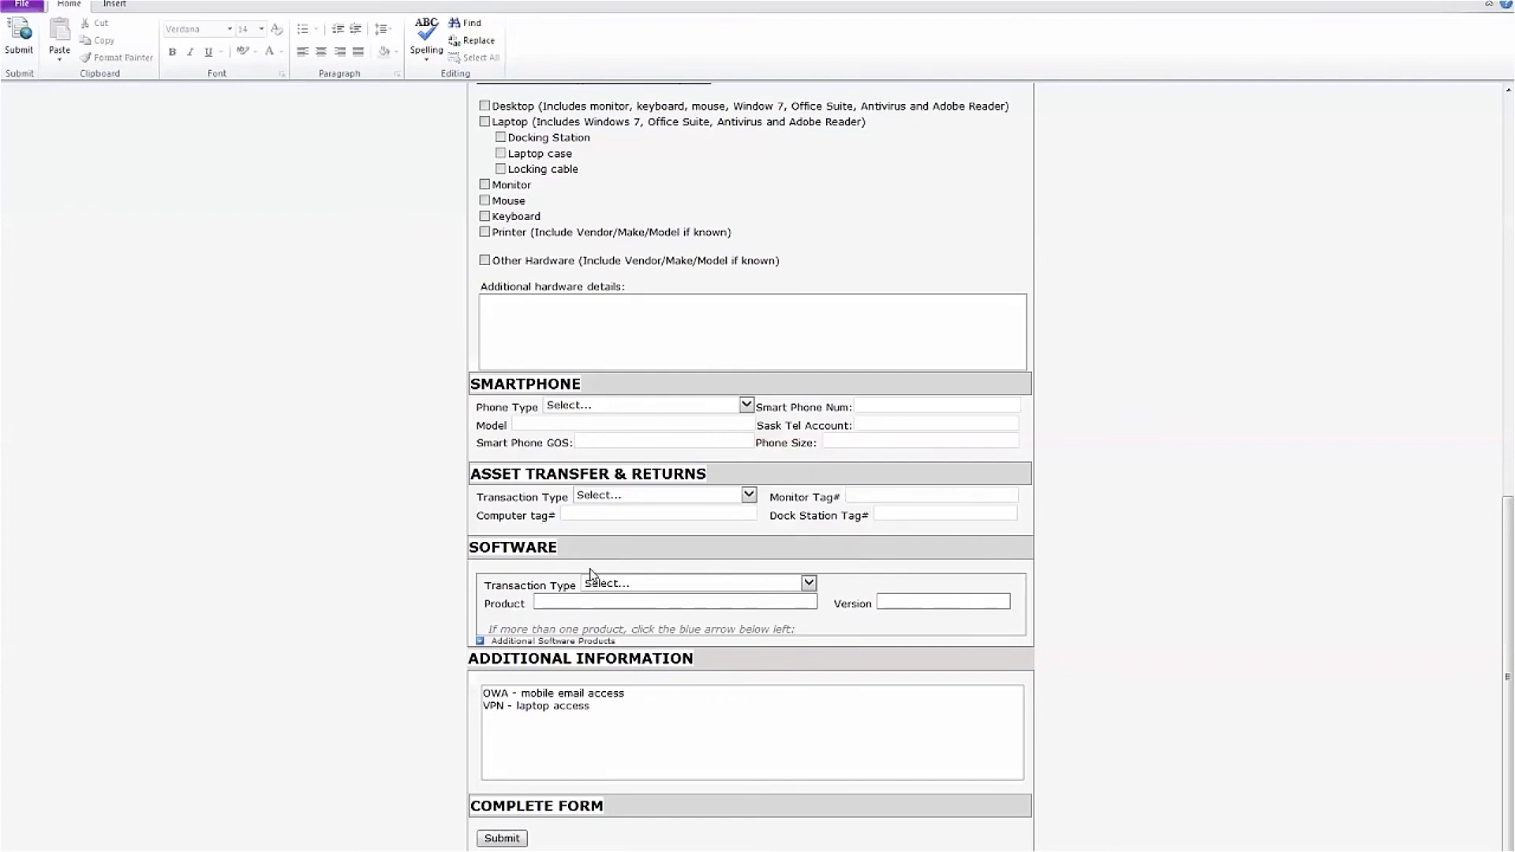
Request New Software 'Adobe video editor' version X5 and enter computer tag 497468
left_click(632, 584)
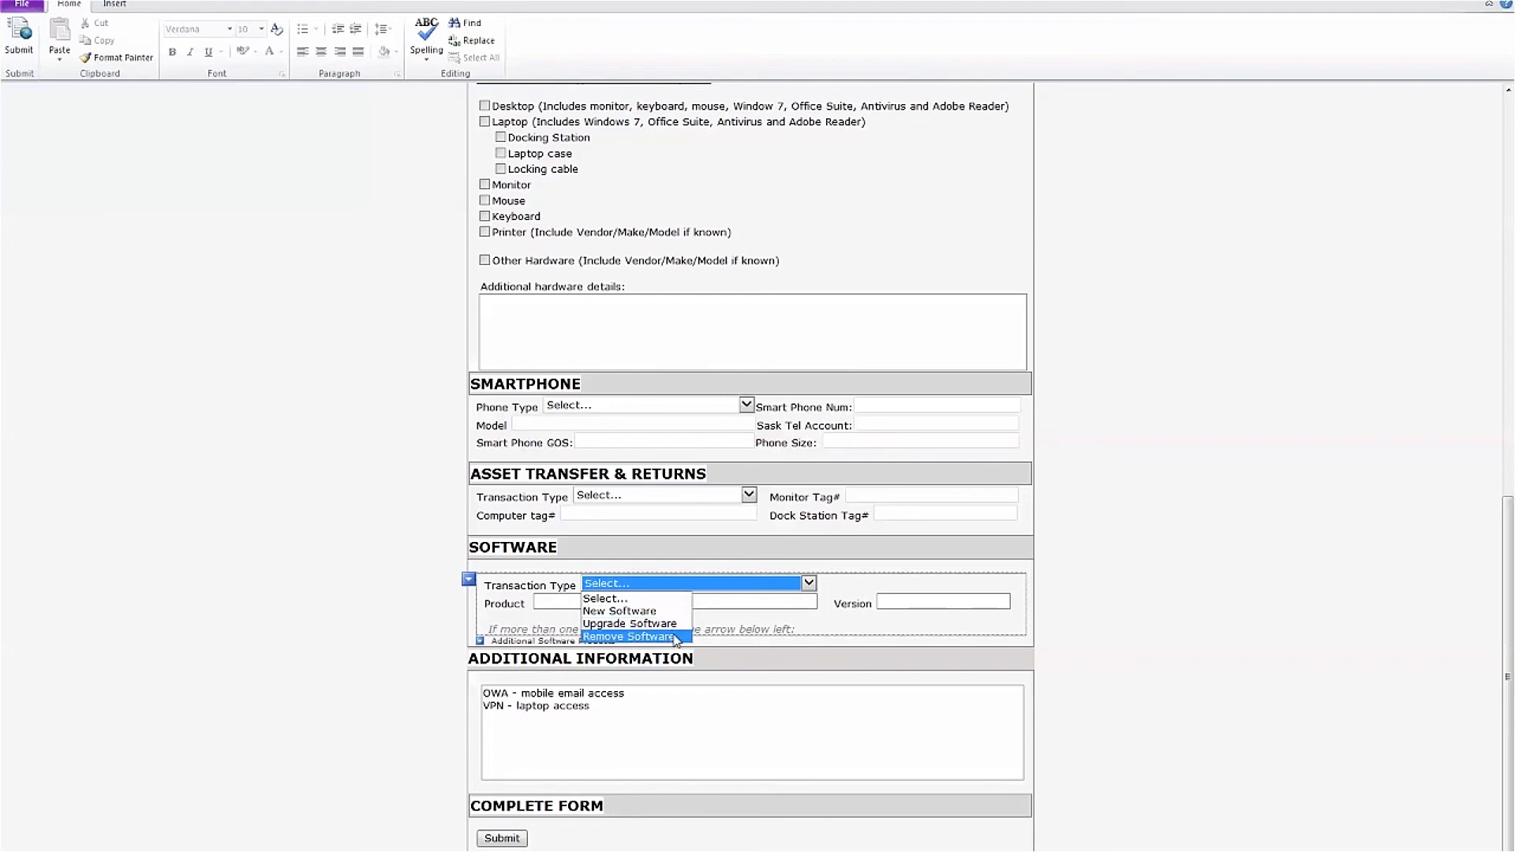
left_click(667, 611)
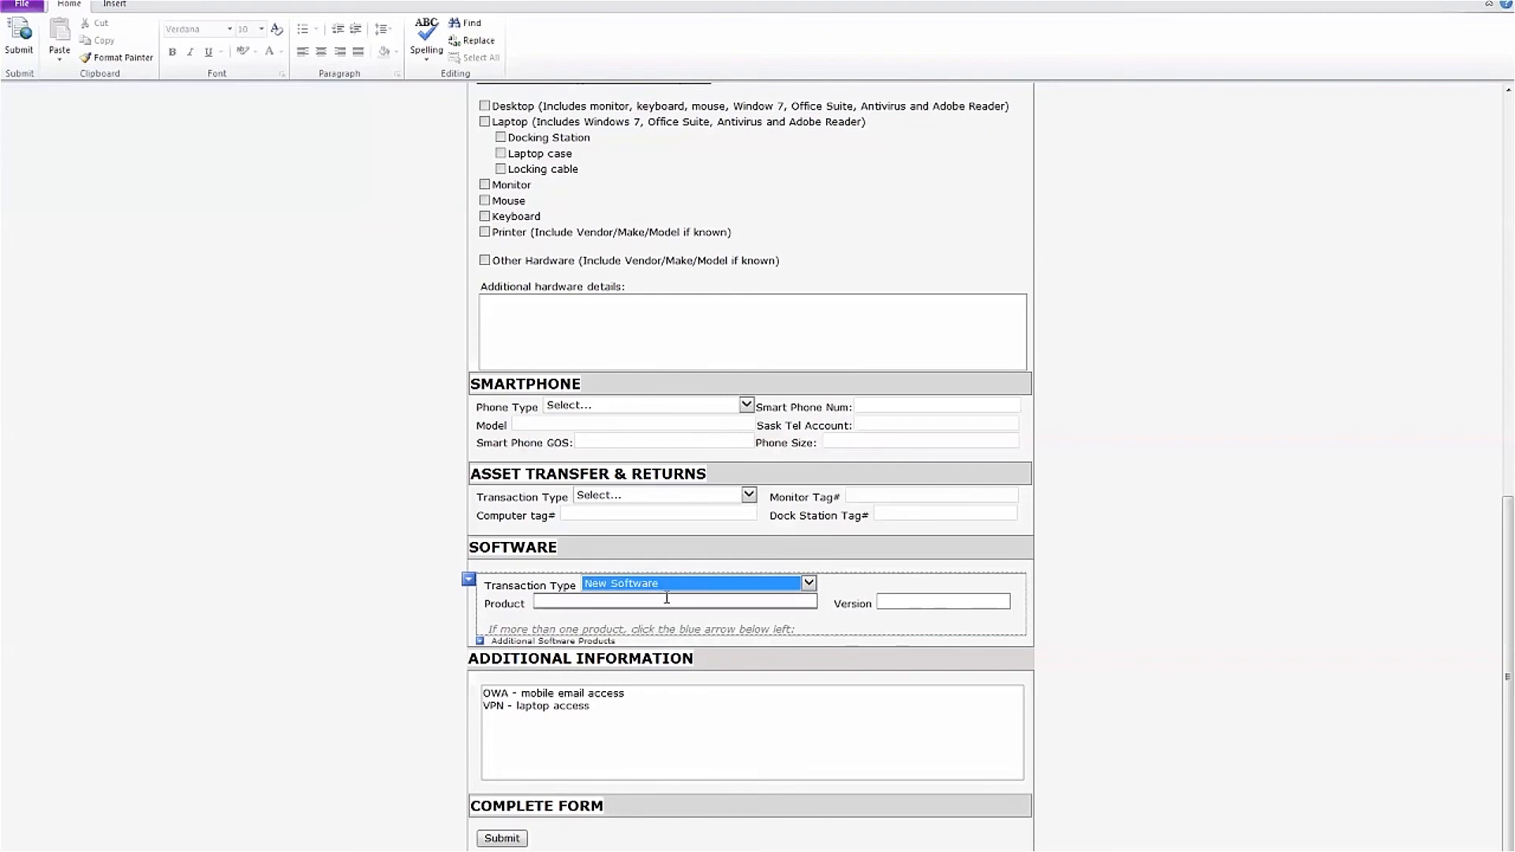
left_click(667, 600)
type("Adobe")
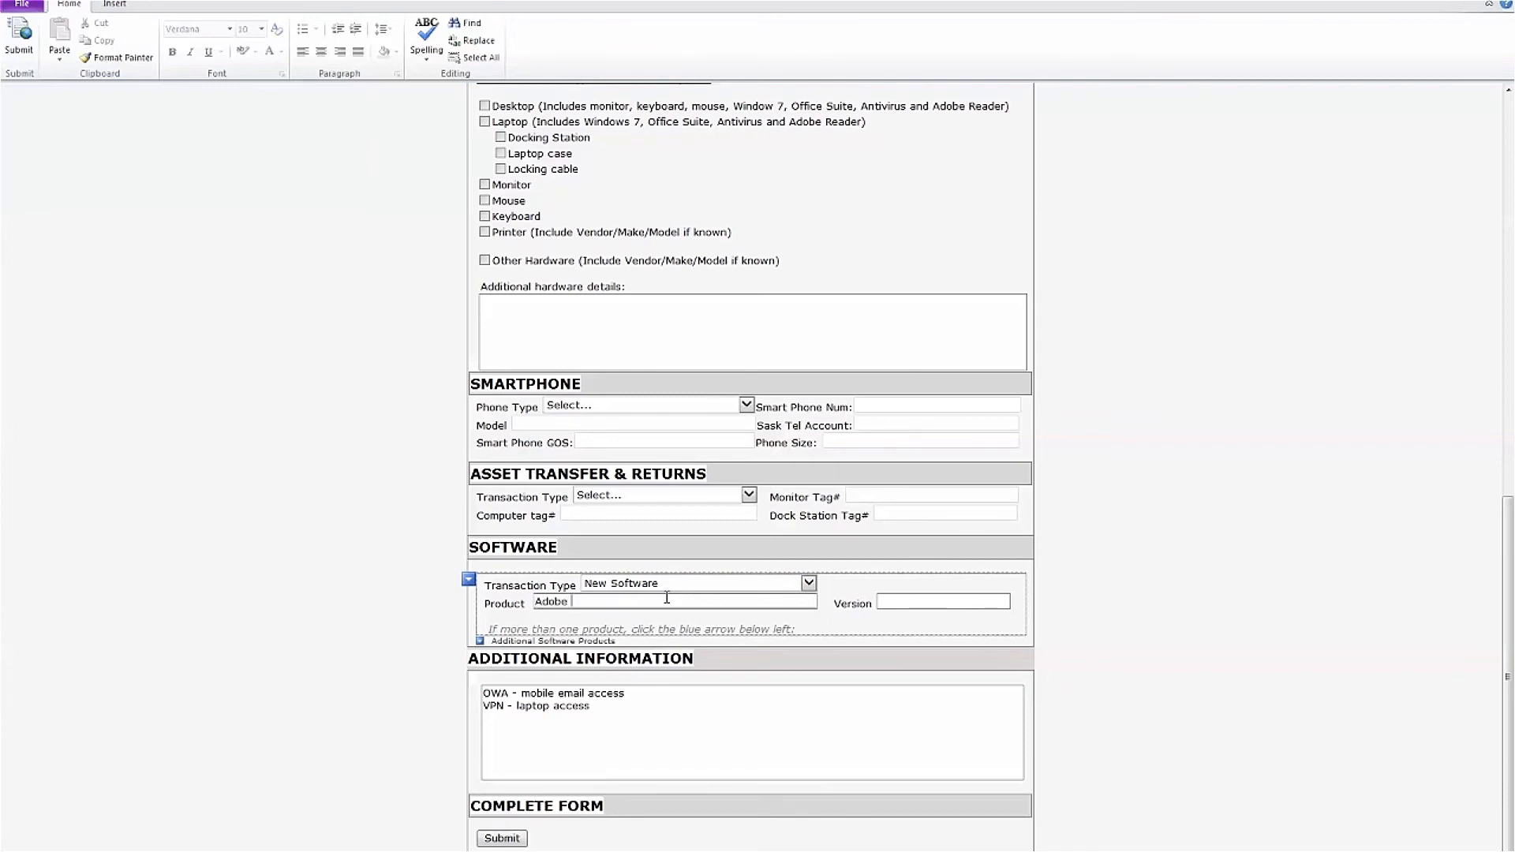
type(" video editor")
key("Tab")
type("X5")
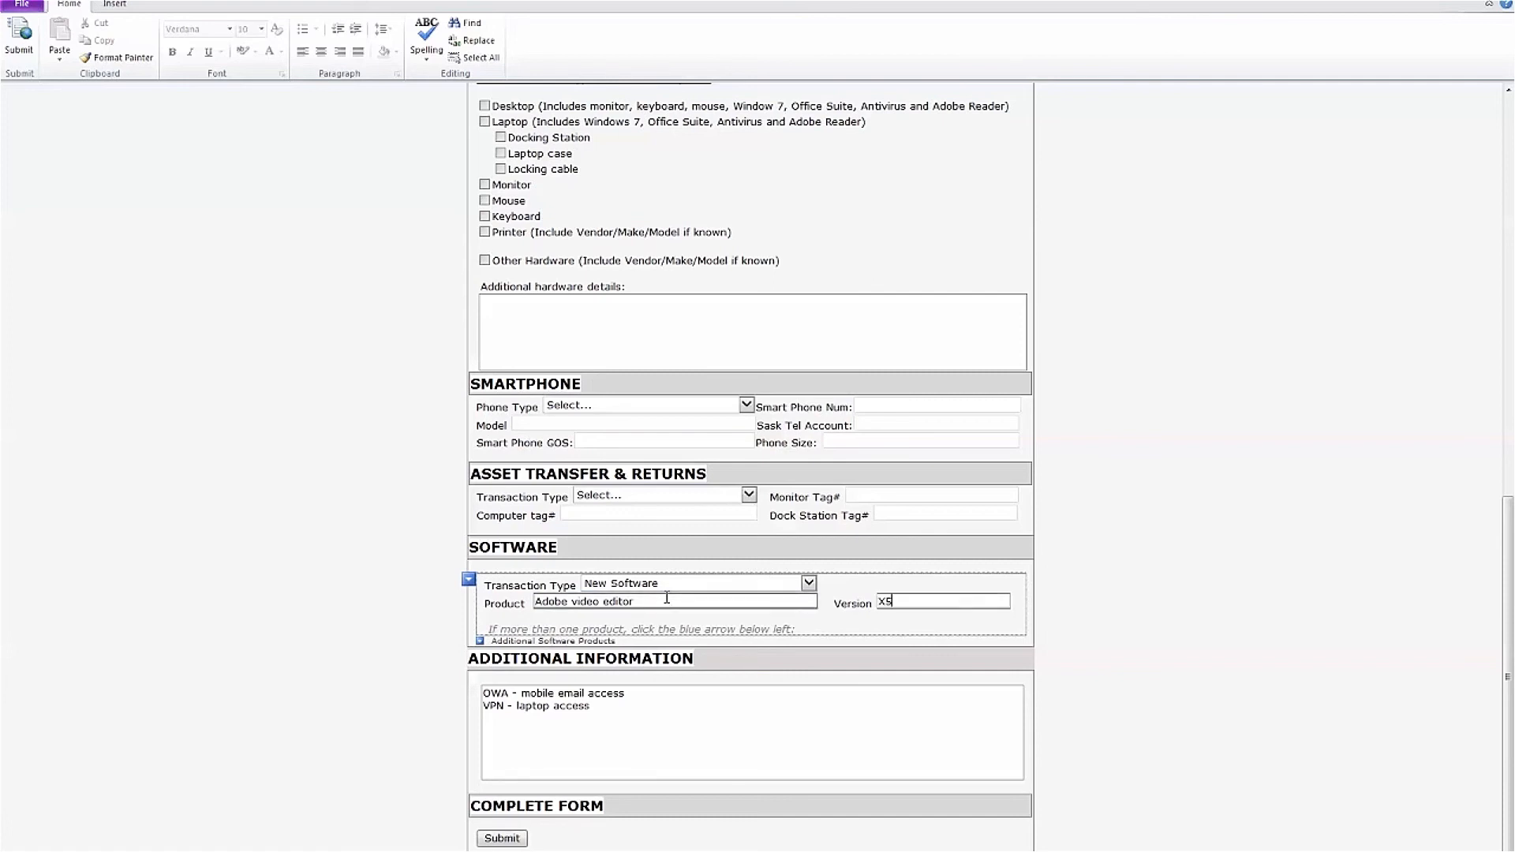
left_click(673, 601)
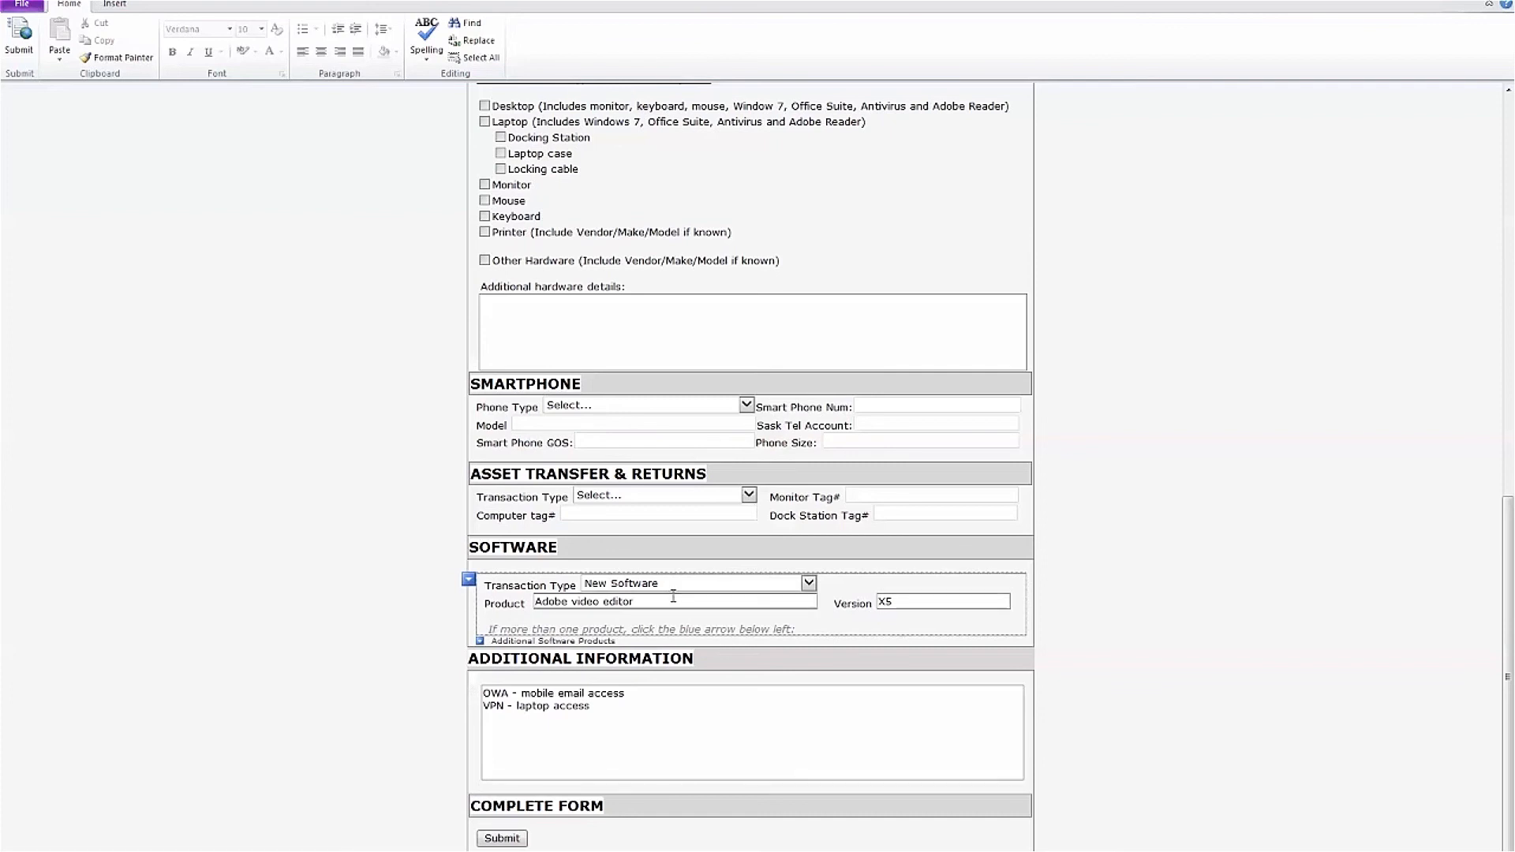
left_click(629, 513)
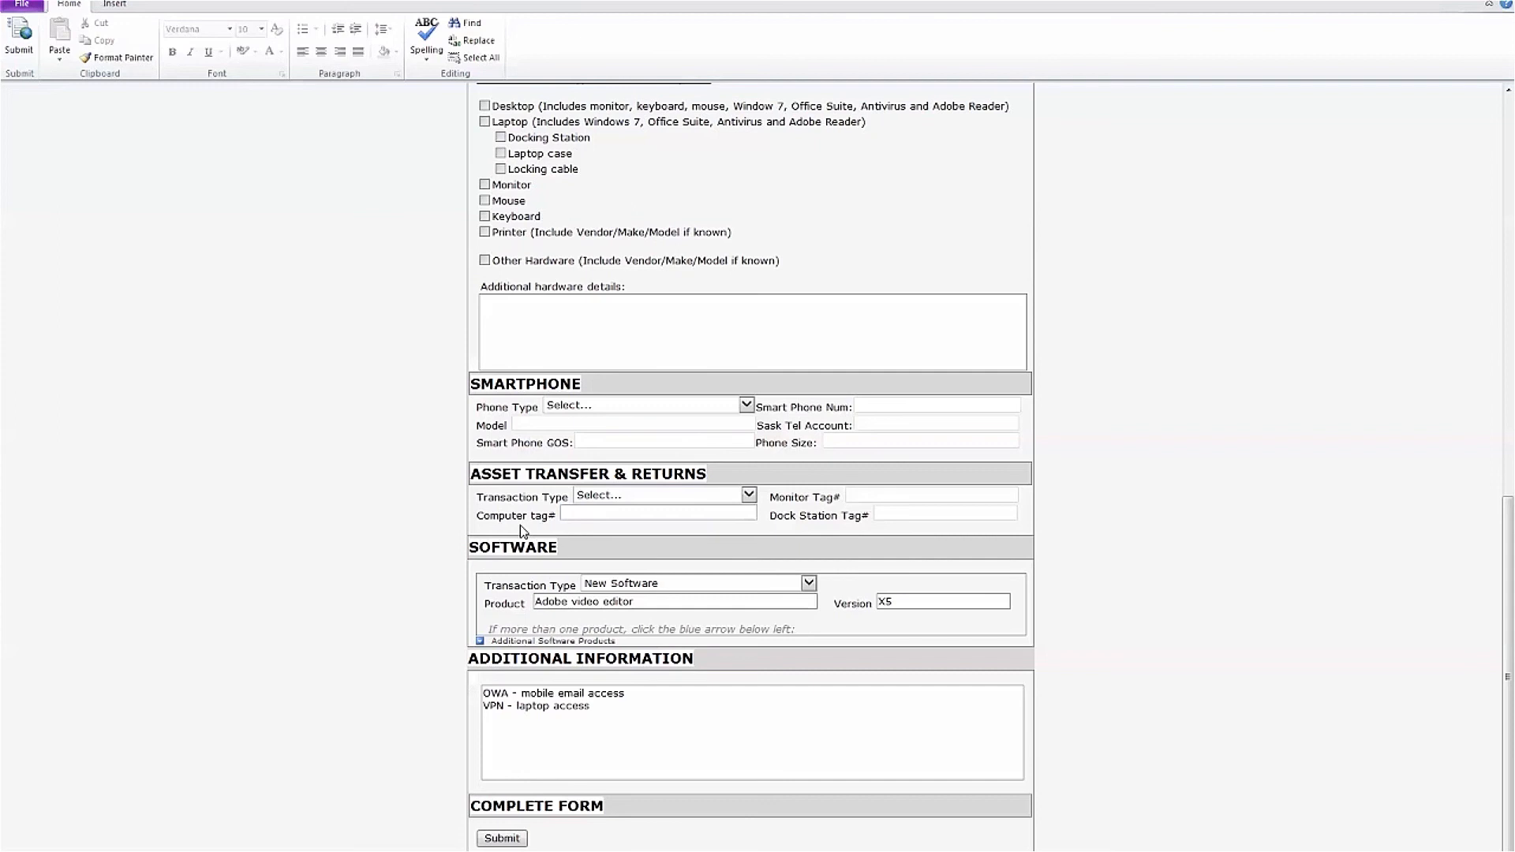
type("497468")
left_click(397, 605)
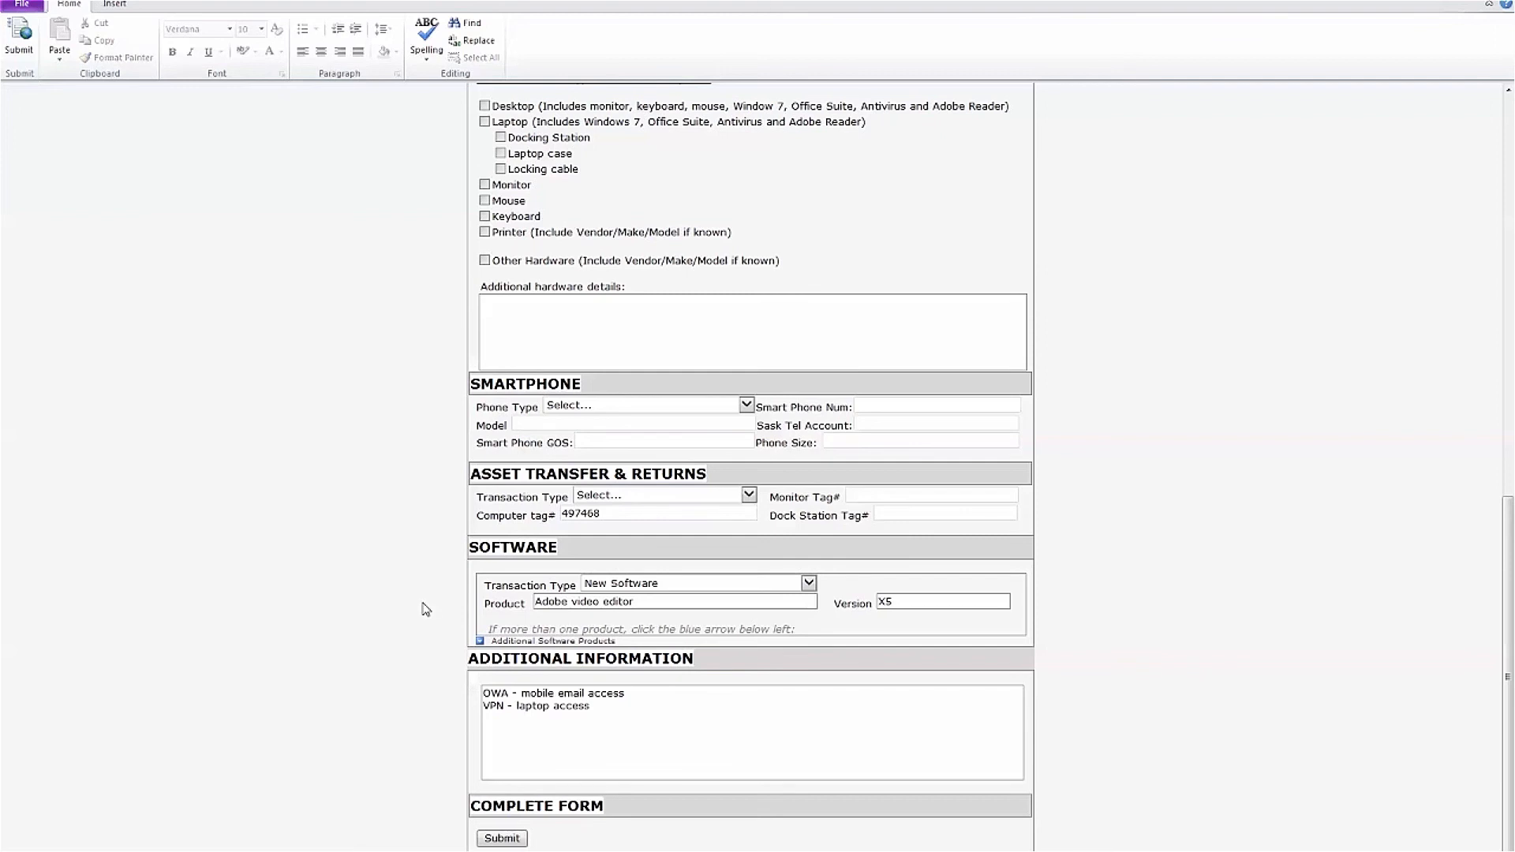
left_click(480, 643)
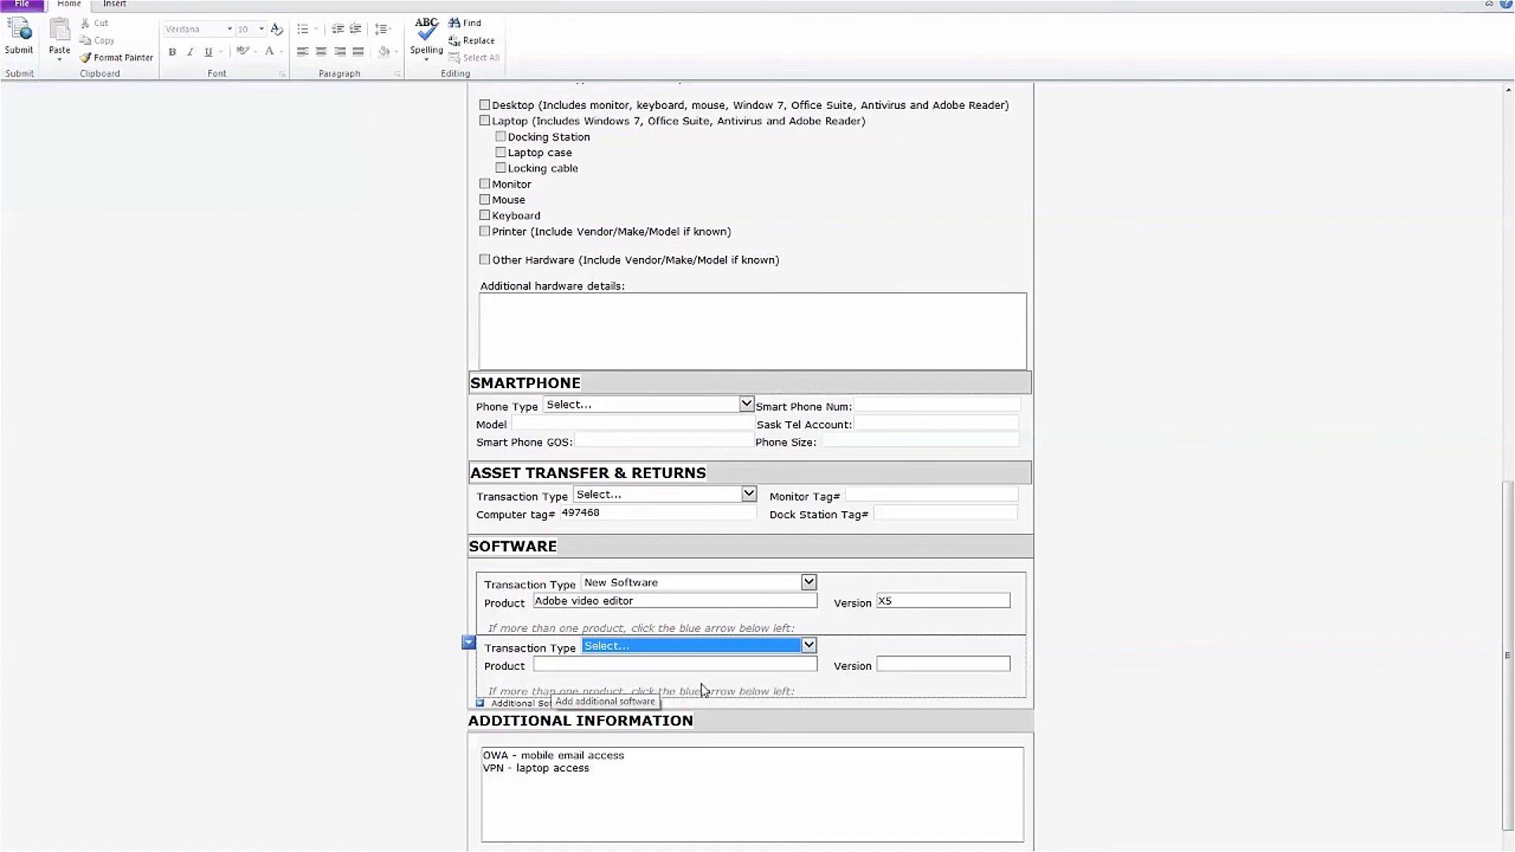
left_click(472, 649)
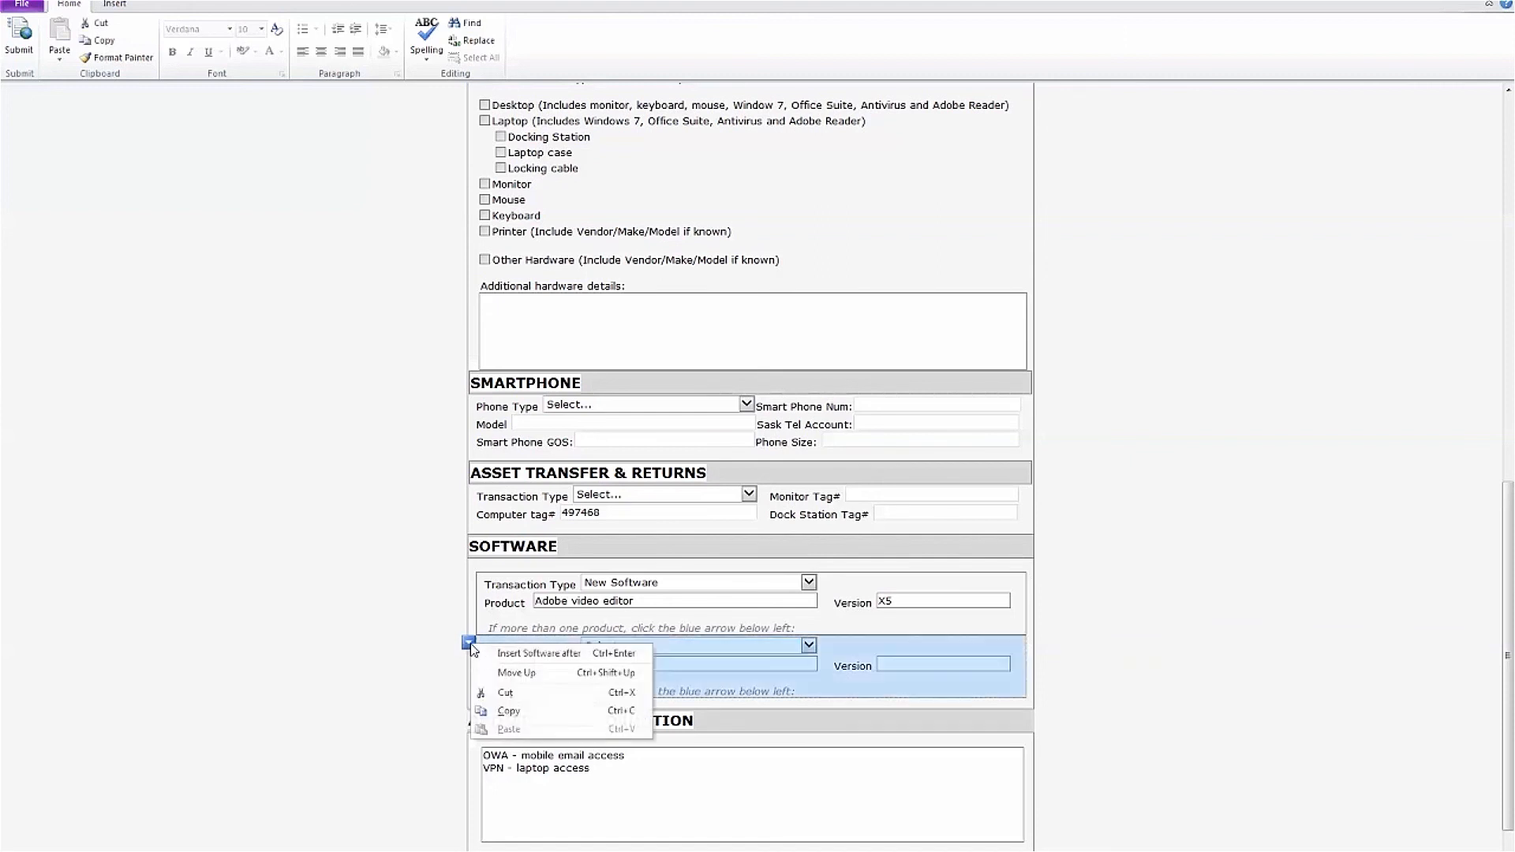
left_click(427, 681)
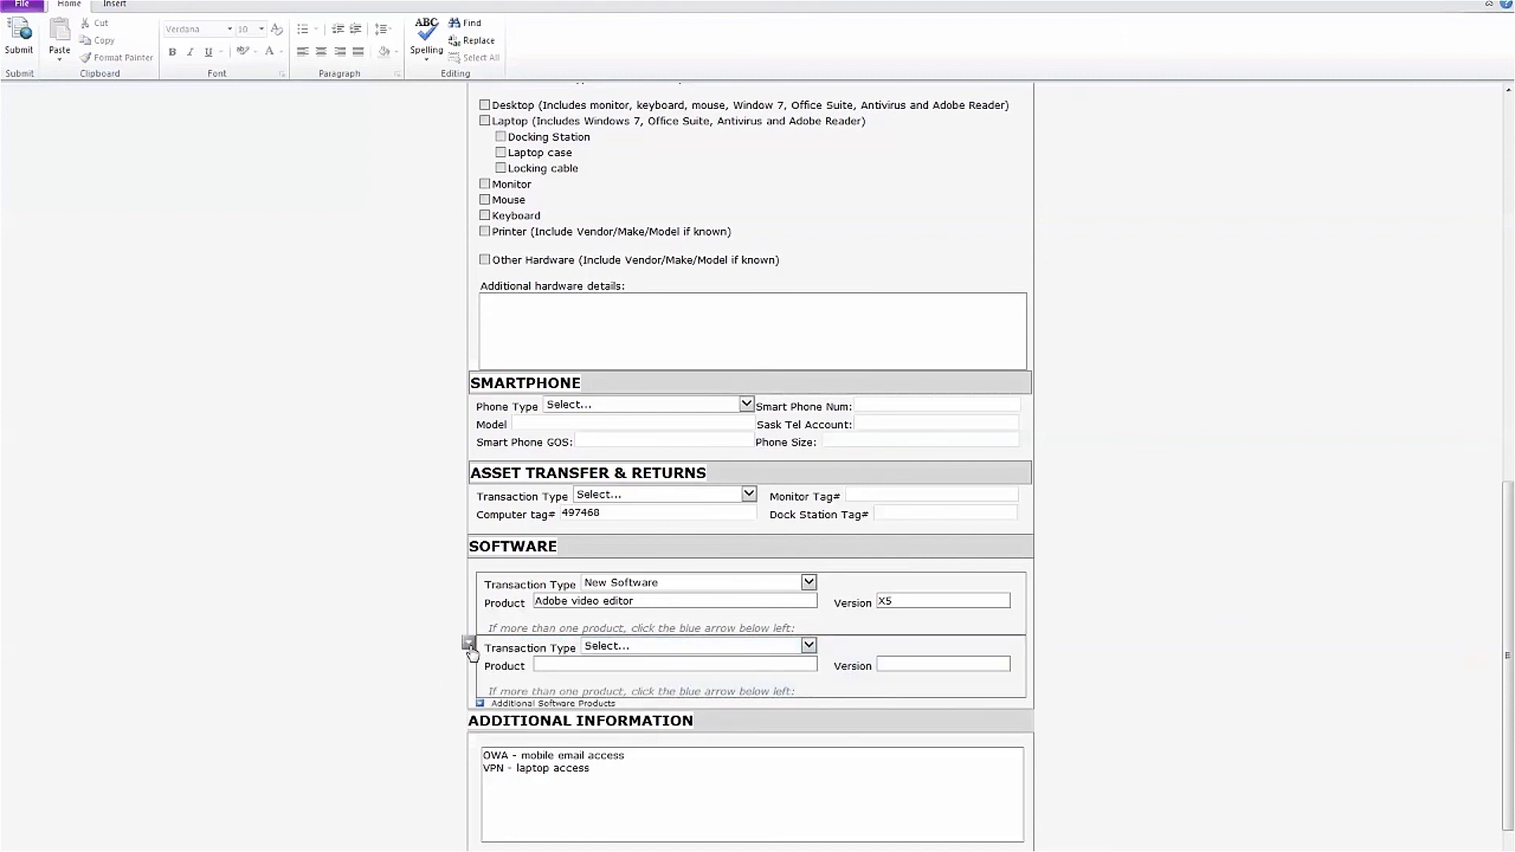
left_click(471, 648)
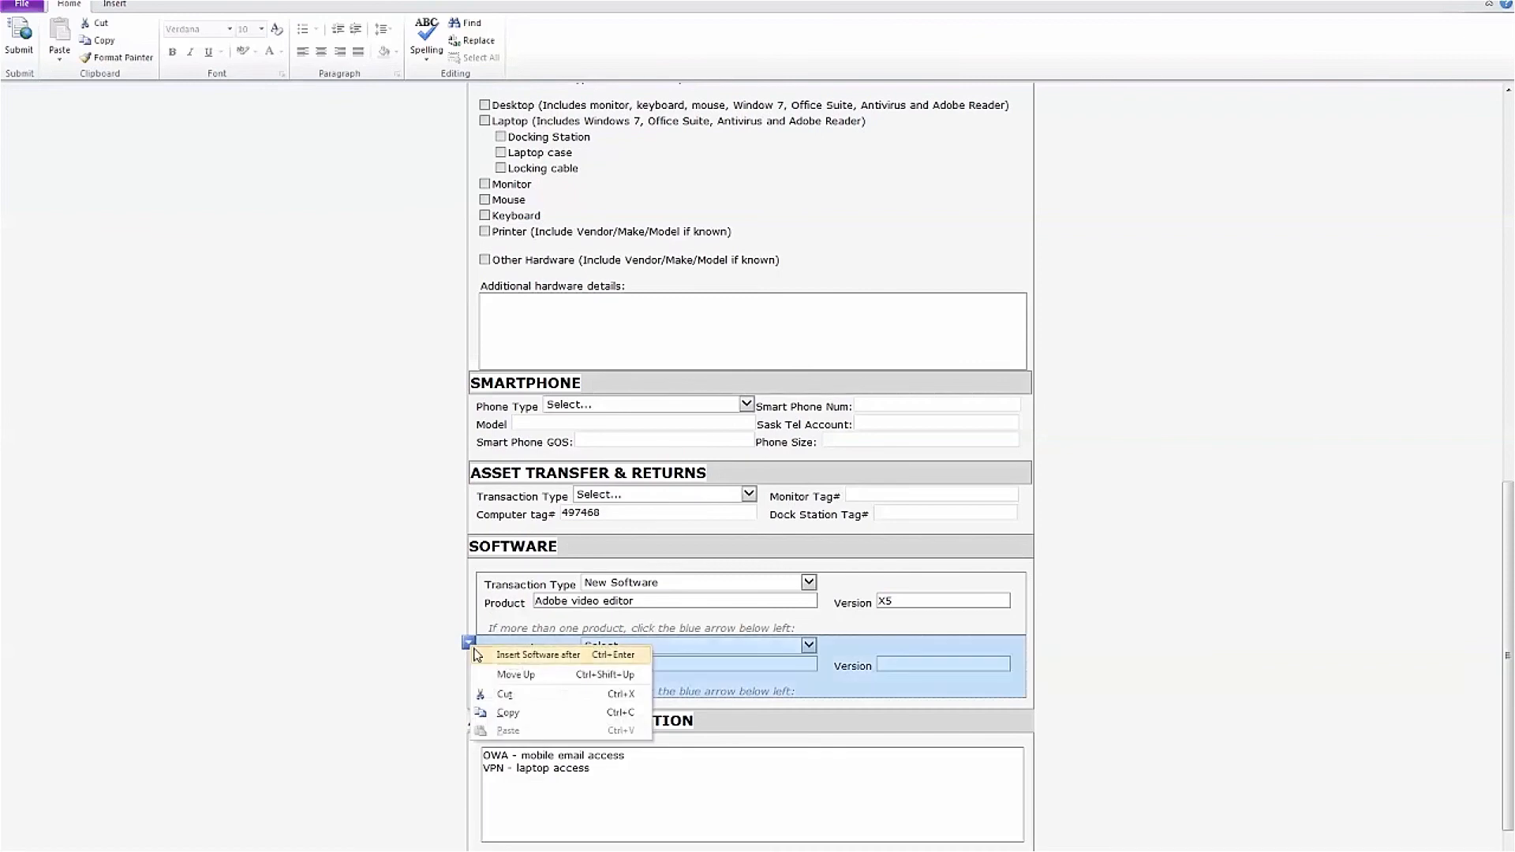
left_click(506, 695)
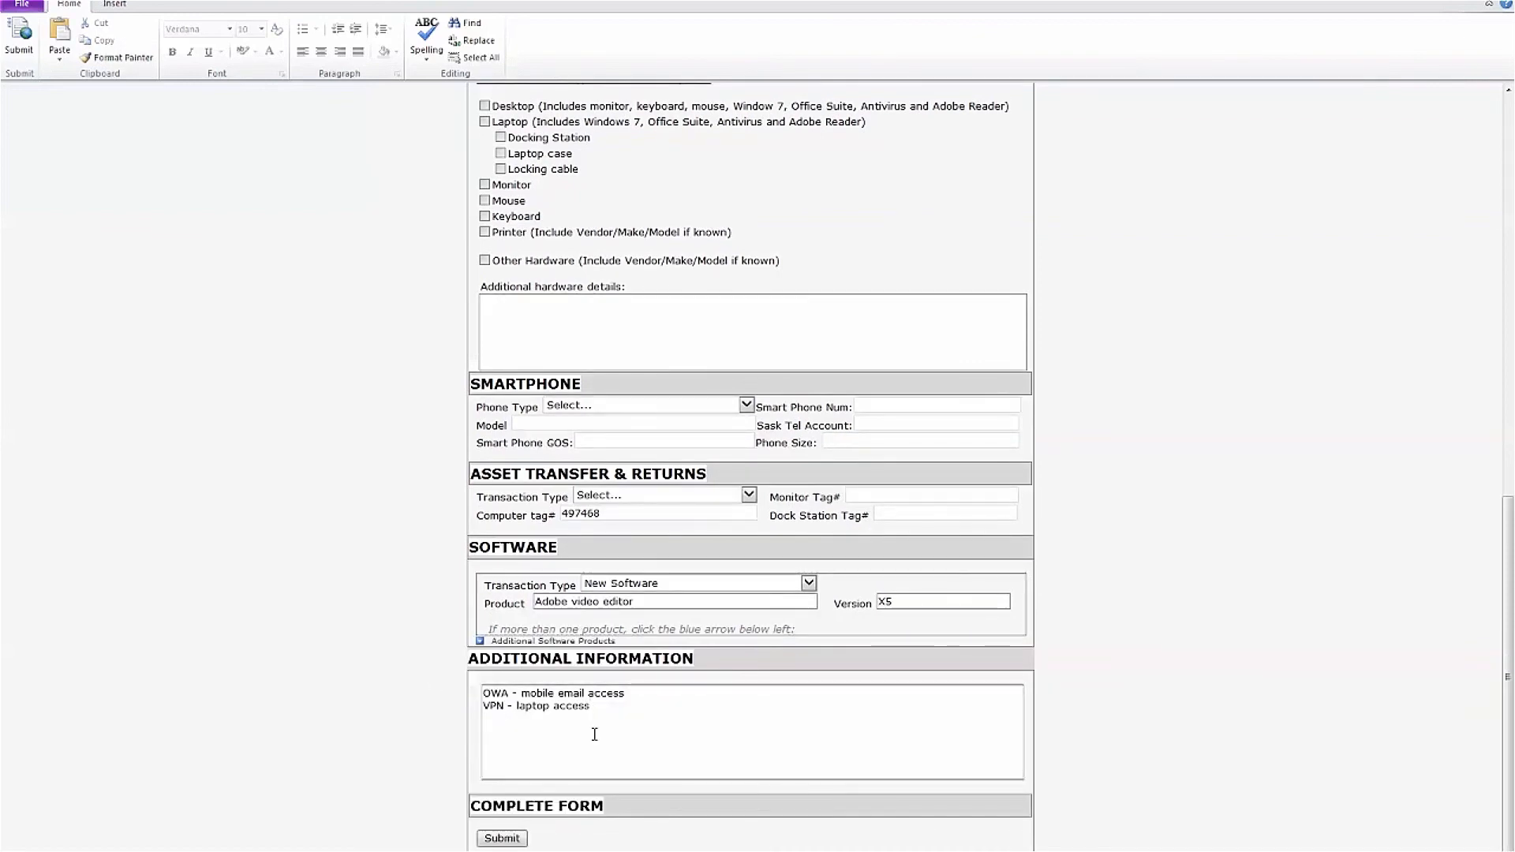
scroll(412, 635, "up", 8)
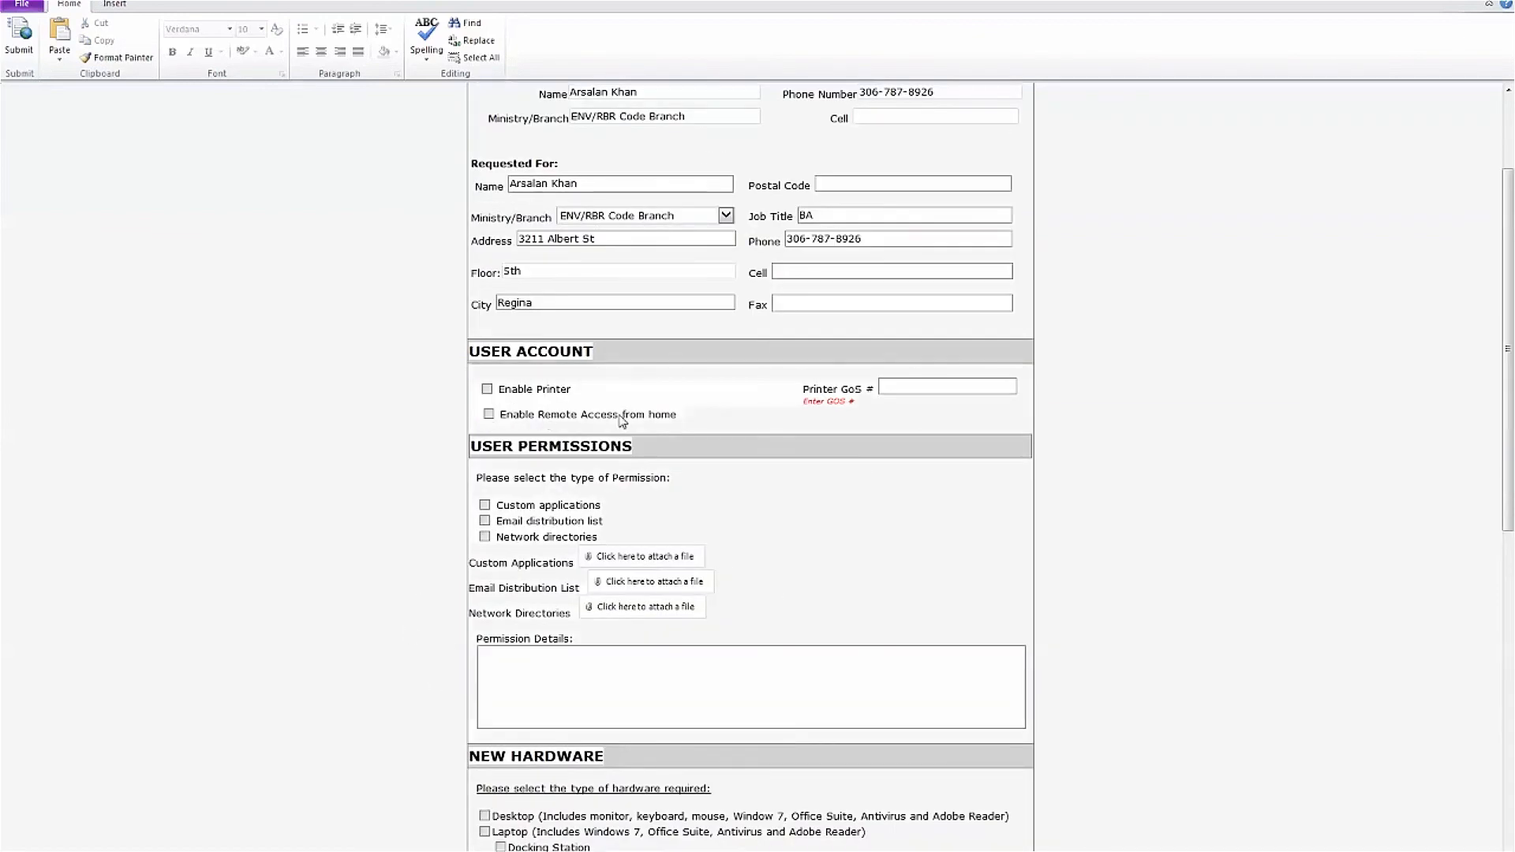
scroll(623, 425, "down", 1)
scroll(639, 430, "down", 8)
Delete the 'OWA - mobile email access' and 'VPN - laptop access' lines from Additional Information
left_click(664, 690)
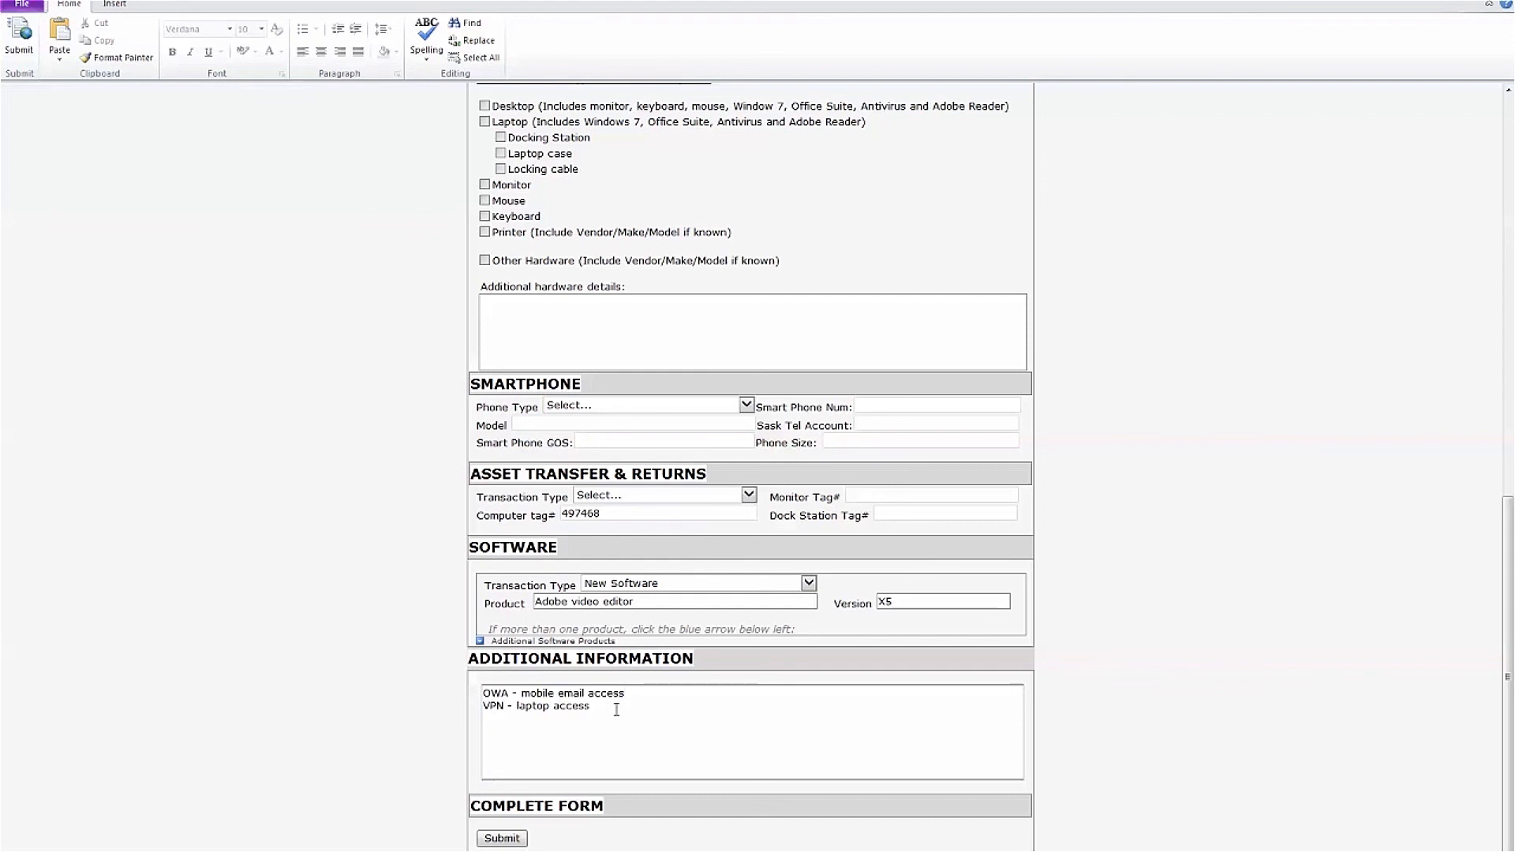
left_click_drag(619, 707, 433, 690)
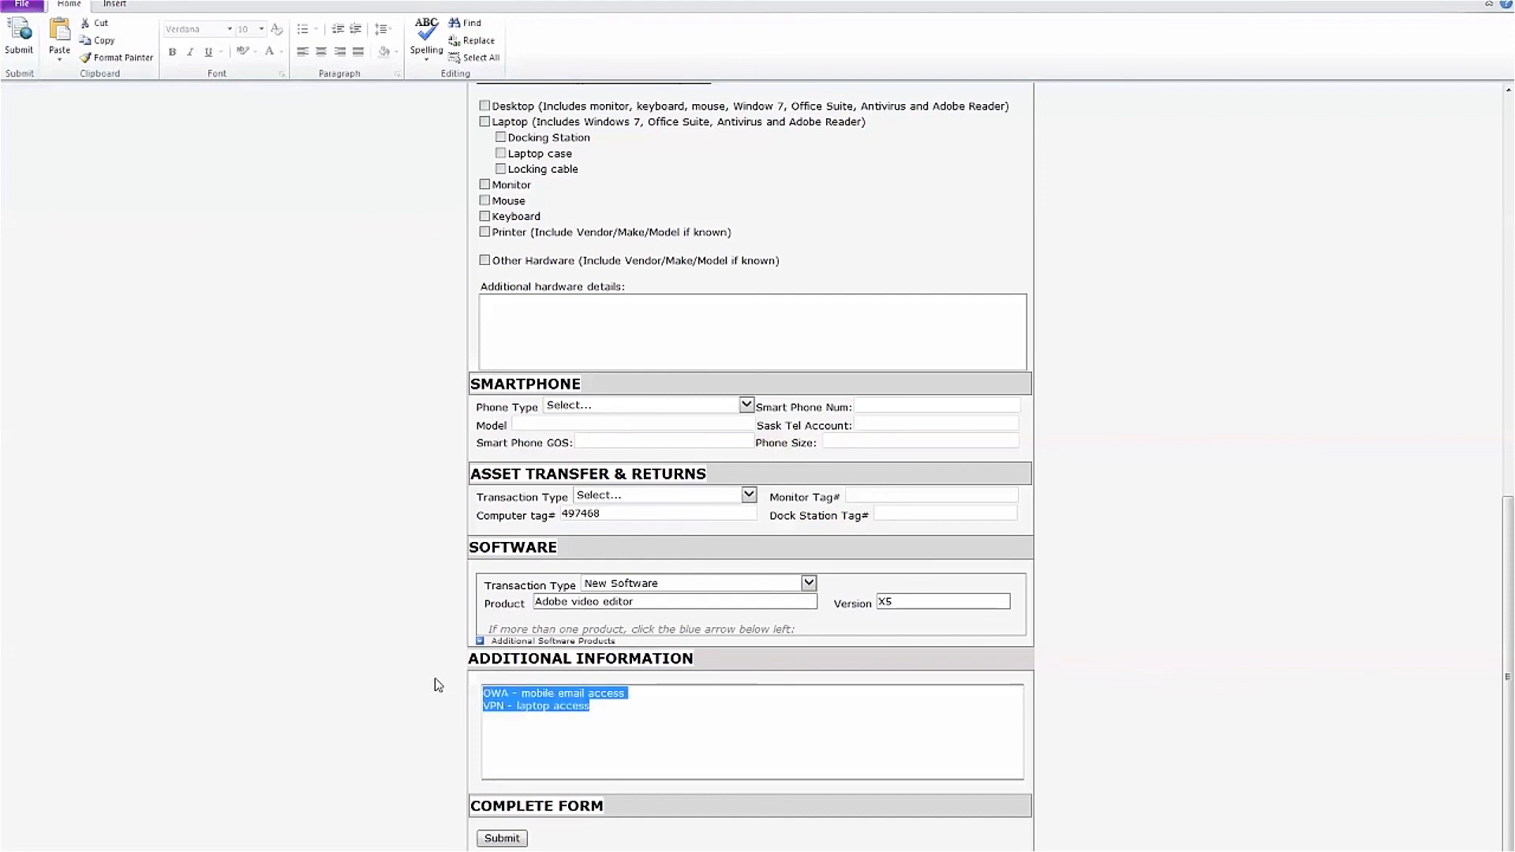
key("Delete")
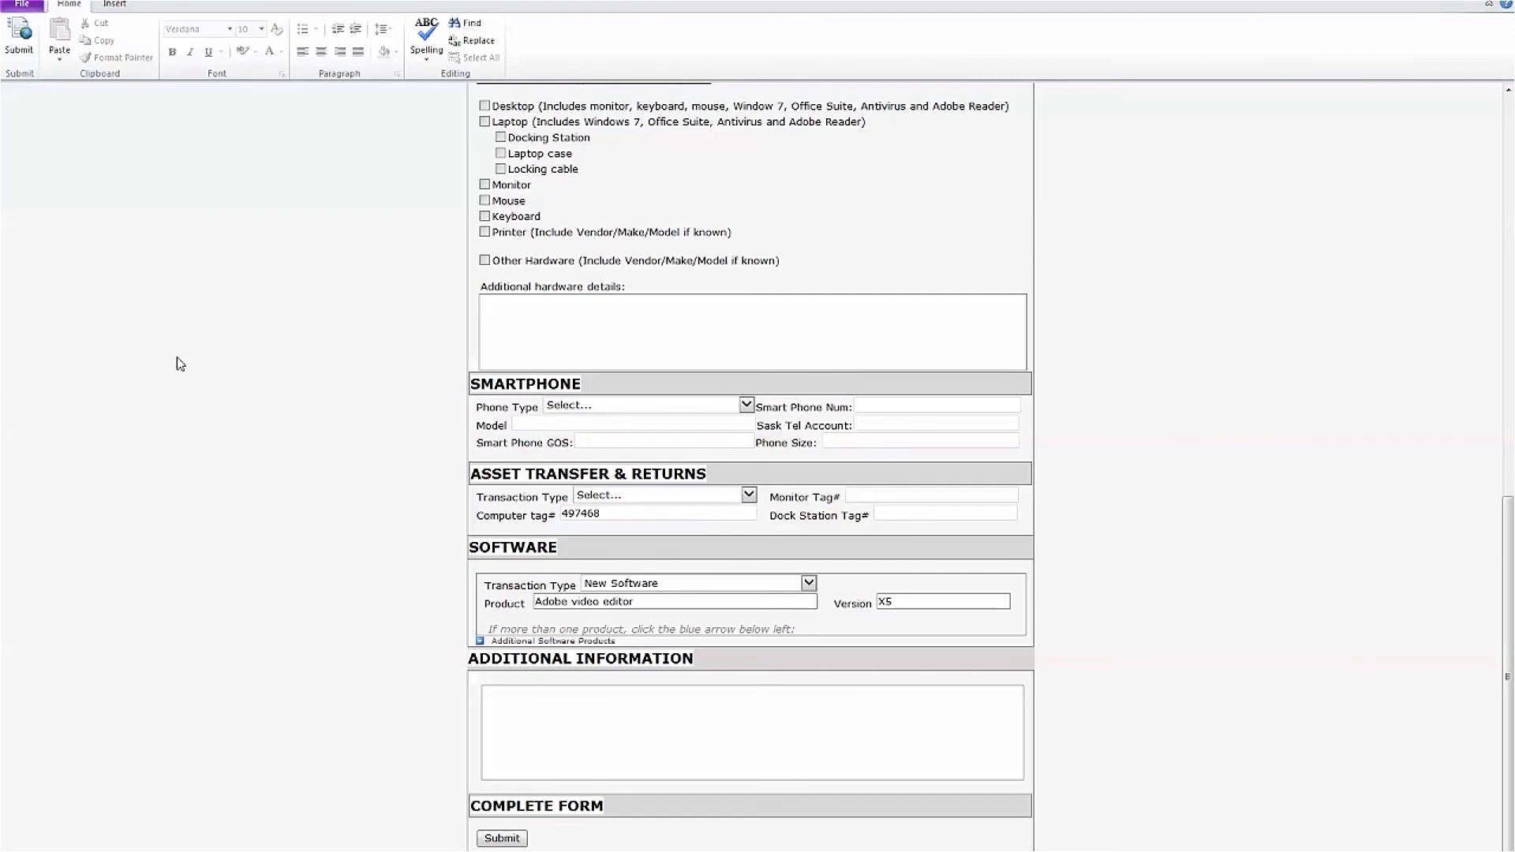
Save the request from the File menu under the name Form1, overwriting the existing Form1 file
left_click(26, 10)
left_click(44, 35)
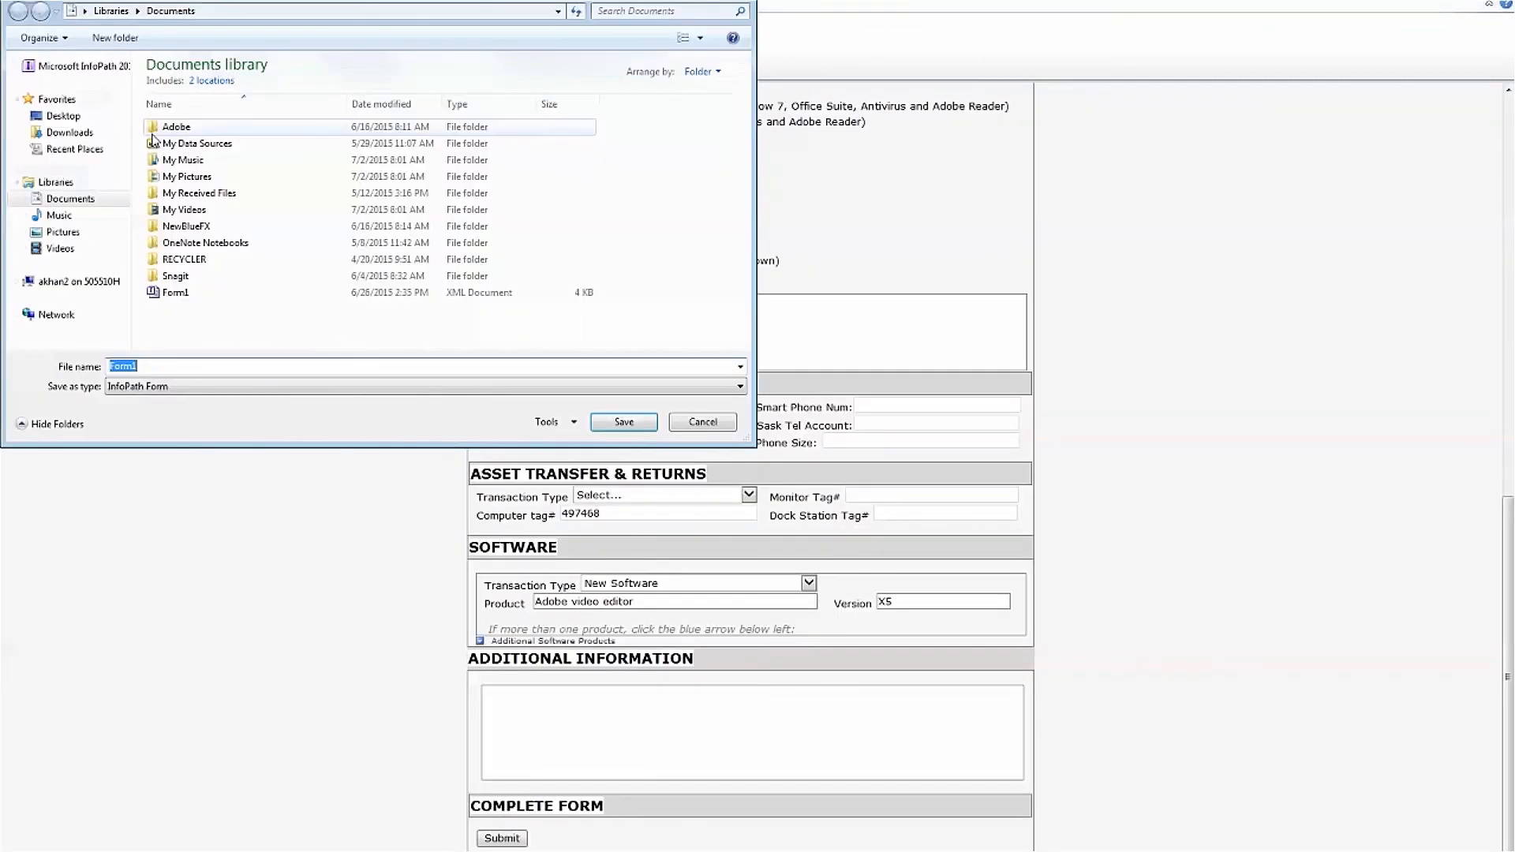
left_click(633, 426)
left_click(793, 444)
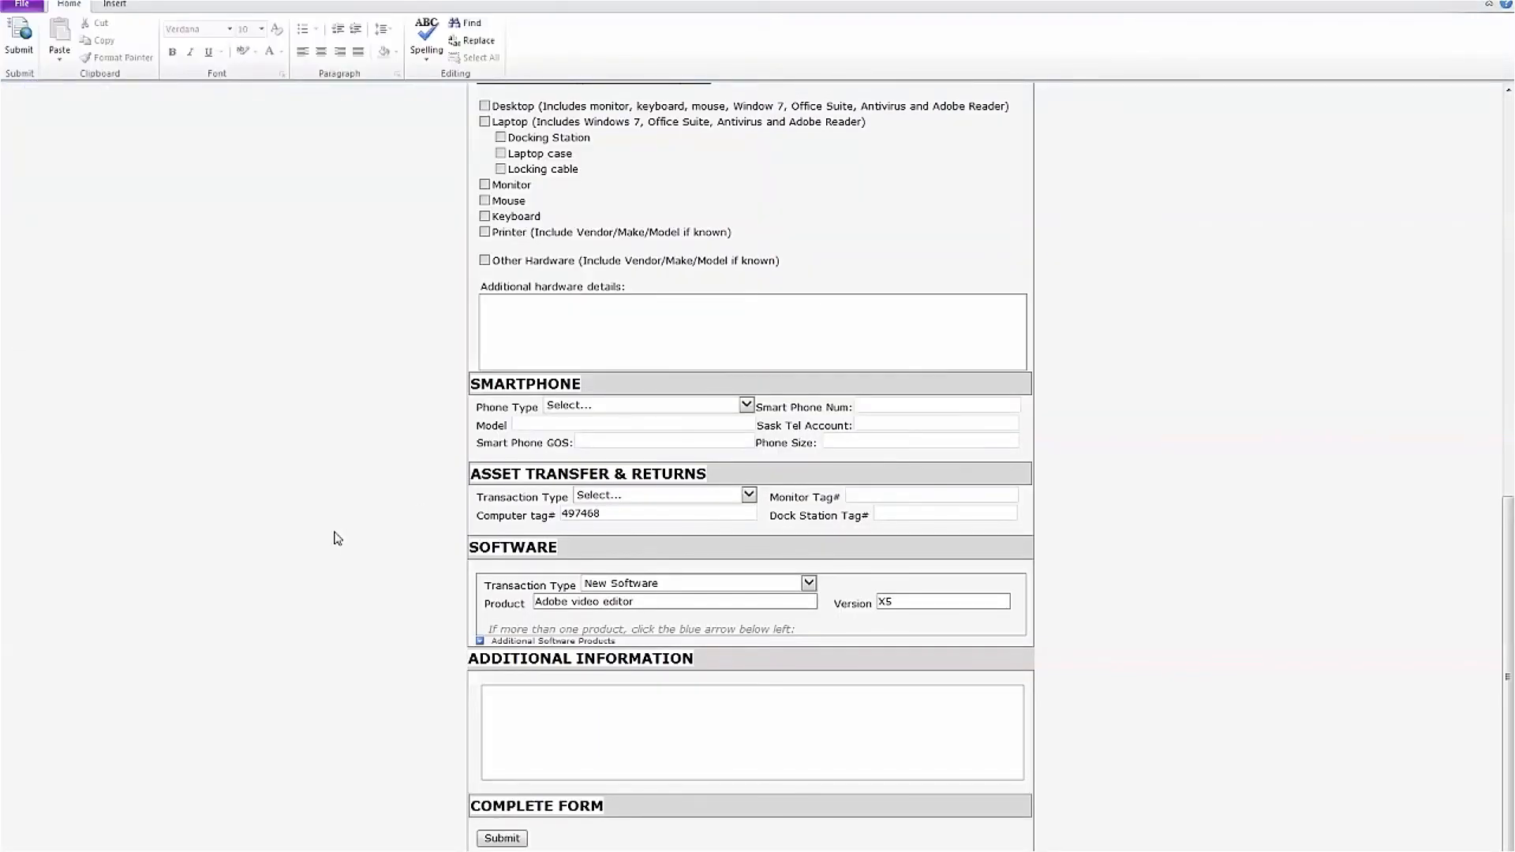
scroll(337, 538, "up", 15)
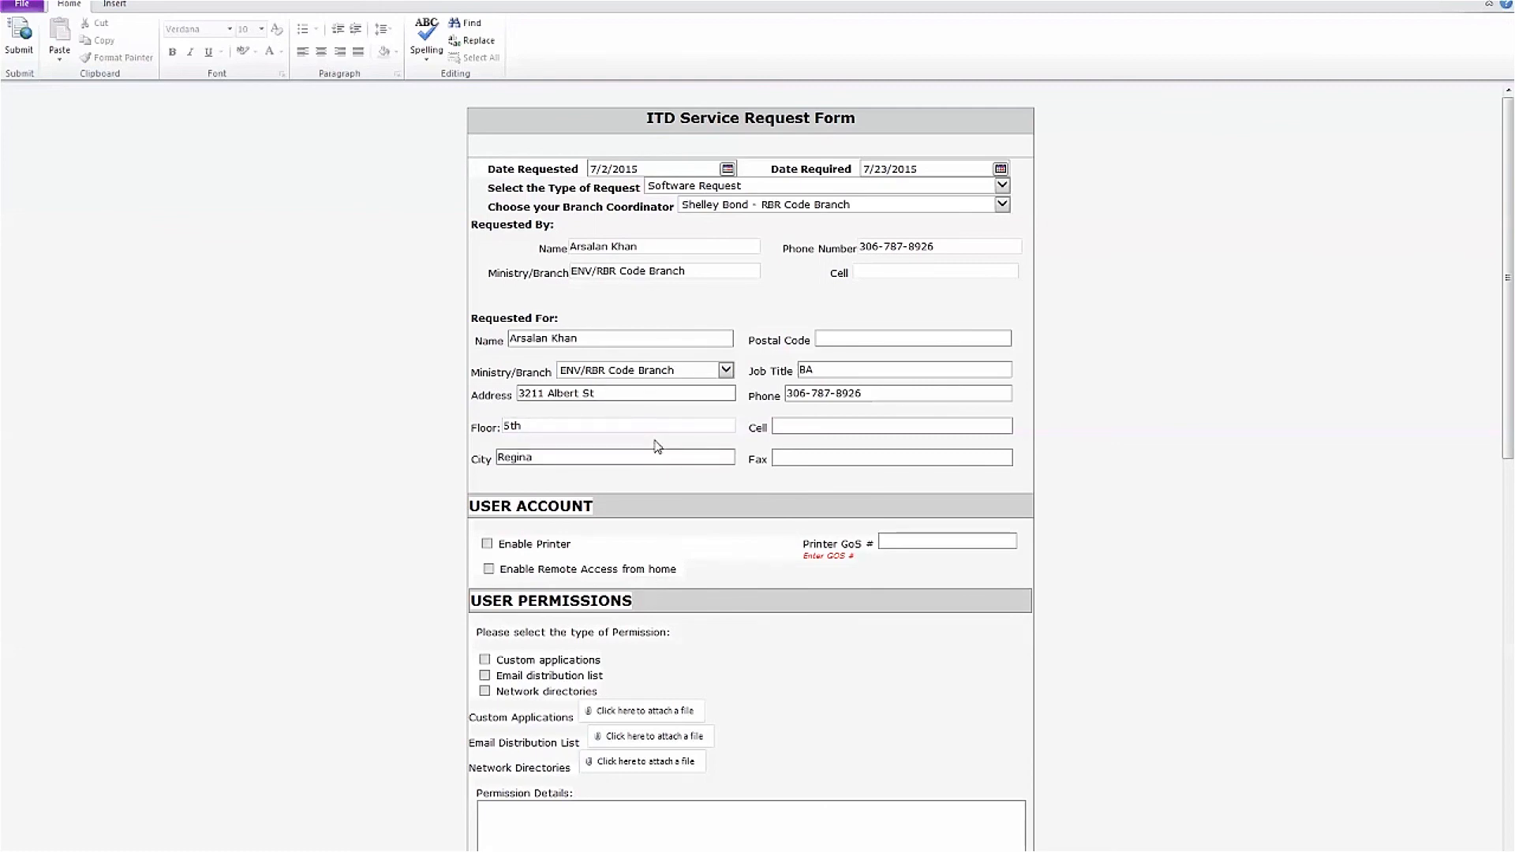
scroll(657, 447, "down", 15)
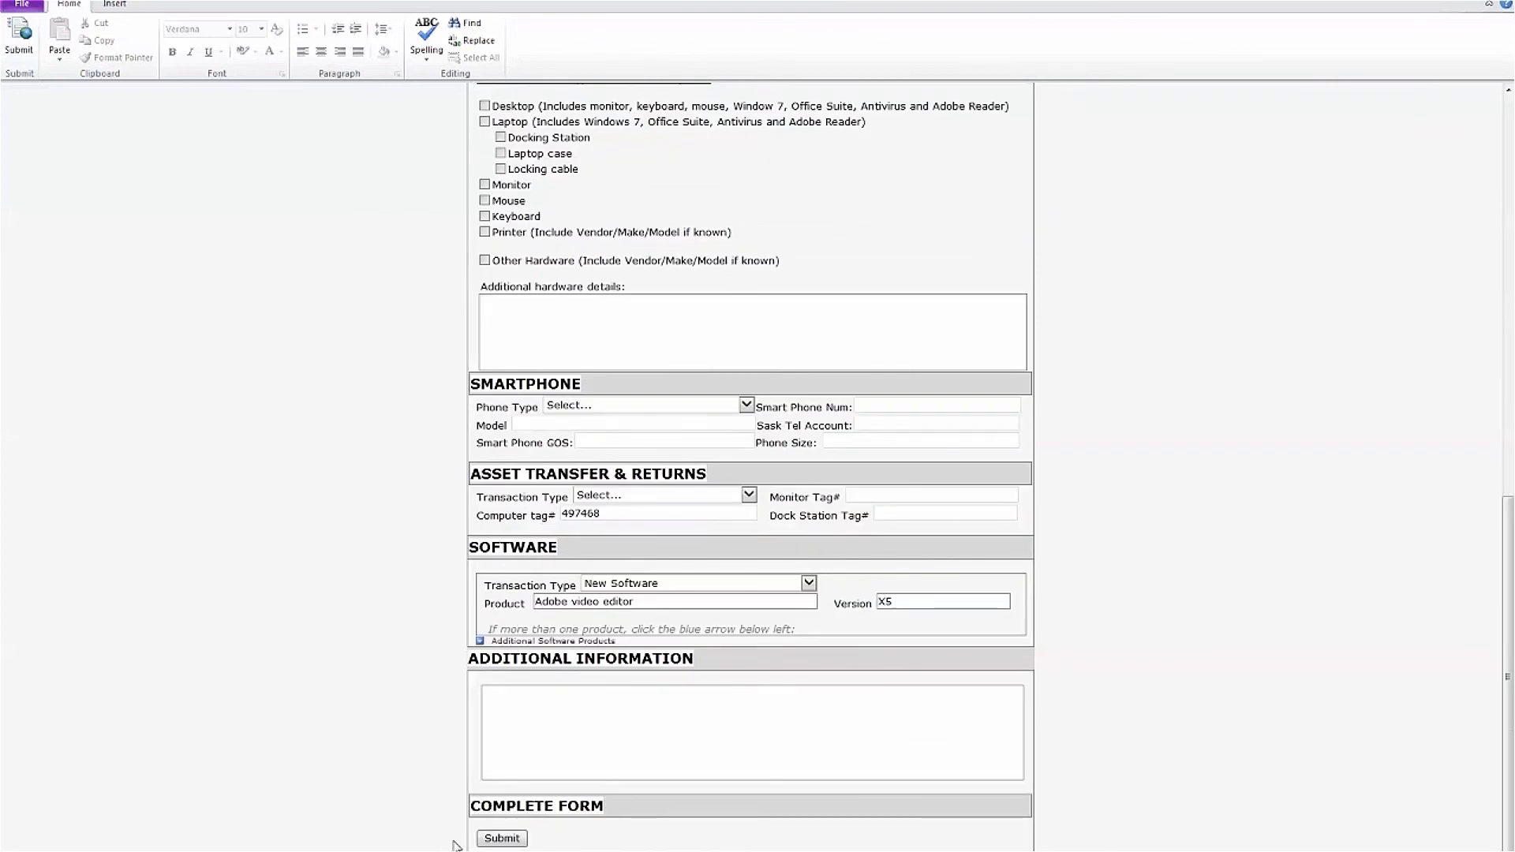
Submit the form and send the 'CRM - ITD Service Request' email, then close the message window
left_click(480, 842)
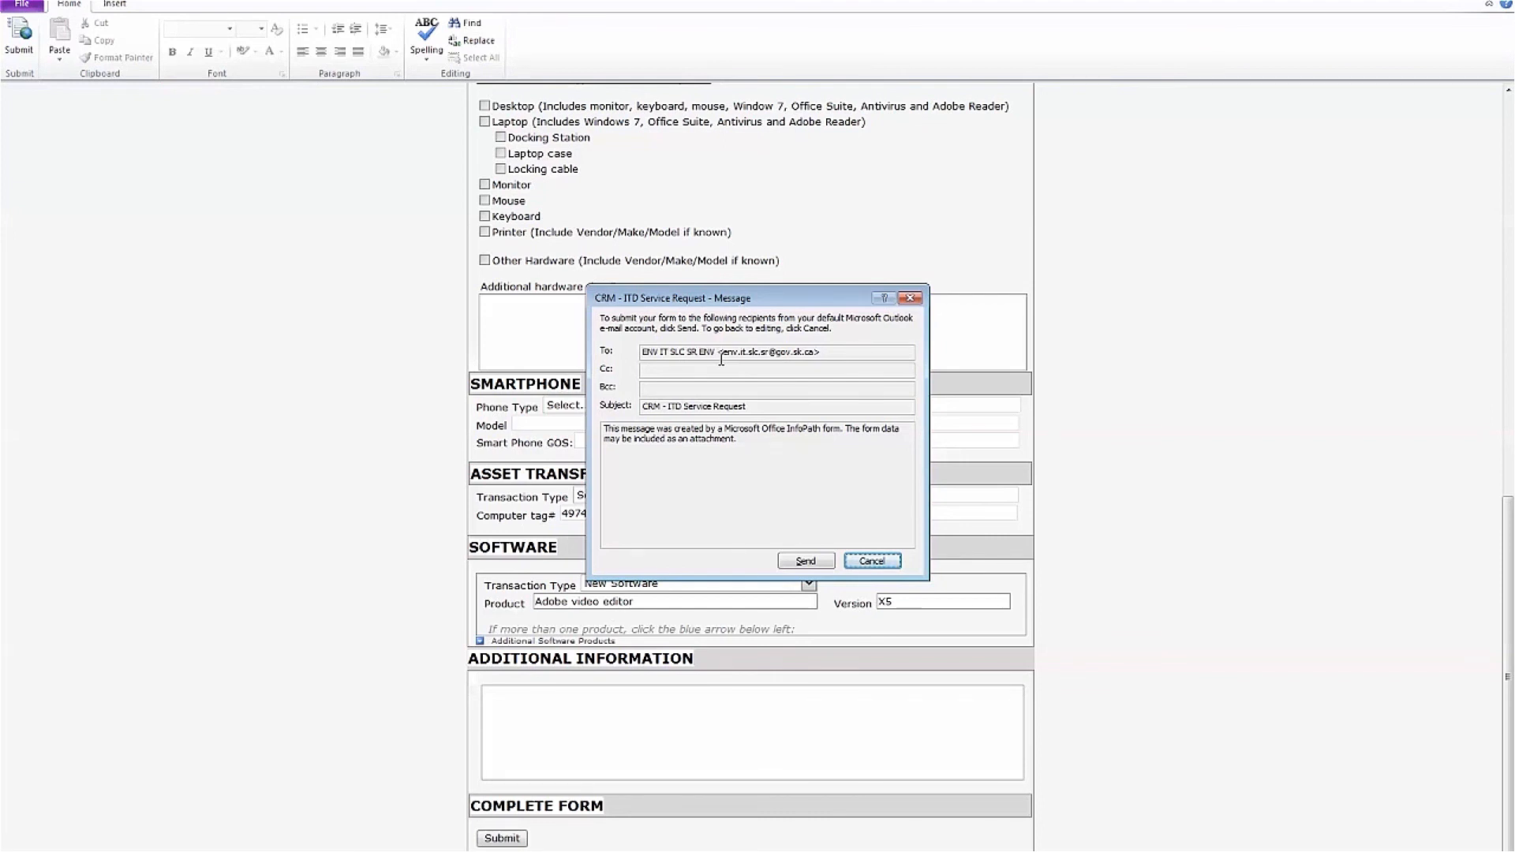
left_click(801, 563)
left_click(880, 564)
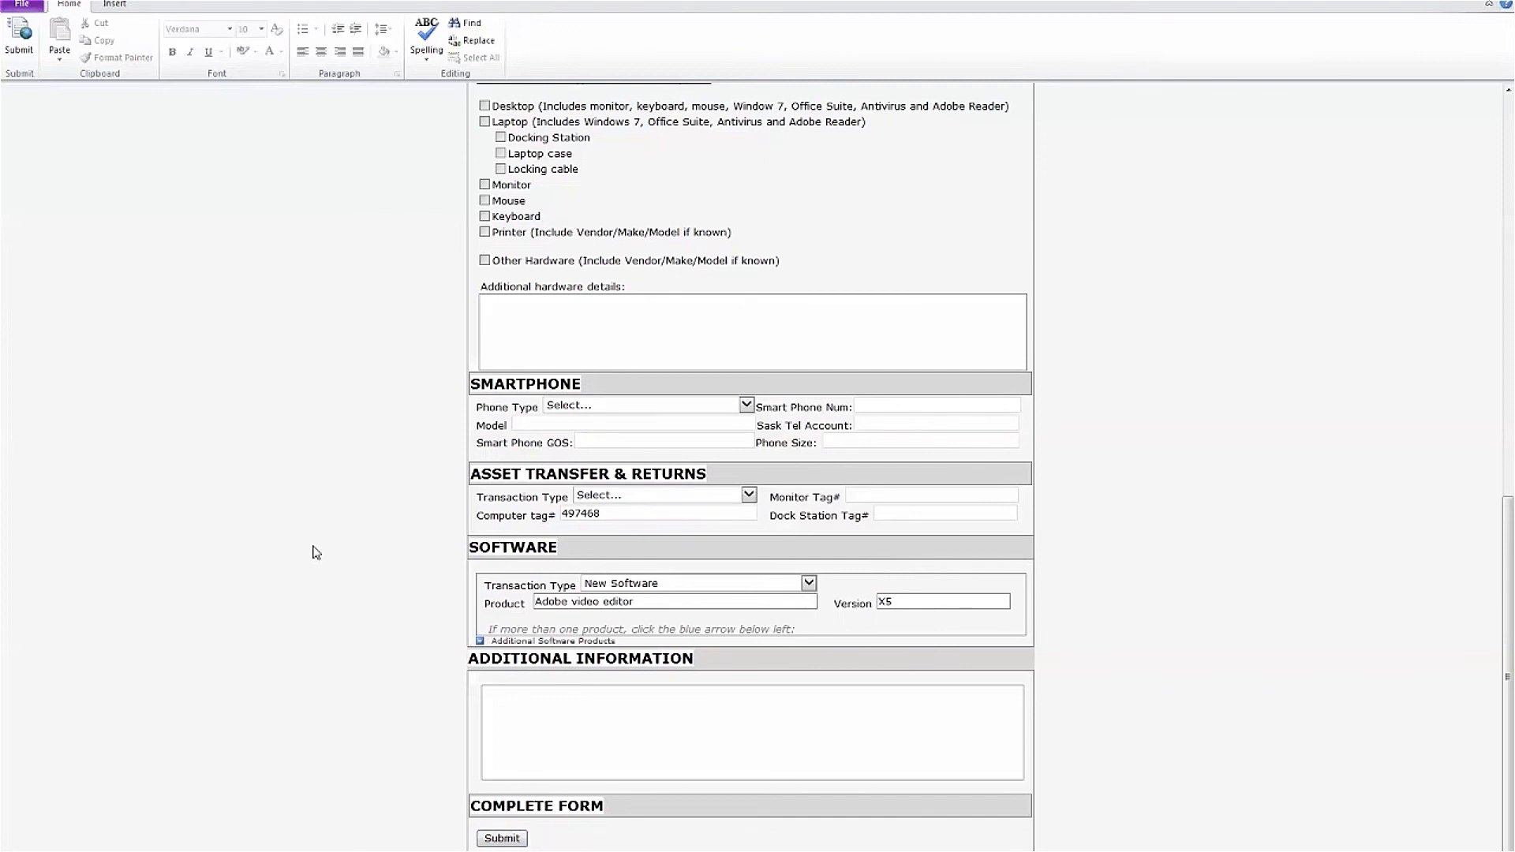